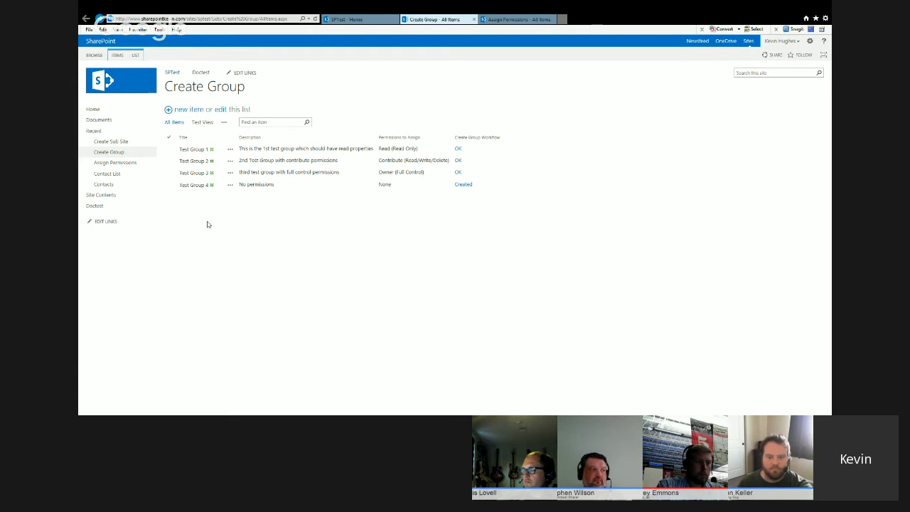
- Review the Create Group list items in Test View, and return to the All Items view
click(181, 110)
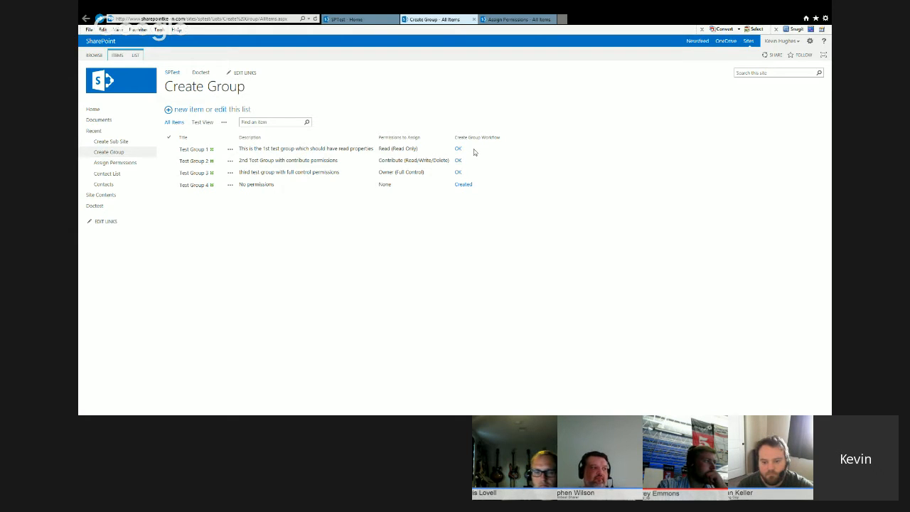
click(201, 123)
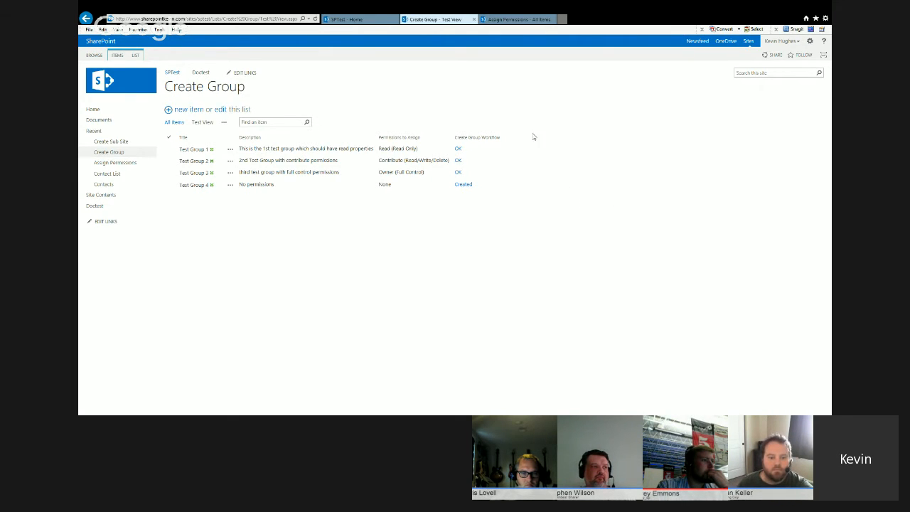
click(176, 123)
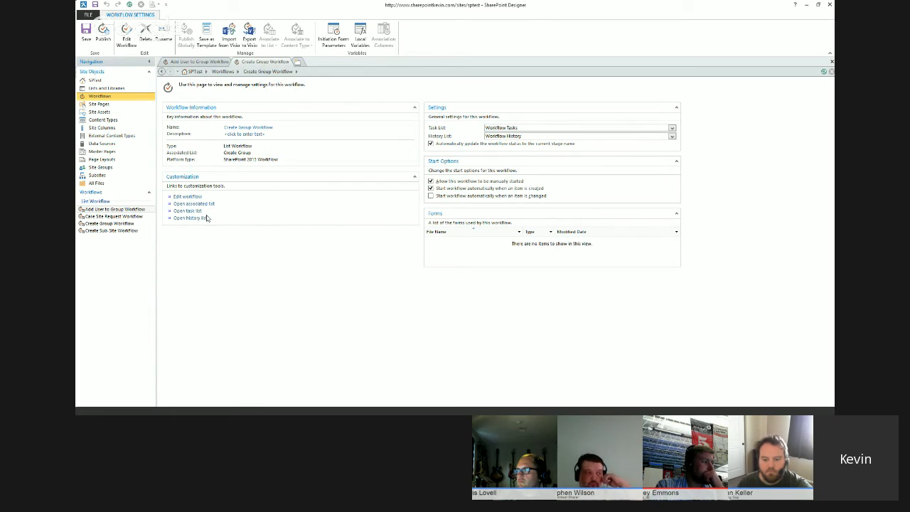
- Open the Create Group Workflow in the text-based designer and review its Set Variables, Create Group and Assign Permissions stages
click(188, 196)
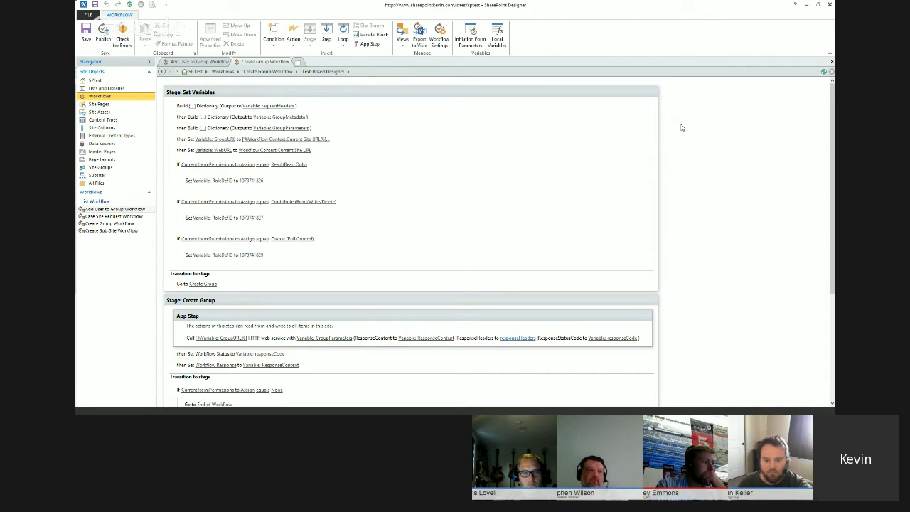
scroll(681, 127, down, 1)
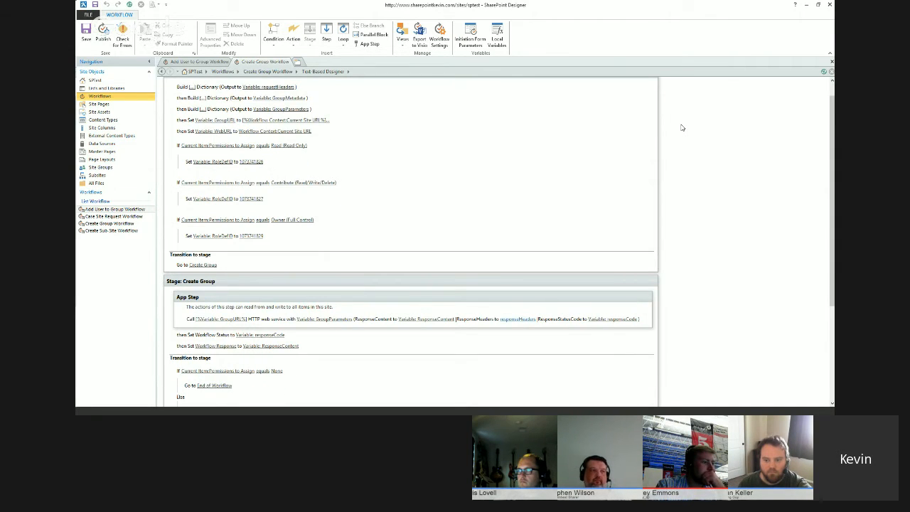
scroll(681, 127, up, 1)
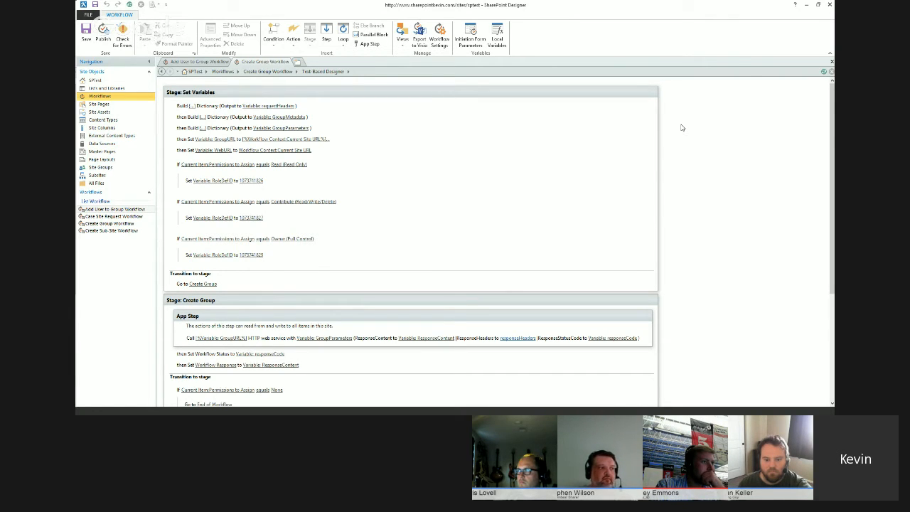
scroll(681, 127, down, 3)
scroll(681, 128, down, 5)
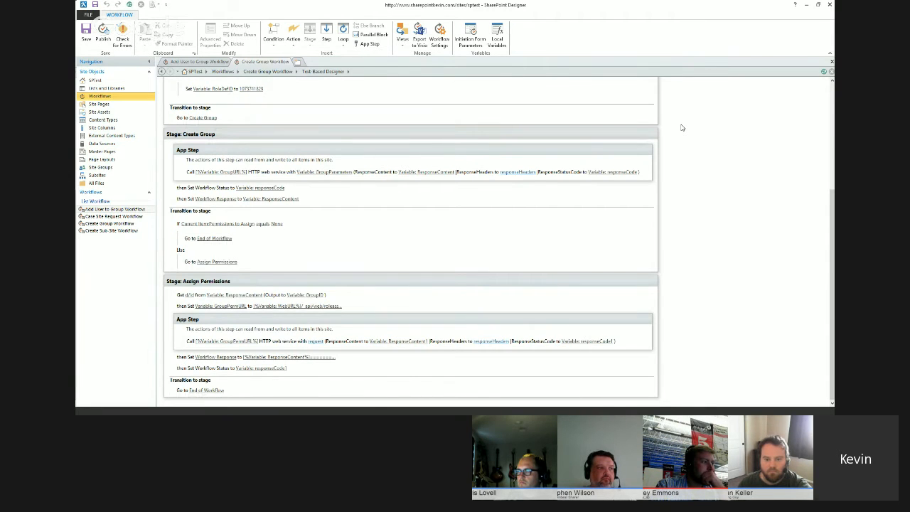
scroll(681, 127, up, 5)
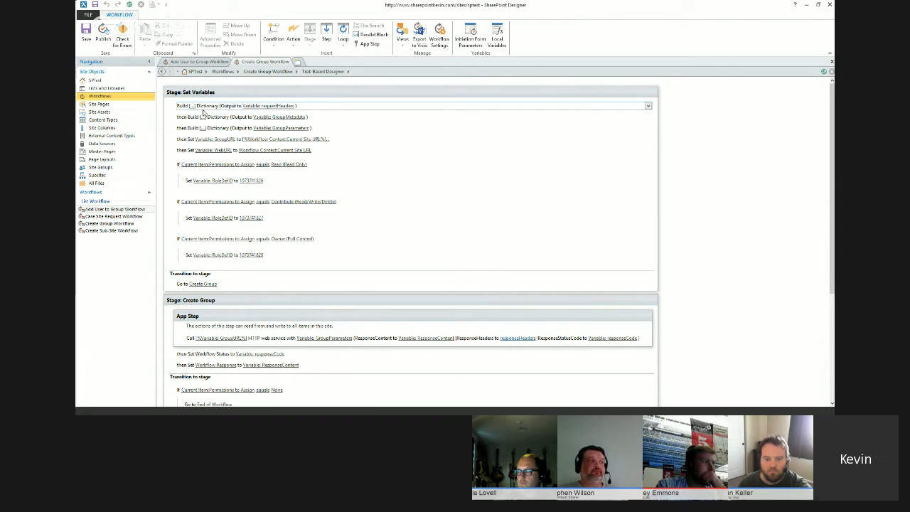
- Inspect the Accept and Content-Type items of the requestHeaders dictionary, and view the GroupMetadata dictionary, leaving both without saving changes
click(191, 106)
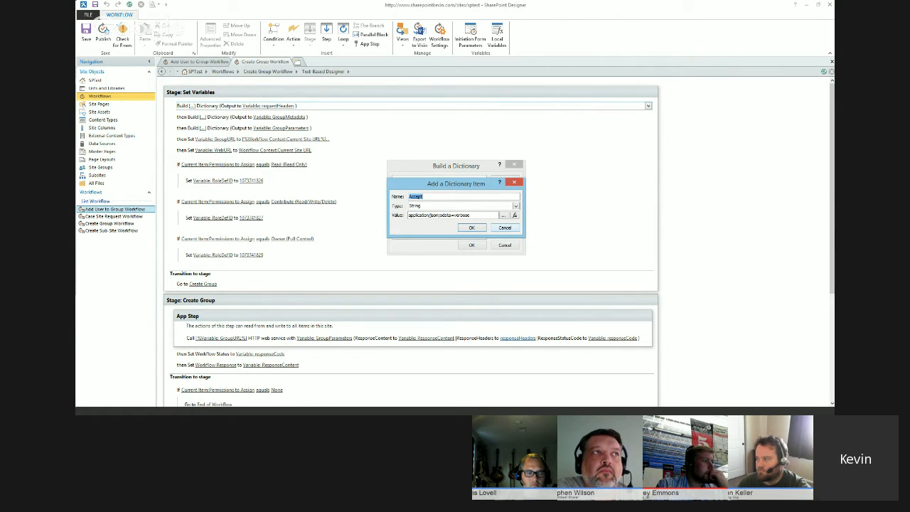
key(Return)
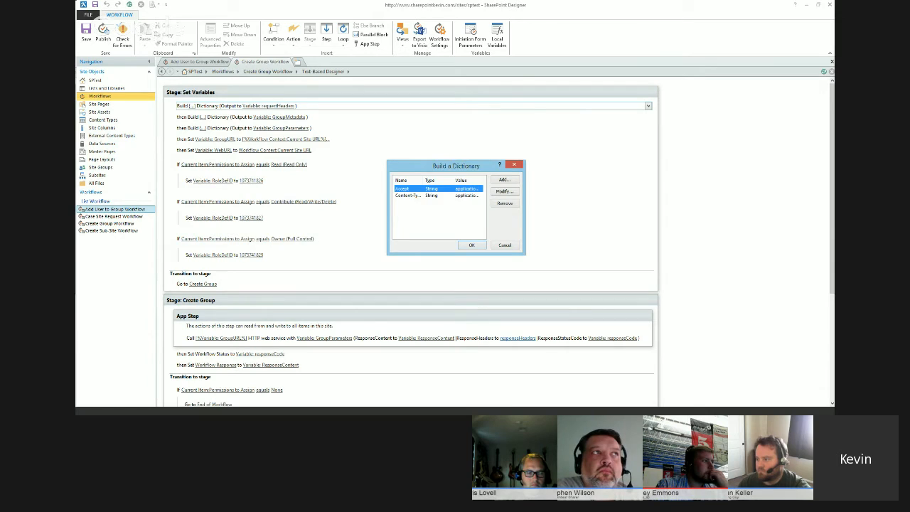
double_click(427, 197)
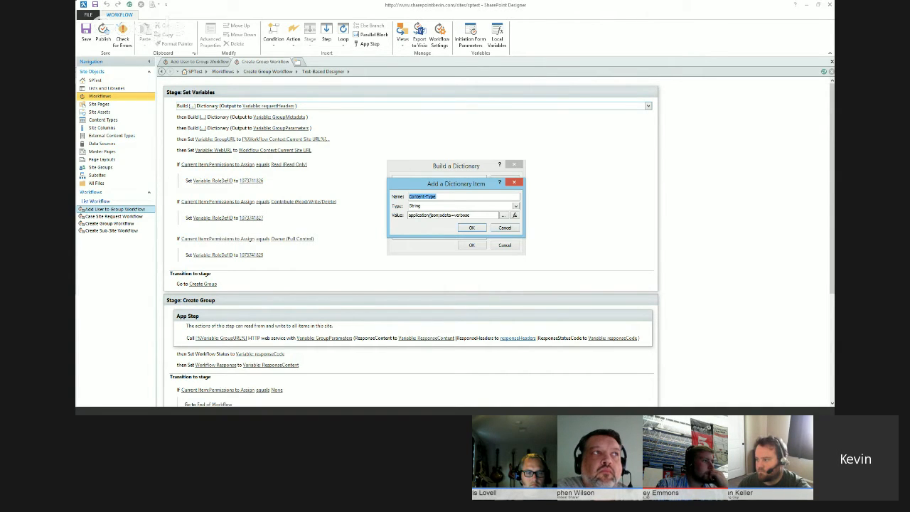
key(Return)
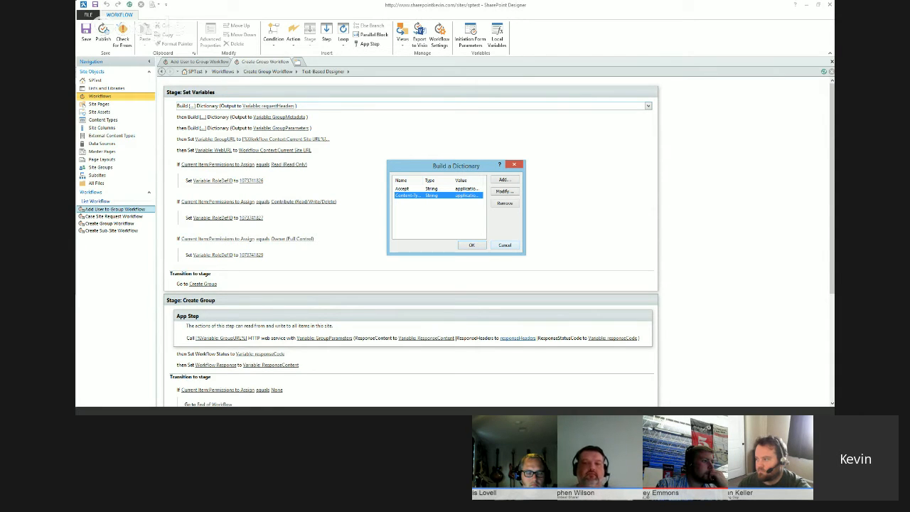
click(505, 246)
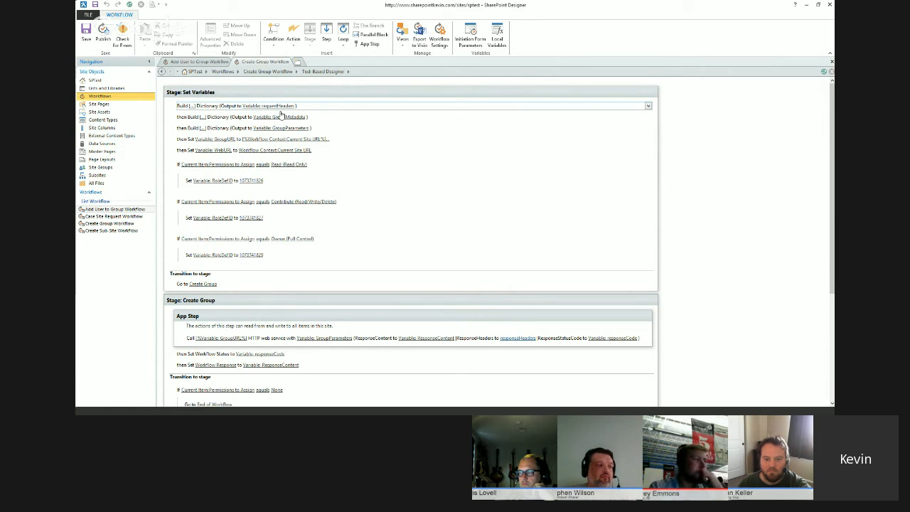
click(203, 117)
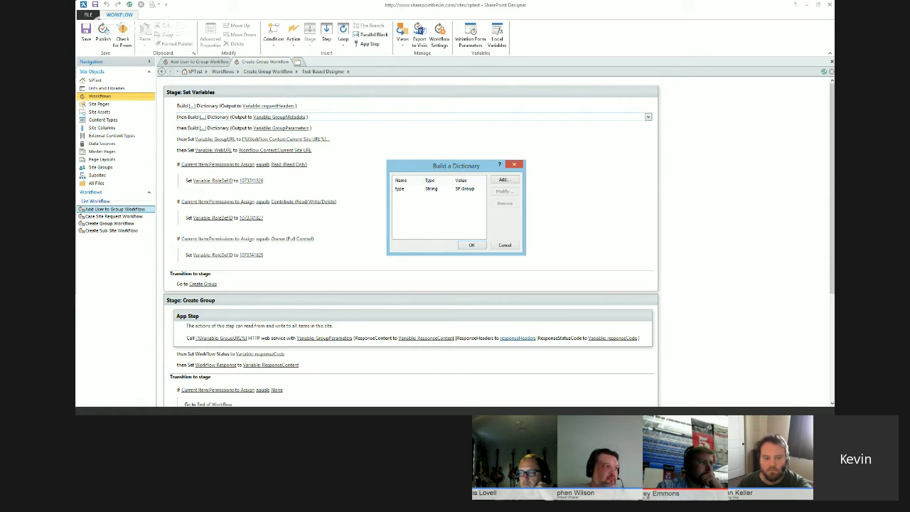
click(505, 245)
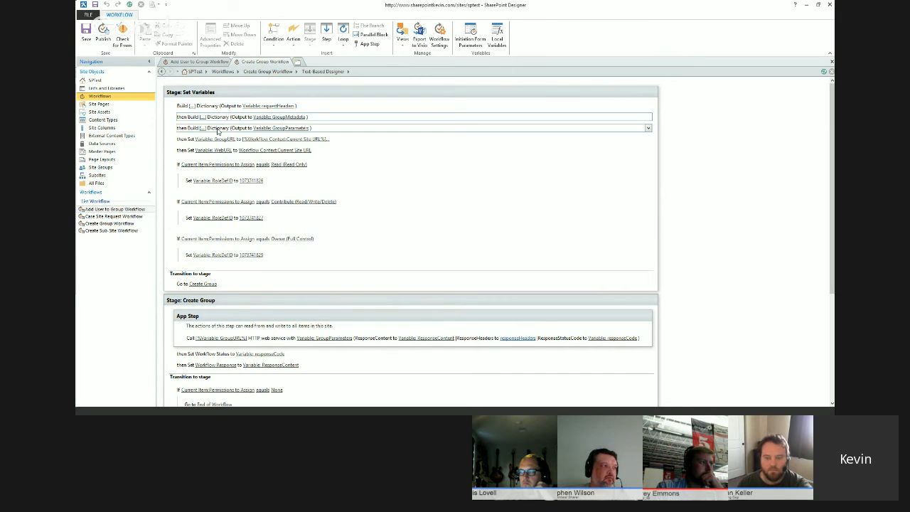
- Open the GroupParameters dictionary in the Set Variables stage and inspect its __metadata item
click(202, 128)
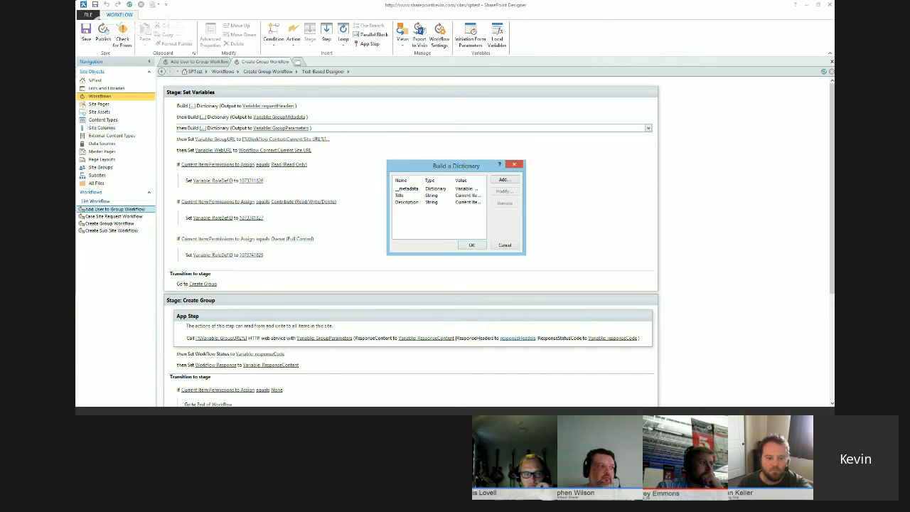
double_click(407, 188)
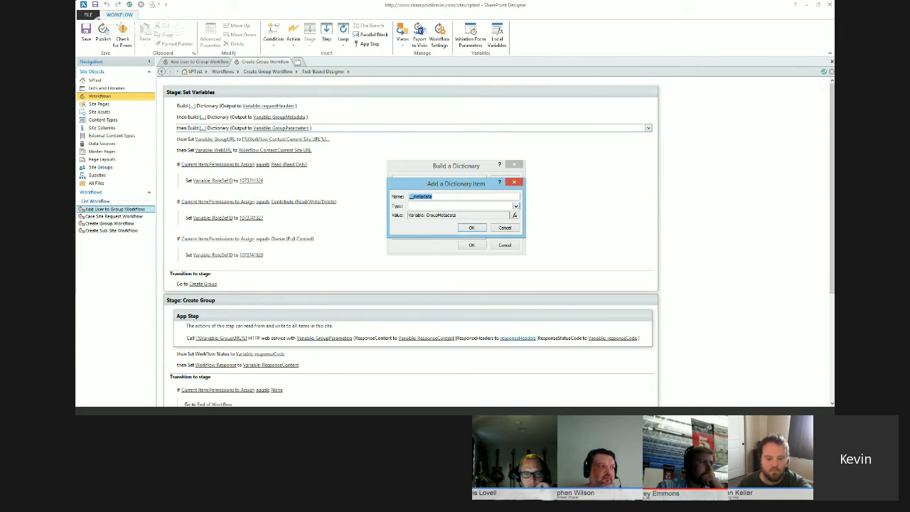
key(Return)
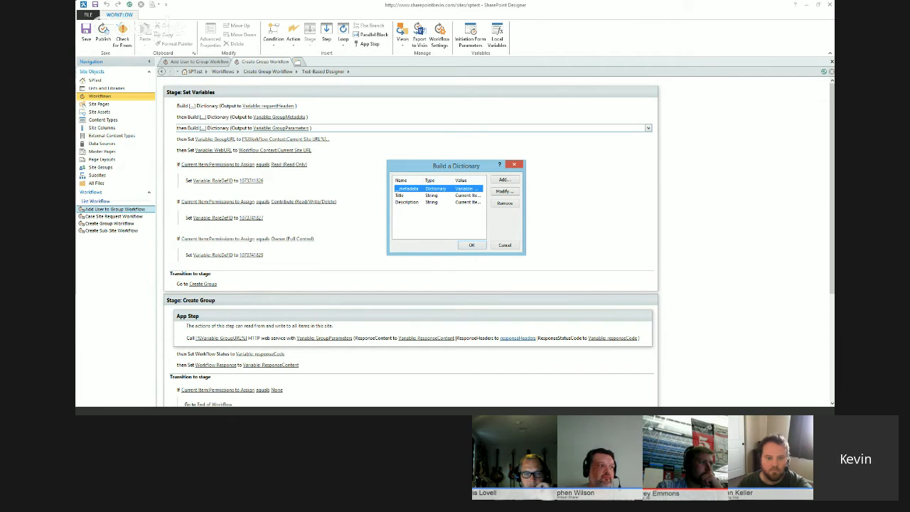
- Set the type of the __metadata item in the GroupParameters dictionary to Dictionary
key(alt+m)
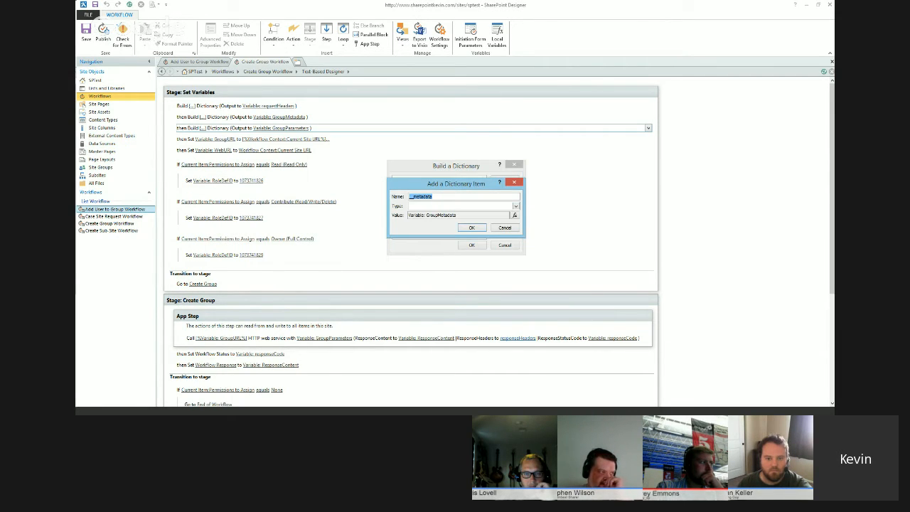
key(Tab)
key(alt+Down)
key(Down)
key(Down)
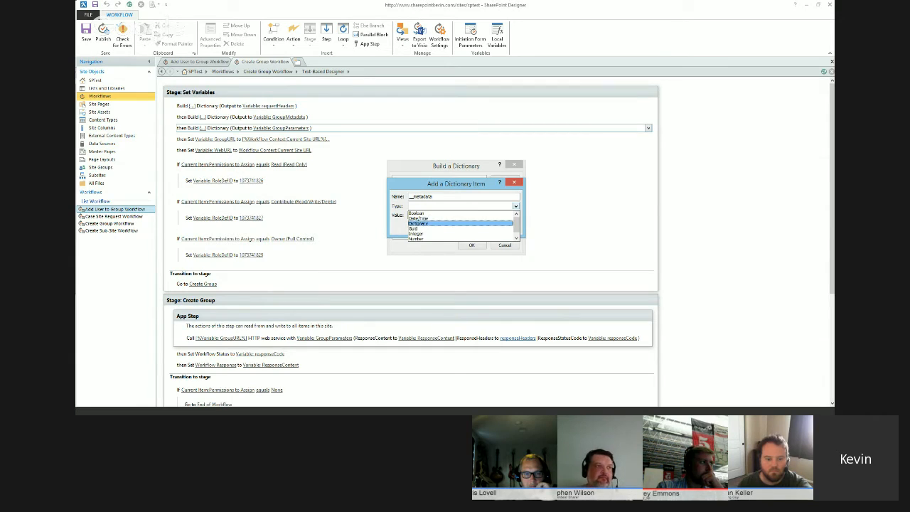
key(Return)
key(Return)
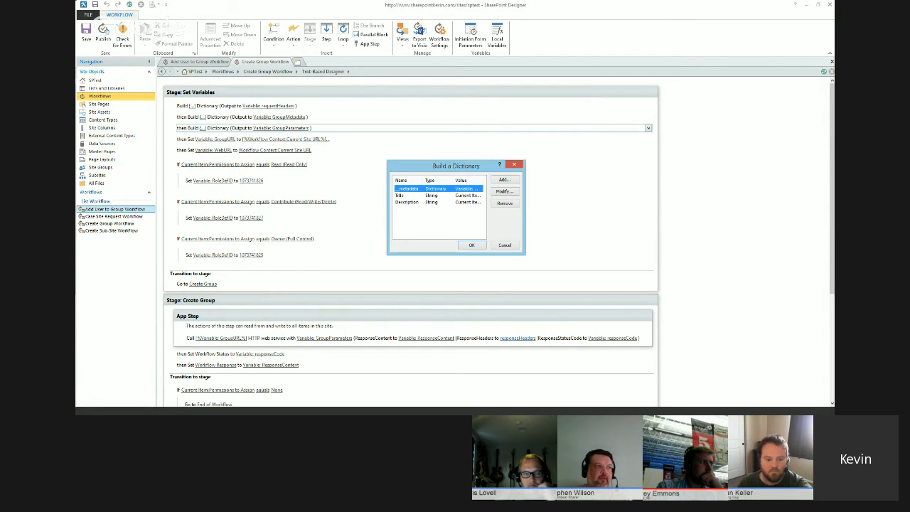
- Examine the __metadata, Title and Description items of the GroupParameters dictionary, and leave the dictionary without saving changes
key(alt+m)
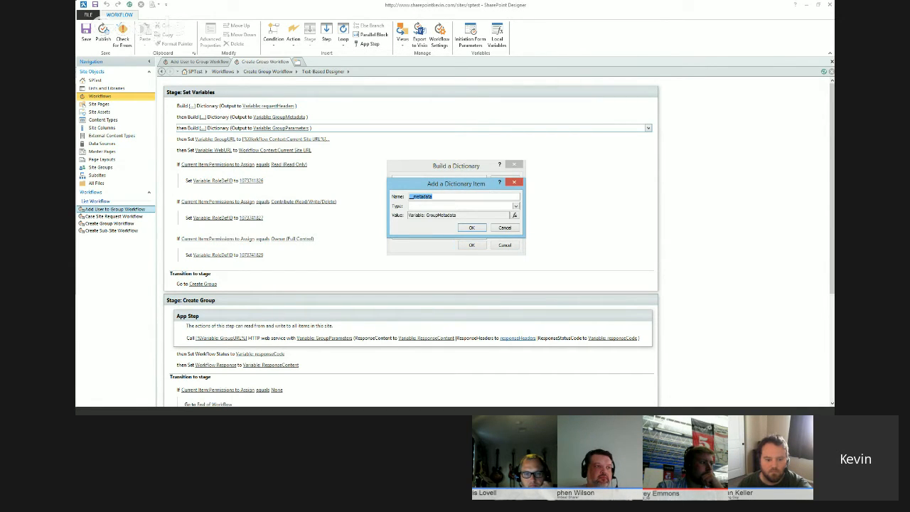
key(End)
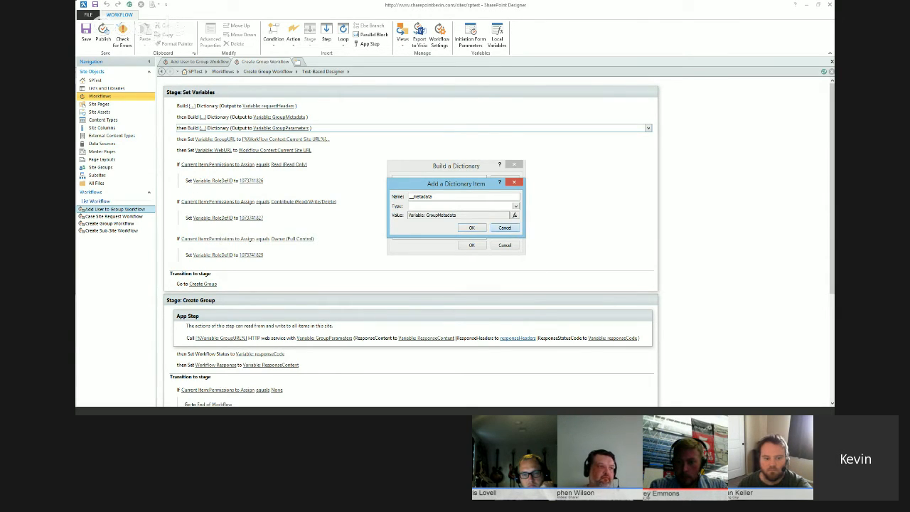
key(Return)
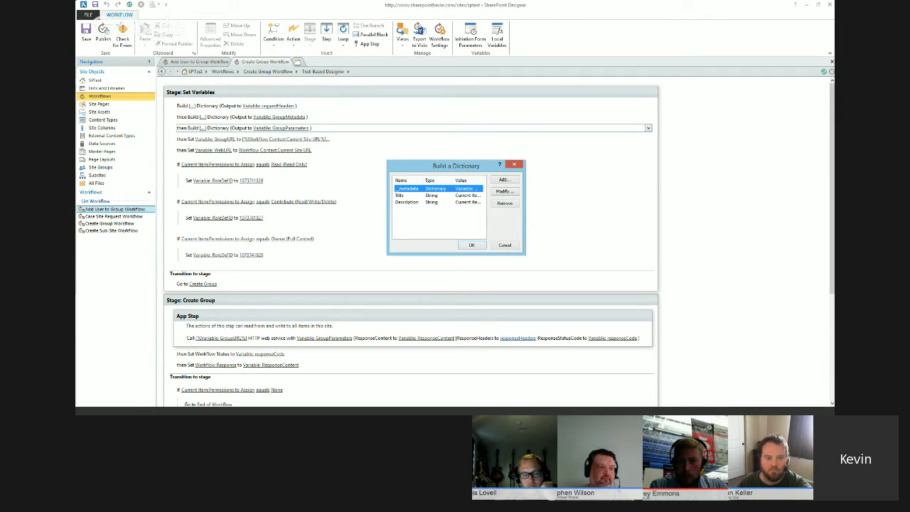
double_click(401, 195)
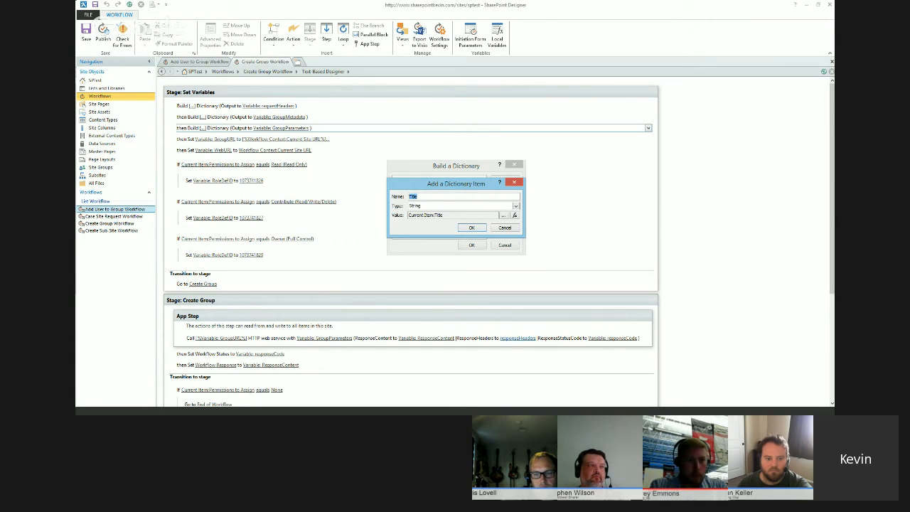
key(Return)
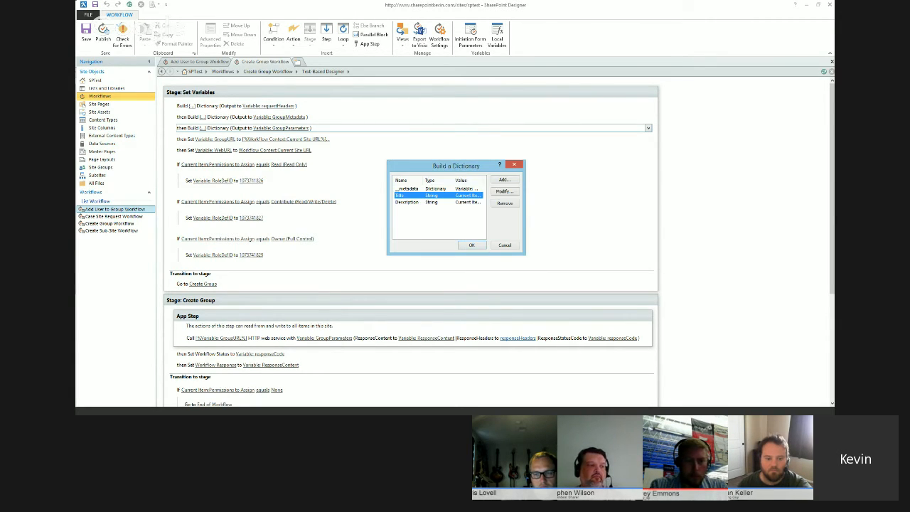
double_click(407, 201)
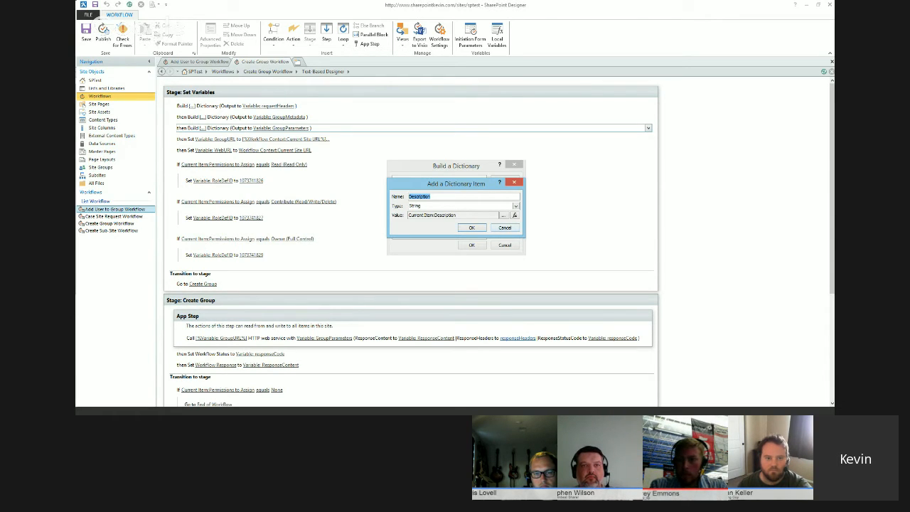
key(Return)
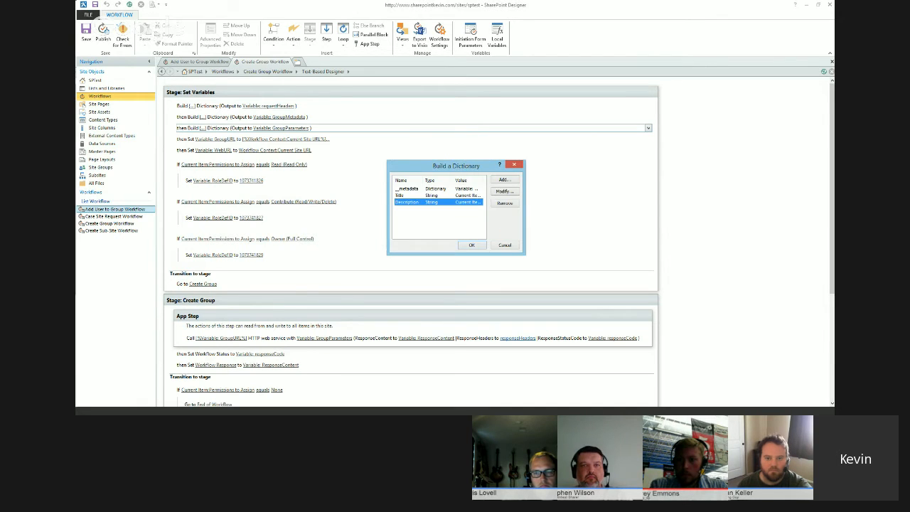
click(504, 244)
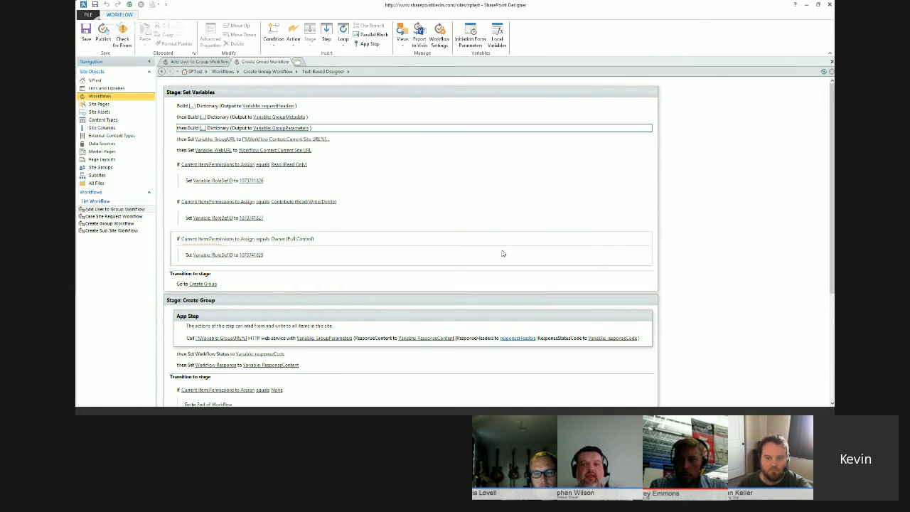
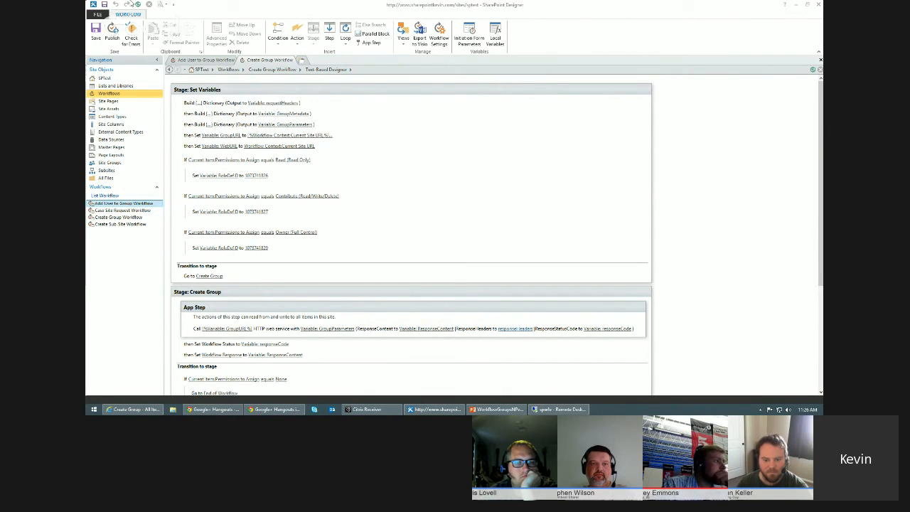
click(172, 7)
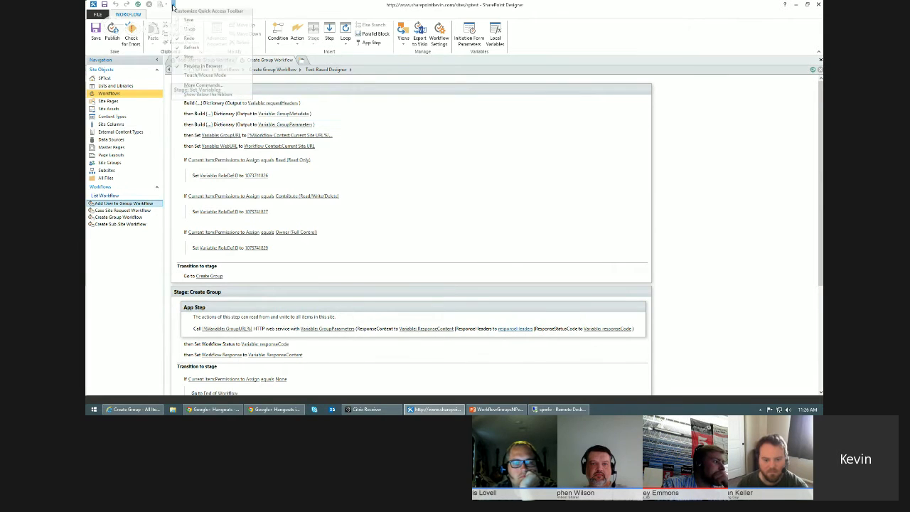
click(307, 11)
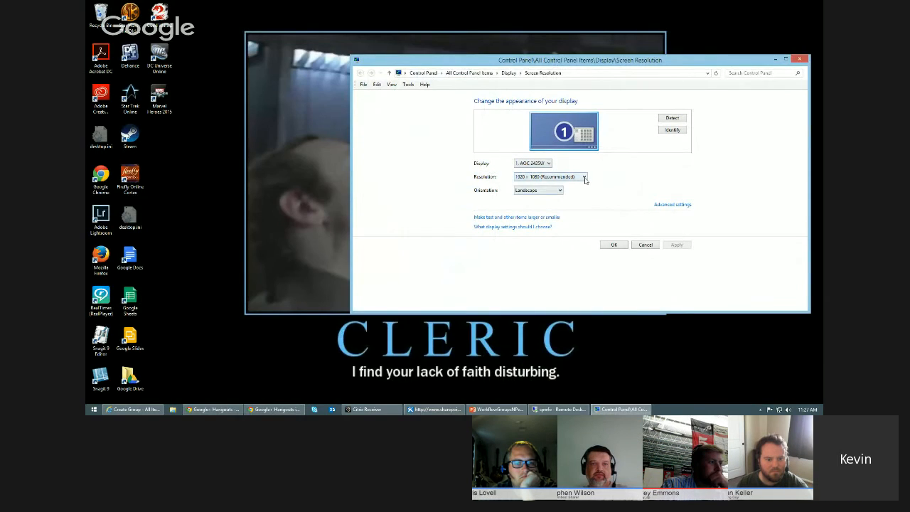
- Set the Windows display resolution to 1600 × 900 and keep the new display settings
click(584, 179)
click(587, 220)
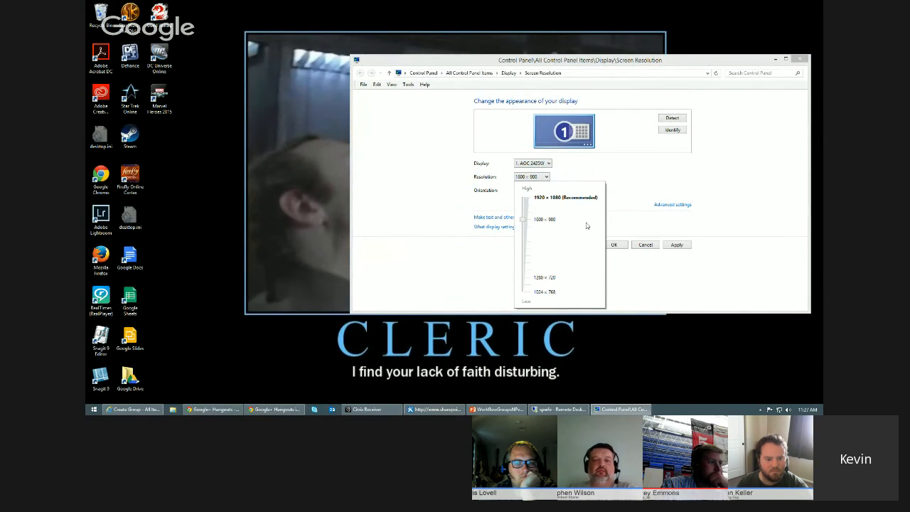
click(619, 234)
click(614, 244)
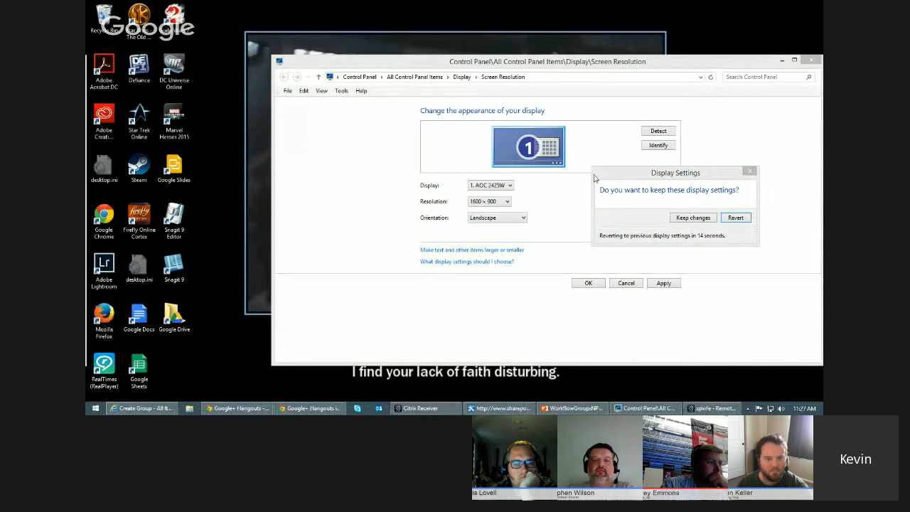
click(692, 217)
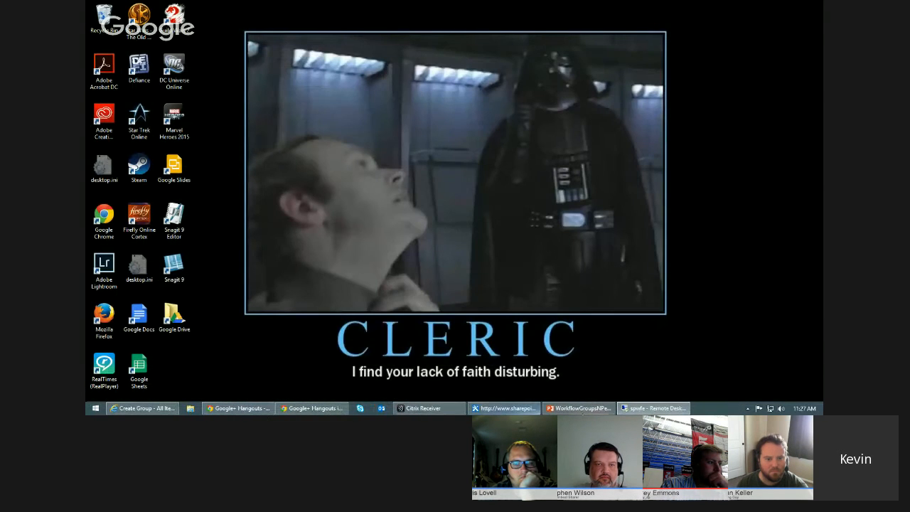
- Switch back to SharePoint Designer and inspect the data source of the site URL lookup in the GroupURL variable's string
click(476, 409)
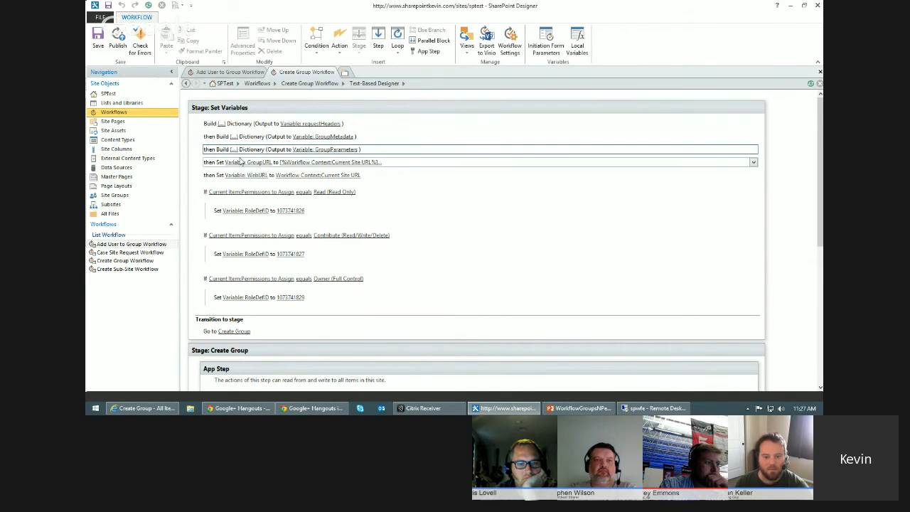
click(190, 169)
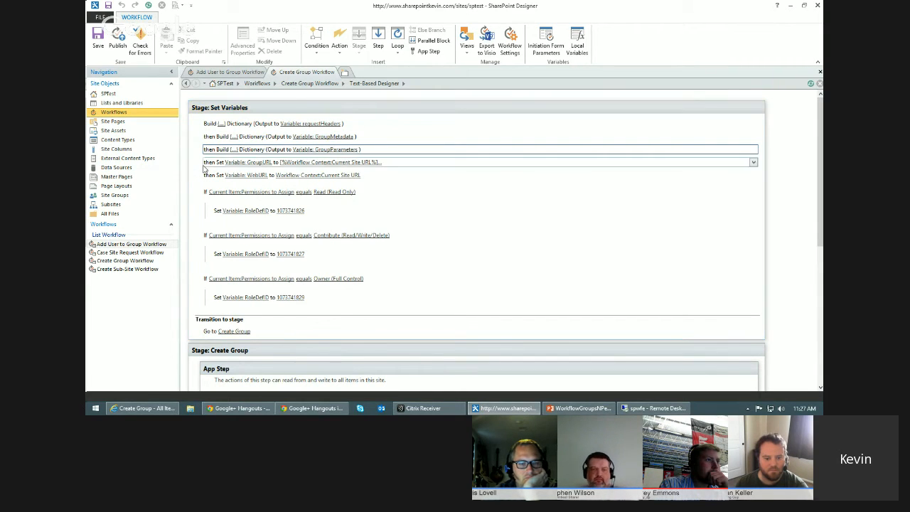
click(361, 165)
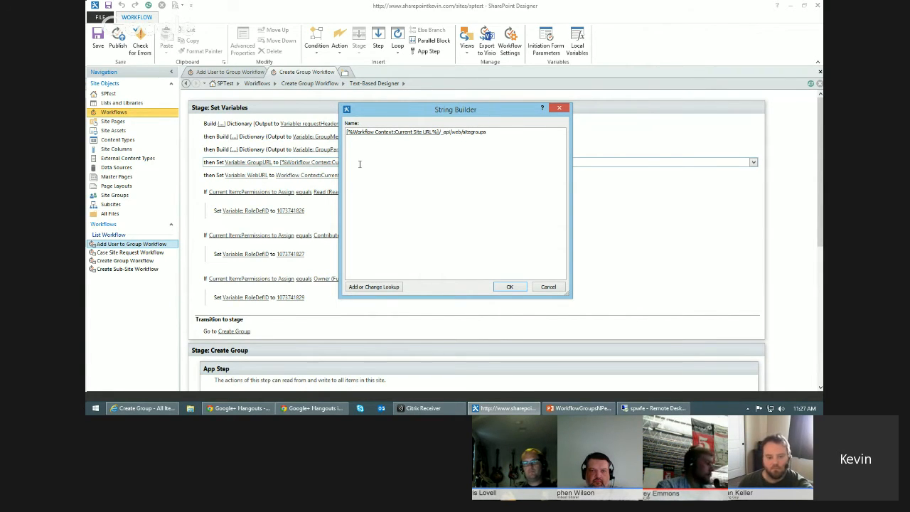
click(373, 288)
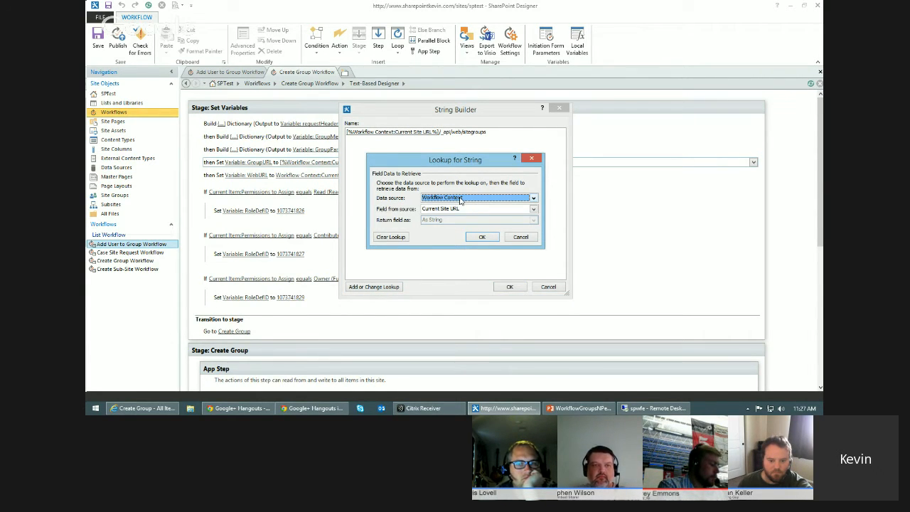
click(460, 200)
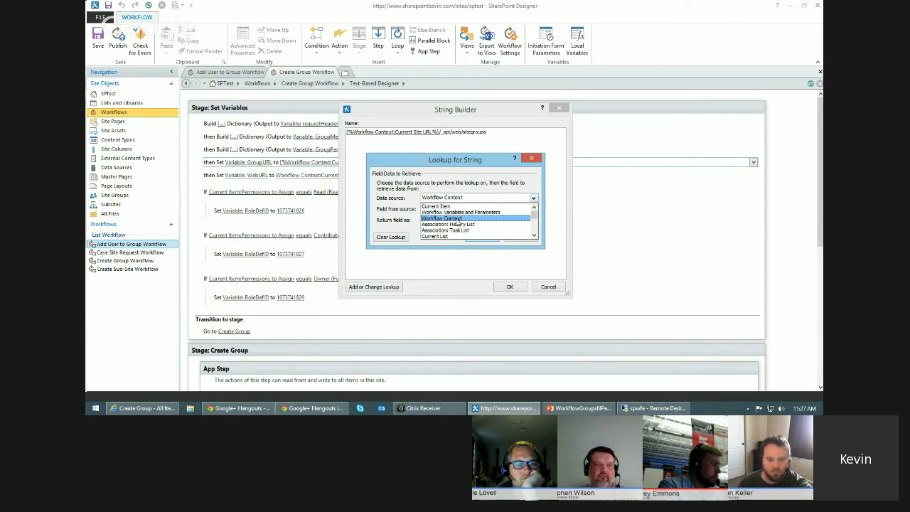
click(457, 218)
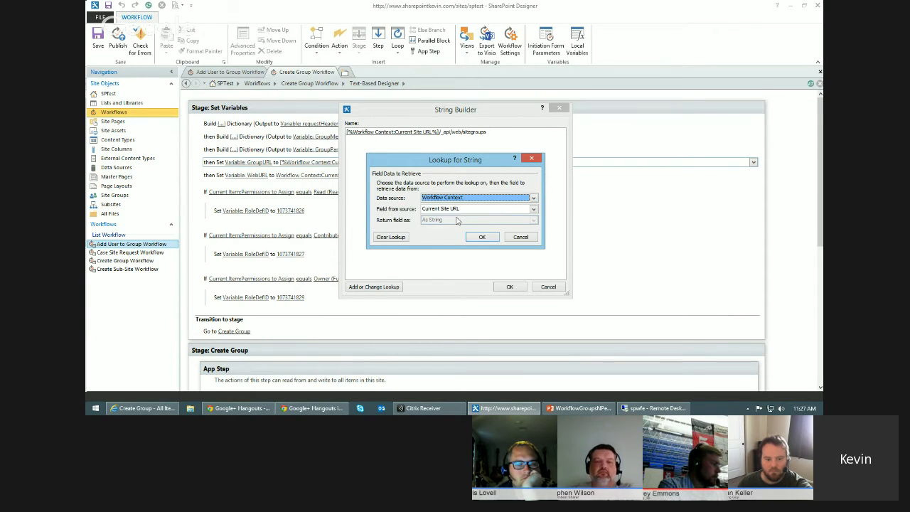
- Review the source fields and data sources offered for the site URL lookup, and leave the lookup without saving changes
click(533, 209)
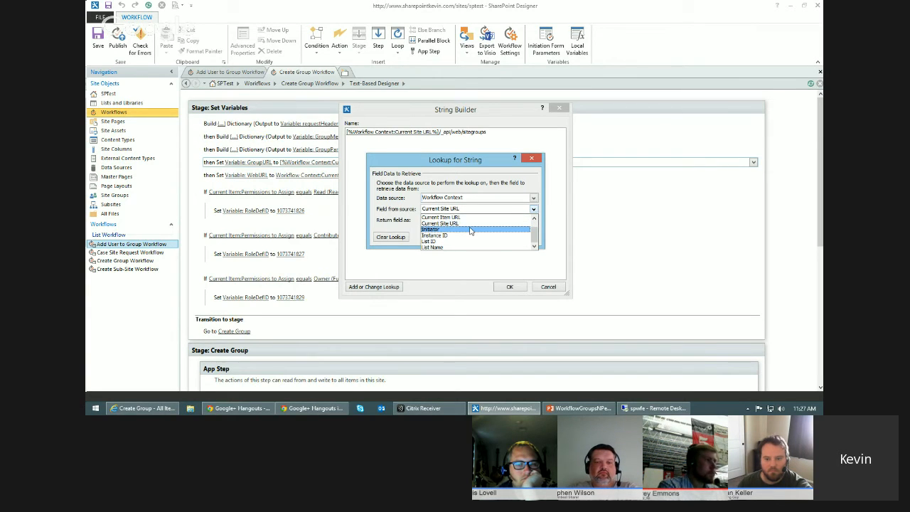
scroll(470, 231, up, 1)
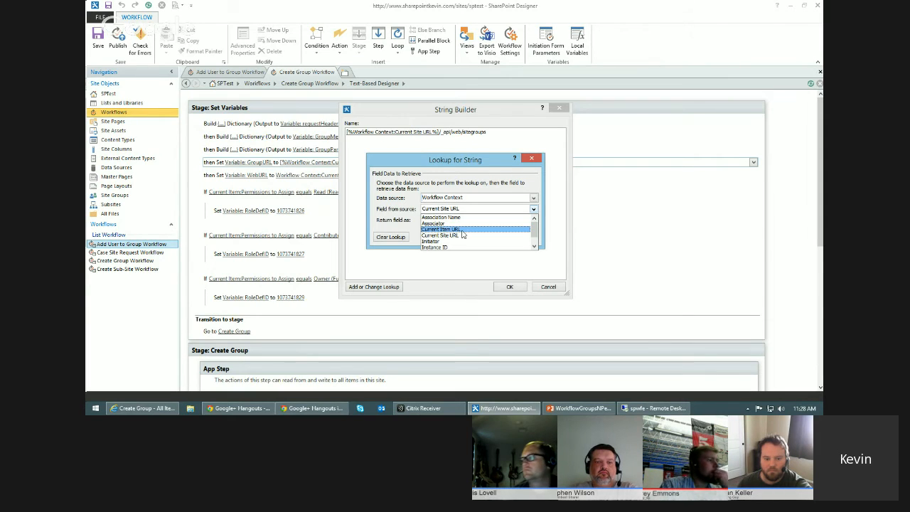
scroll(462, 240, down, 1)
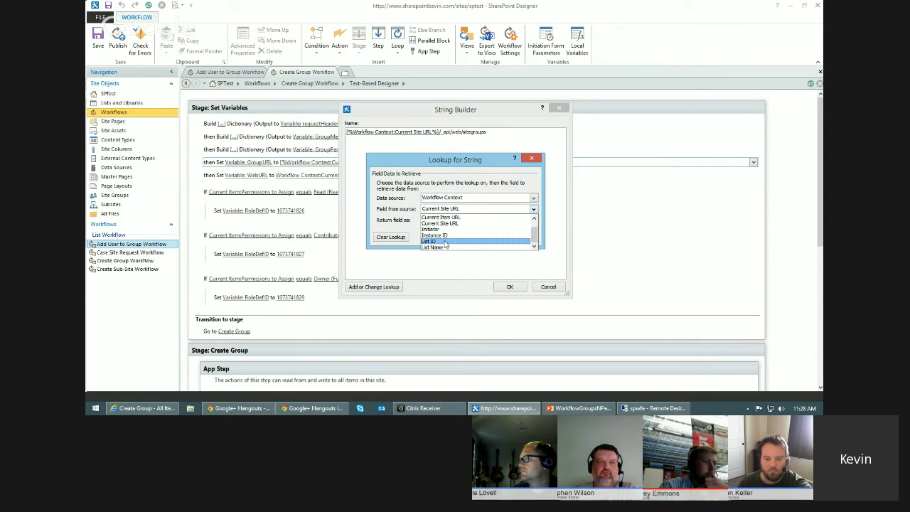
click(480, 186)
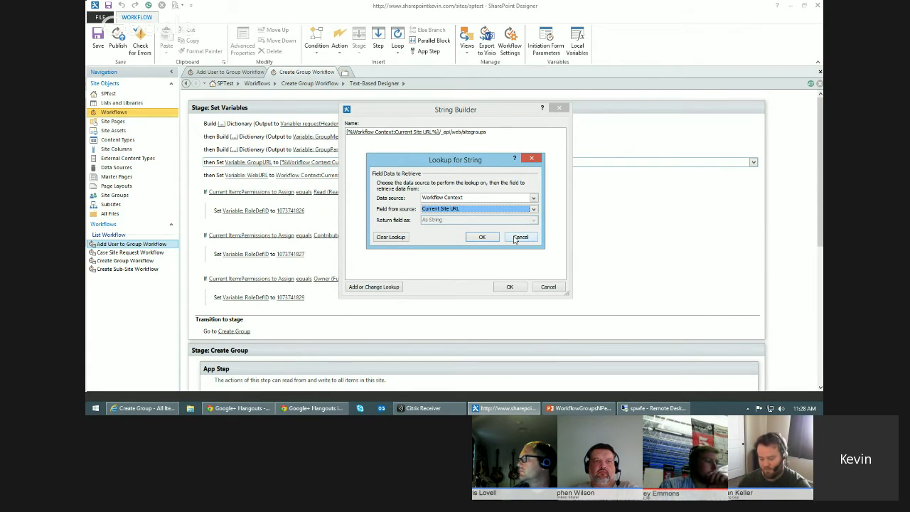
click(534, 198)
scroll(462, 229, down, 3)
click(523, 238)
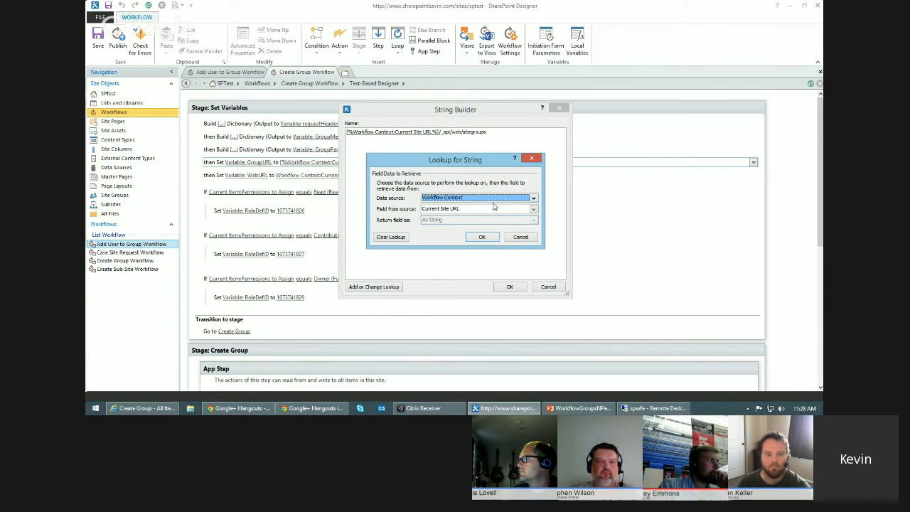
click(521, 237)
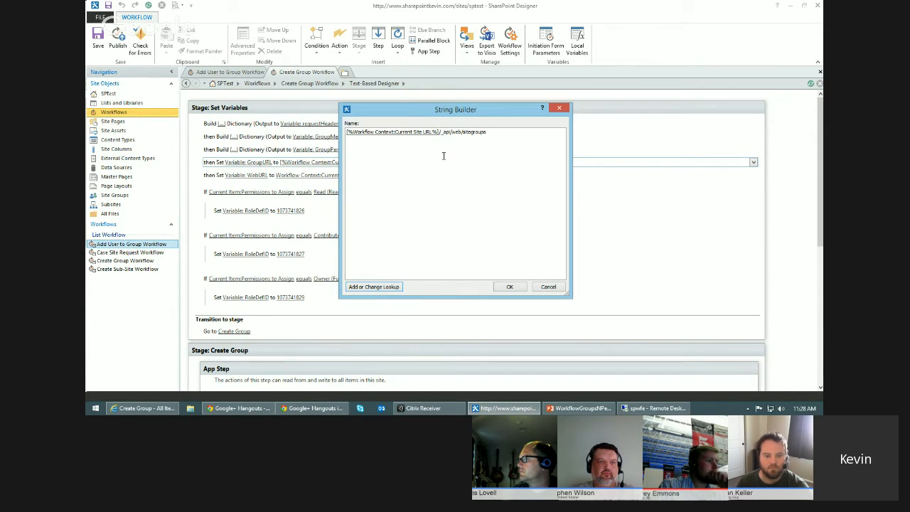
- Examine the _api/web/sitegroups part of the GroupURL string and close the string without saving changes
click(439, 132)
drag(486, 131, 437, 134)
click(438, 133)
click(447, 144)
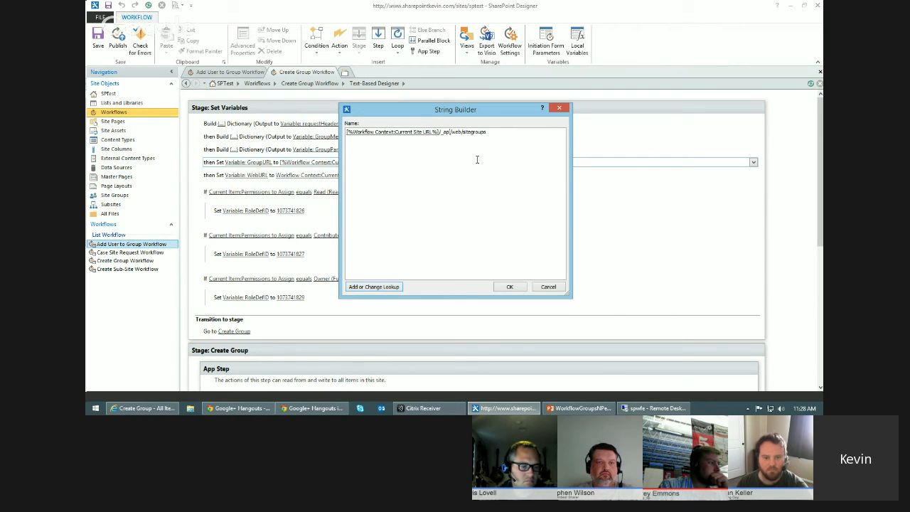
click(547, 289)
- Switch to the Create Group list in the browser, open a new item form and review its Permissions to Assign choices
click(197, 180)
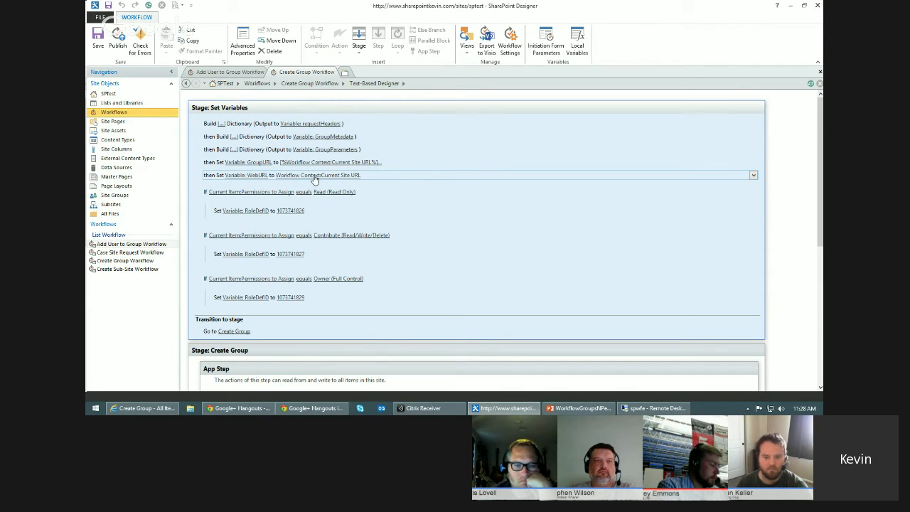
click(762, 193)
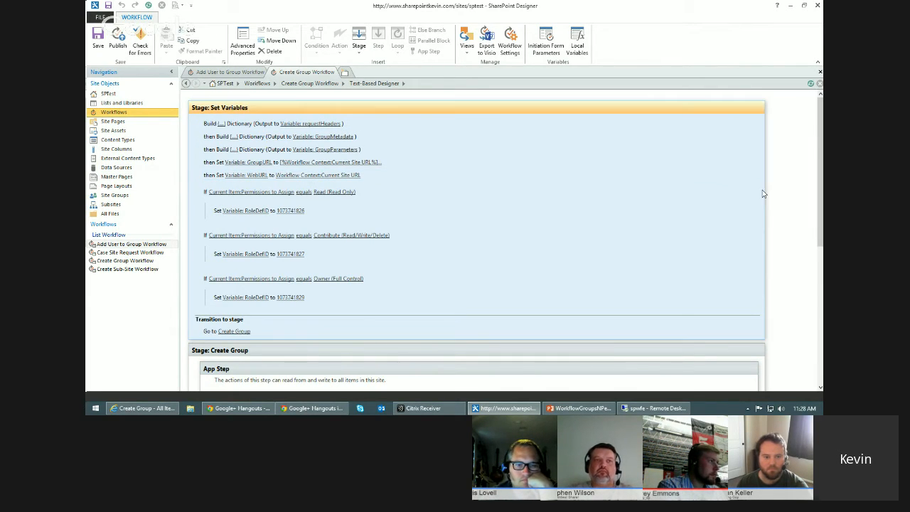
click(133, 409)
click(211, 126)
click(339, 219)
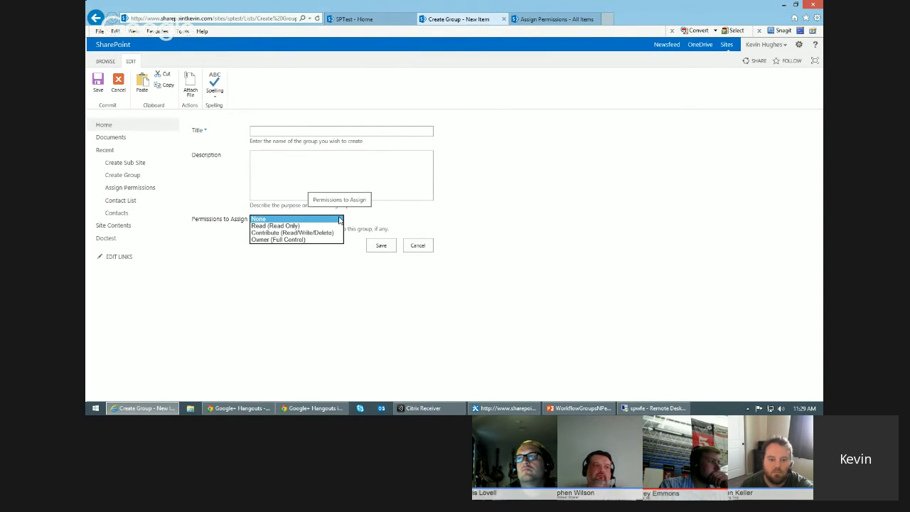
click(340, 221)
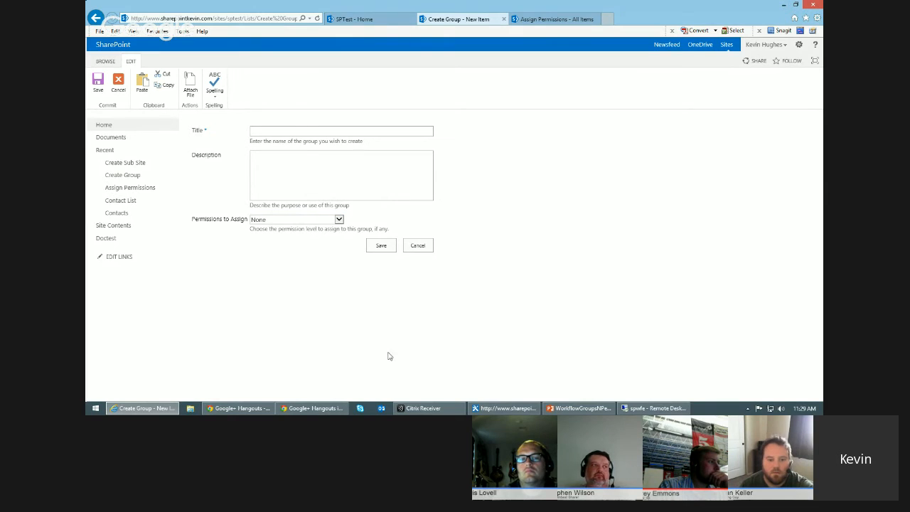
- Return to the workflow in SharePoint Designer and place the insertion point above the app step in the Create Group stage
click(506, 408)
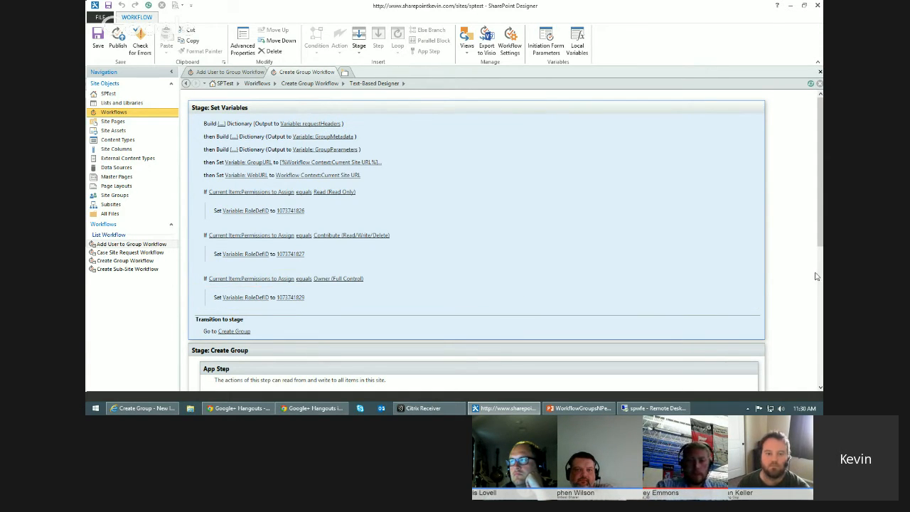
drag(819, 235, 821, 272)
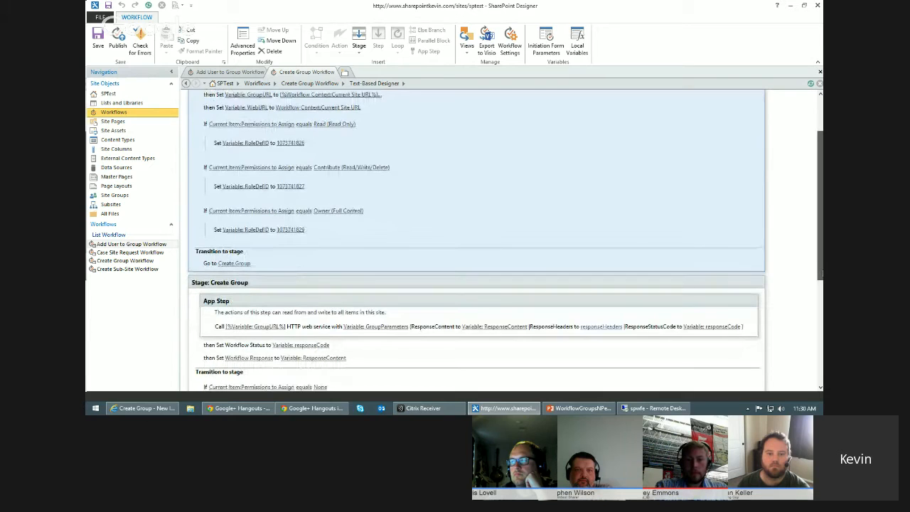
drag(821, 272, 821, 346)
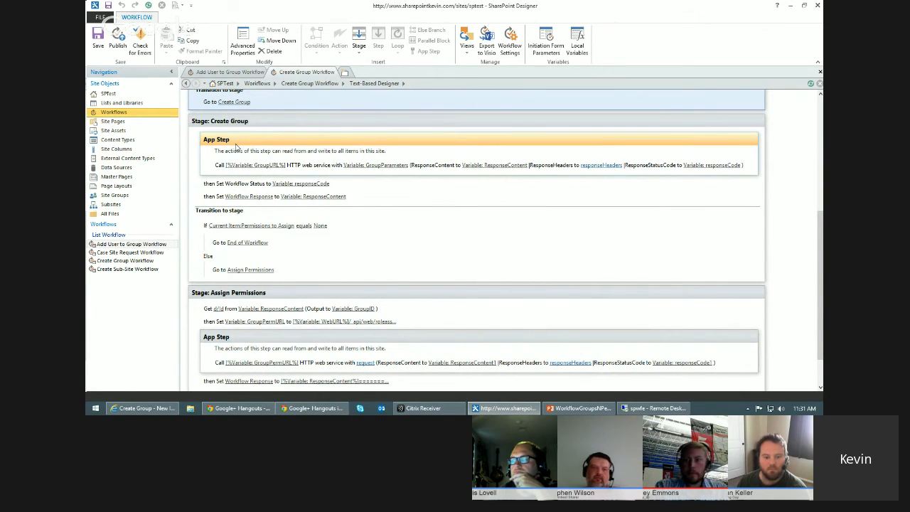
click(250, 127)
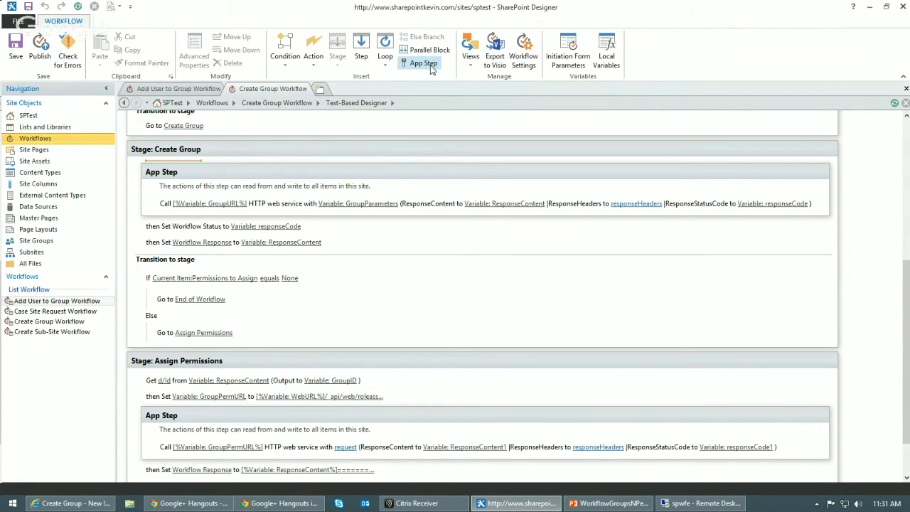
- Place the insertion point inside the Create Group stage's app step and find Call HTTP Web Service among the available actions
click(197, 170)
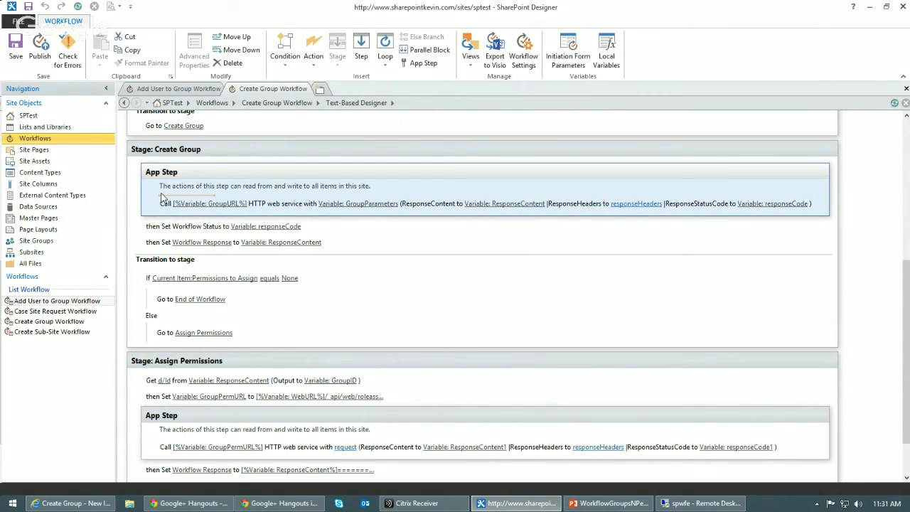
click(174, 192)
click(314, 60)
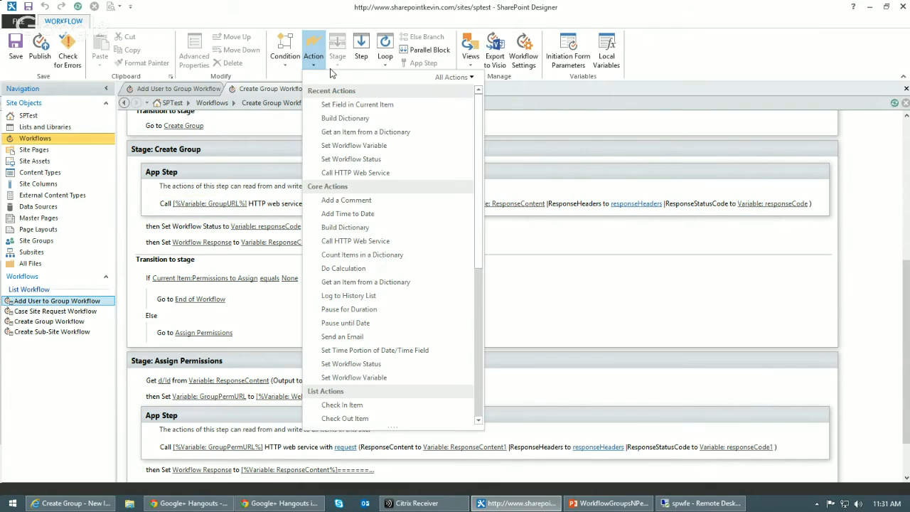
click(364, 173)
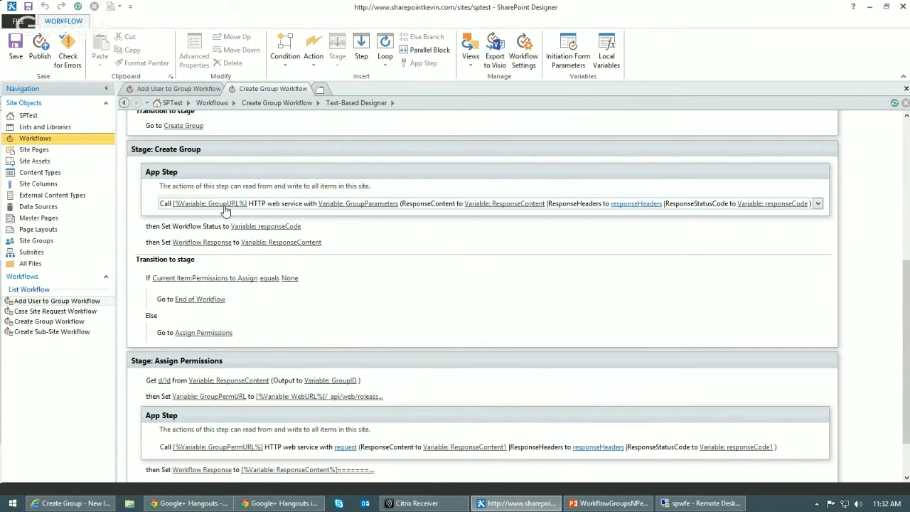
- Open the properties of the Create Group stage's web service call and enlarge the dialog to show all its parameters
click(624, 205)
click(631, 190)
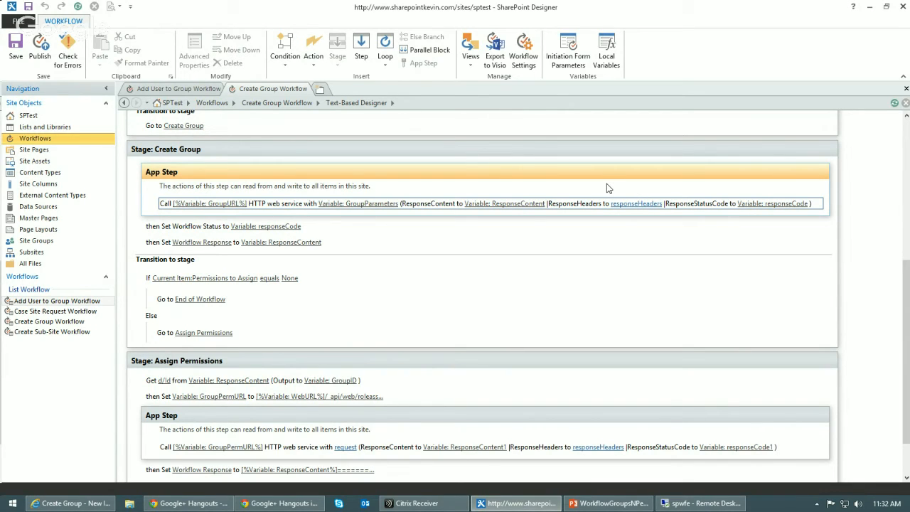
click(817, 204)
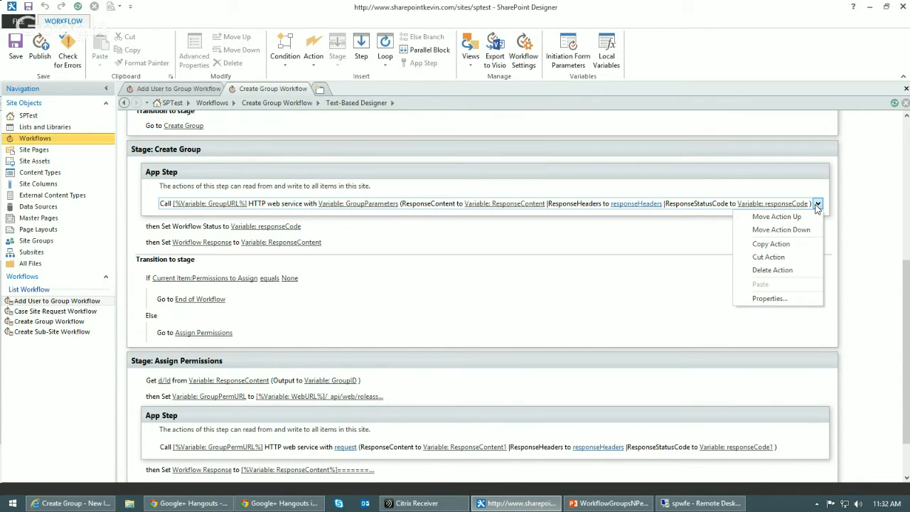
click(779, 298)
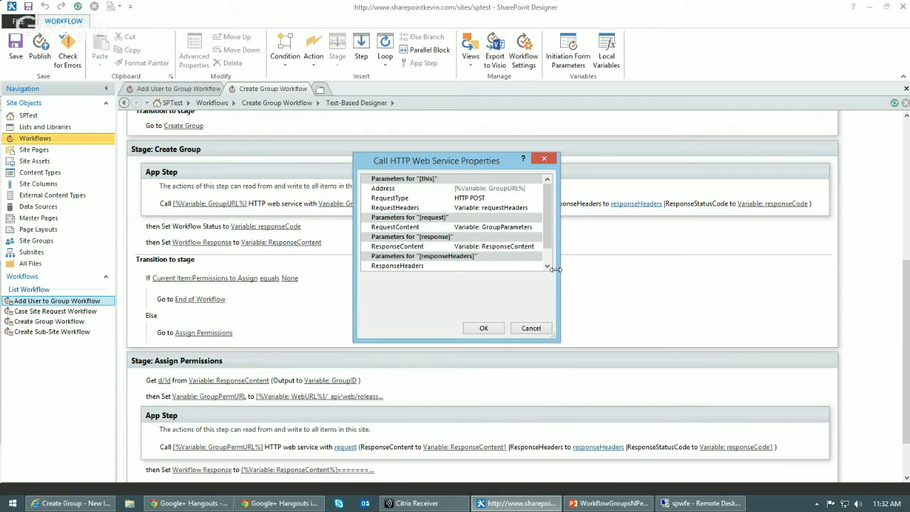
drag(556, 270, 716, 266)
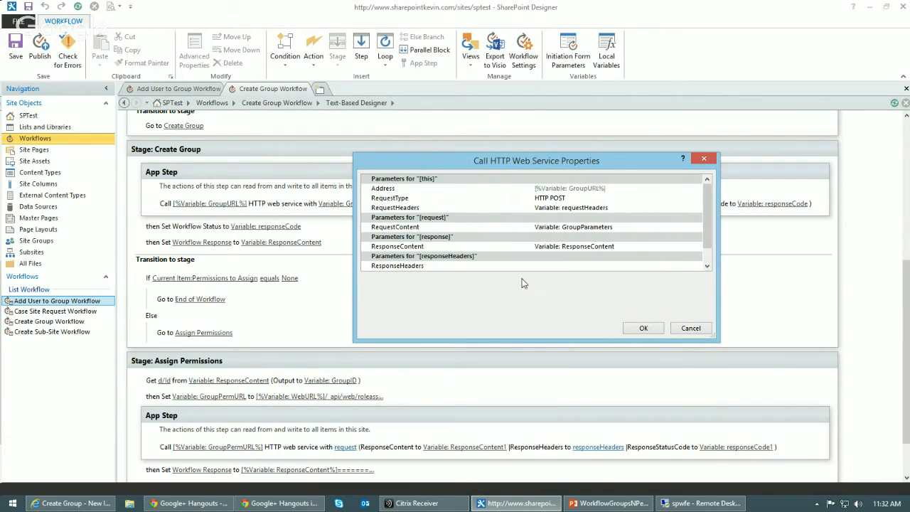
drag(519, 341, 521, 442)
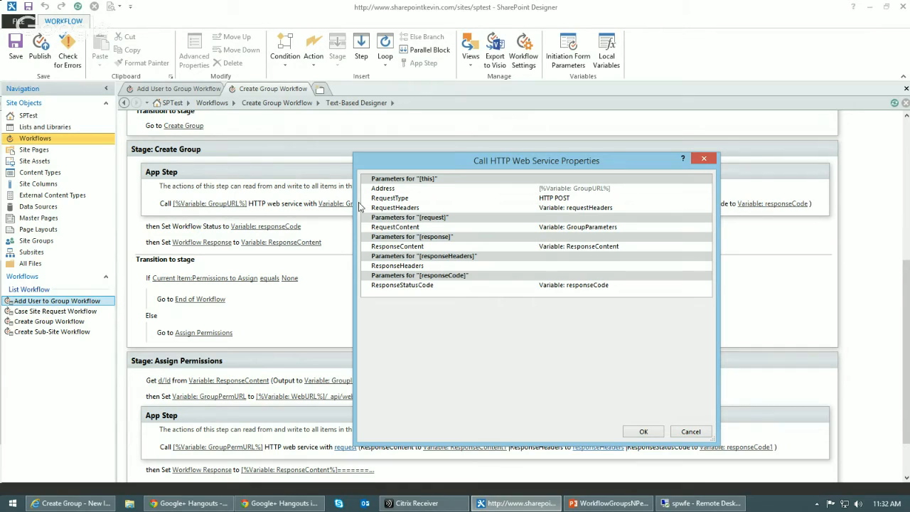
- Inspect the string behind the web service call's Address parameter and close it without saving changes
click(629, 189)
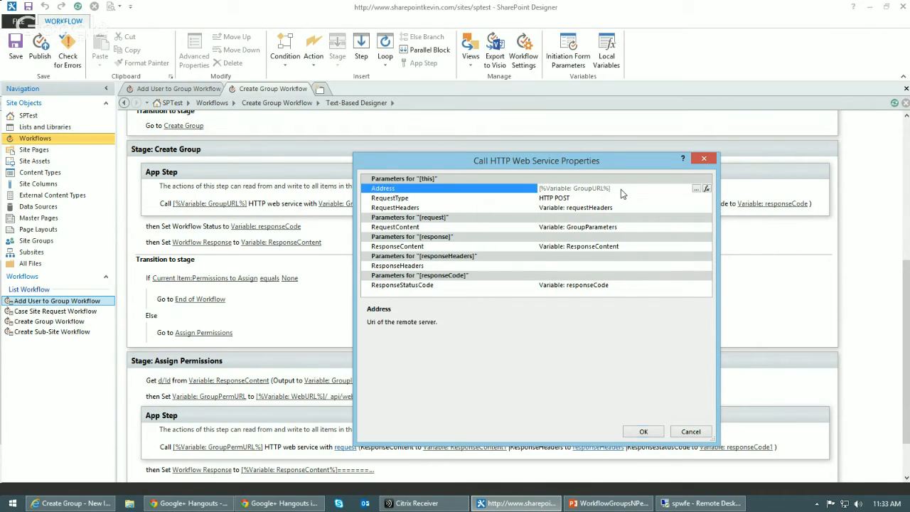
click(696, 189)
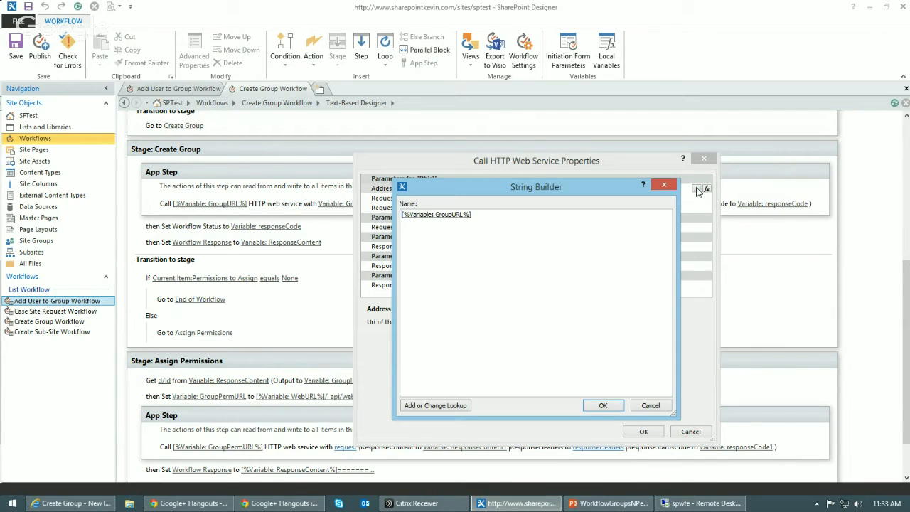
click(649, 406)
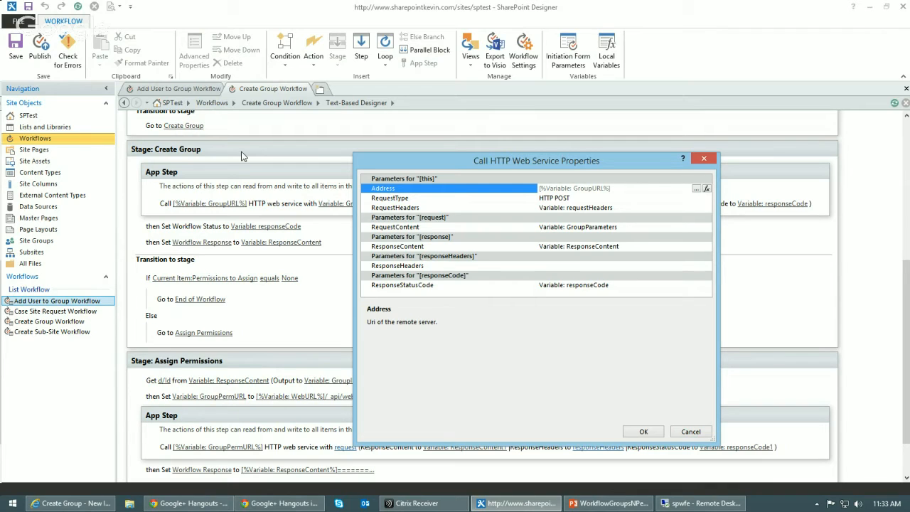
- Examine the web service call's available request types and its RequestHeaders, RequestContent and ResponseContent parameters
click(573, 198)
click(706, 198)
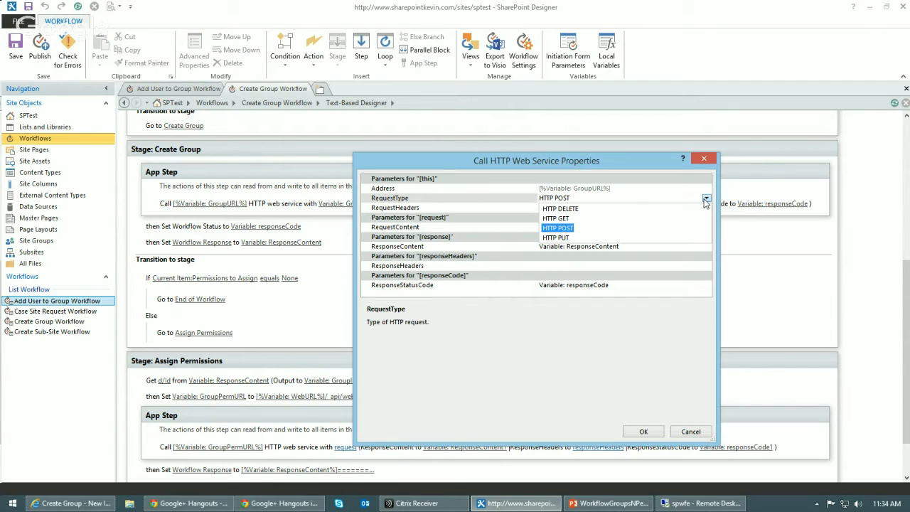
click(705, 199)
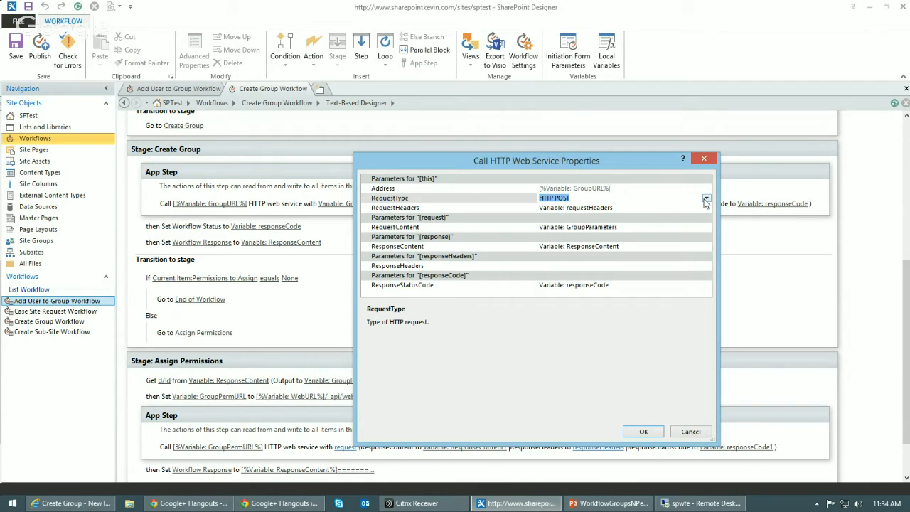
click(630, 211)
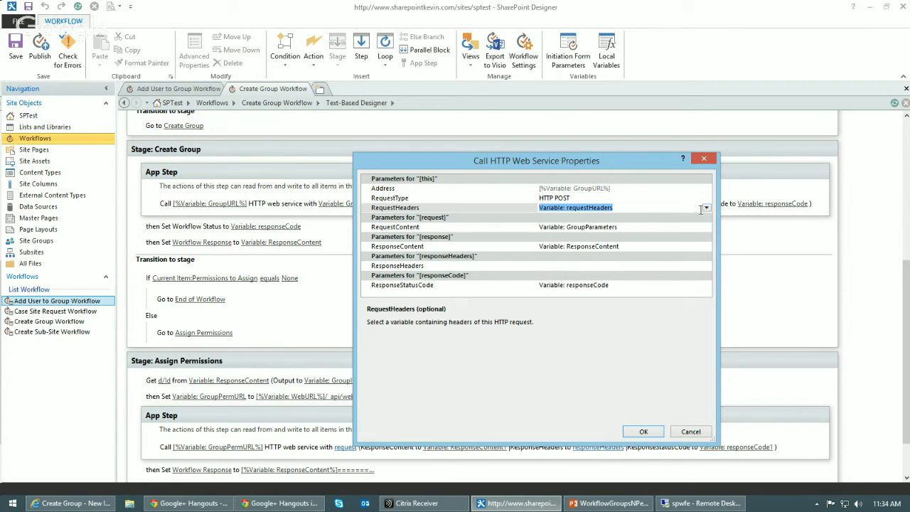
click(642, 227)
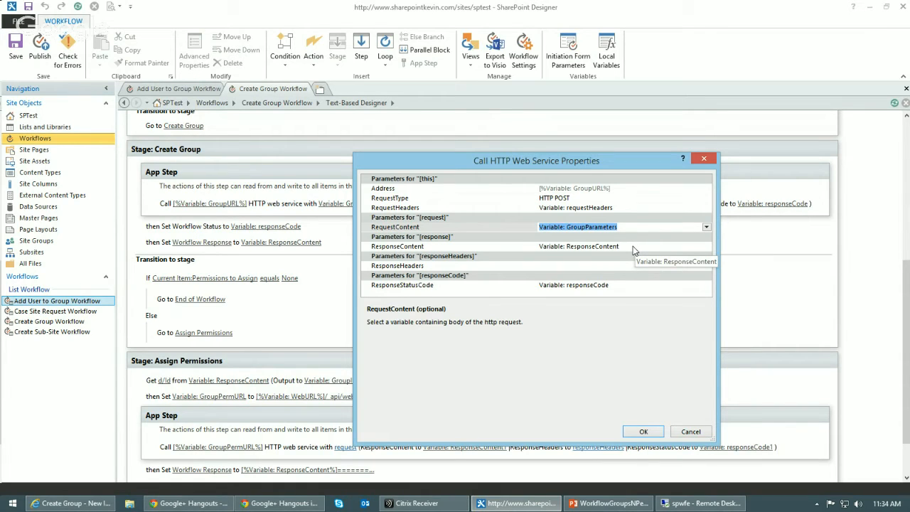
click(633, 246)
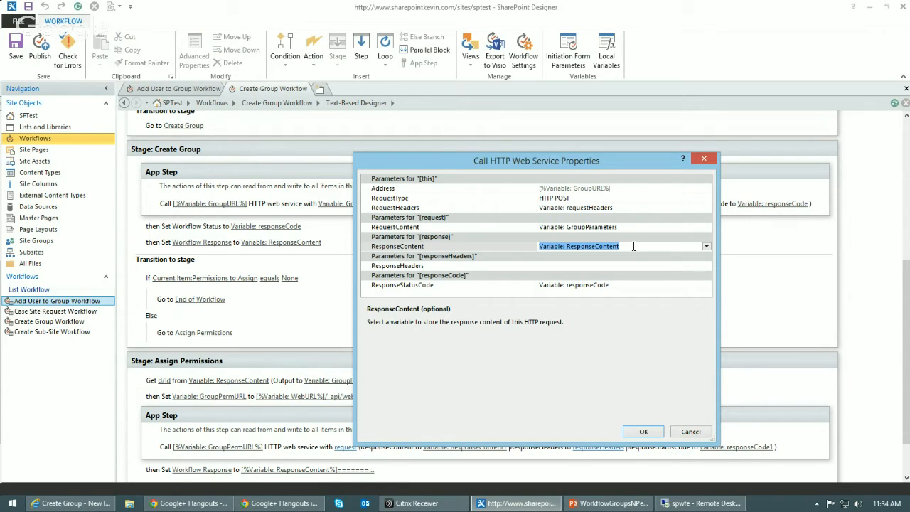
- Switch to the browser, leave the unsaved form and highlight Test Group 2's Workflow Response in the Create Group list's Test View
click(67, 502)
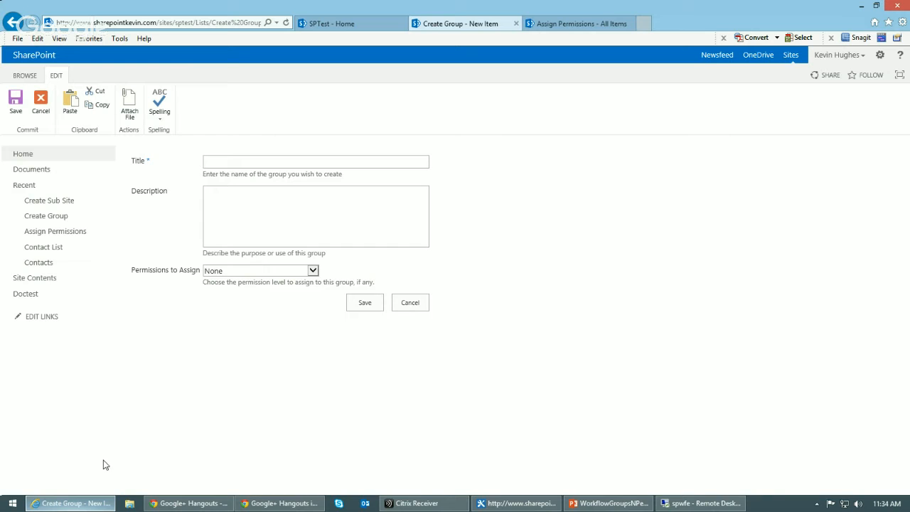
click(411, 307)
click(181, 173)
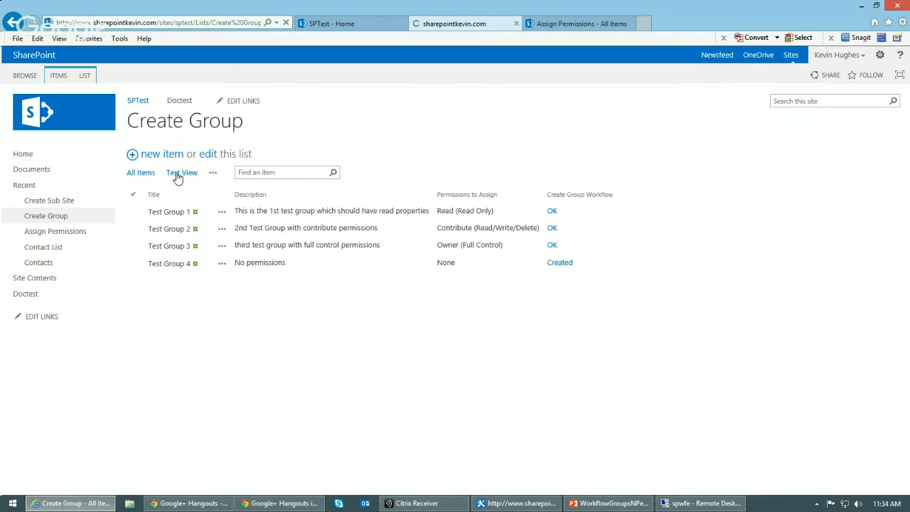
drag(403, 285, 747, 345)
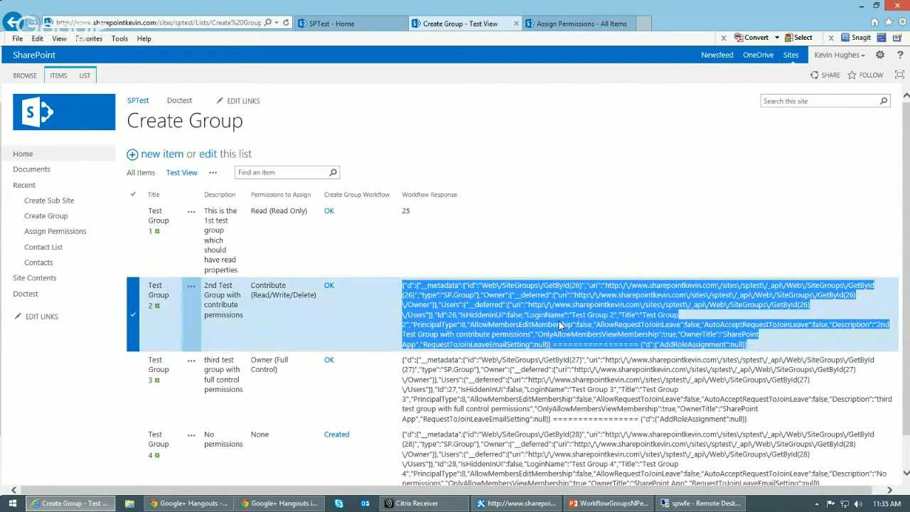
click(470, 304)
drag(402, 285, 747, 345)
- Return to SharePoint Designer, inspect the call's ResponseContent and ResponseStatusCode parameters, and close the properties without saving changes
click(545, 506)
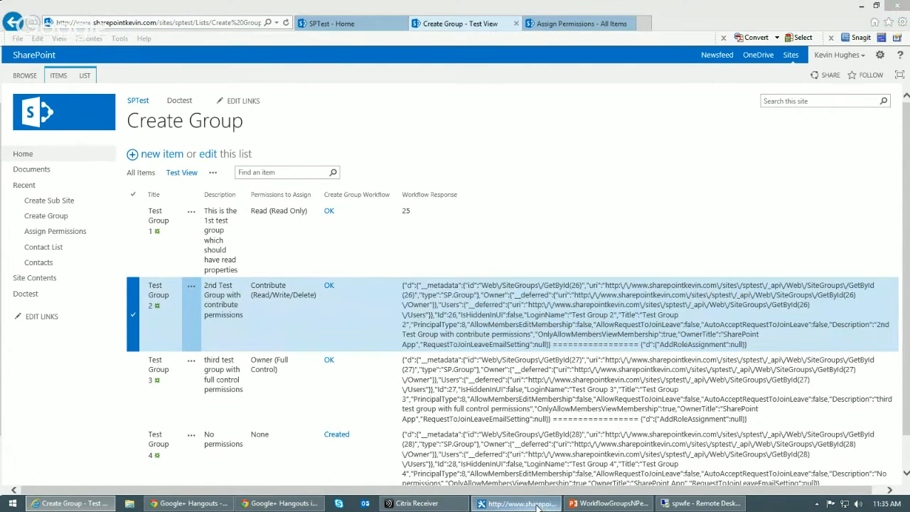
click(622, 246)
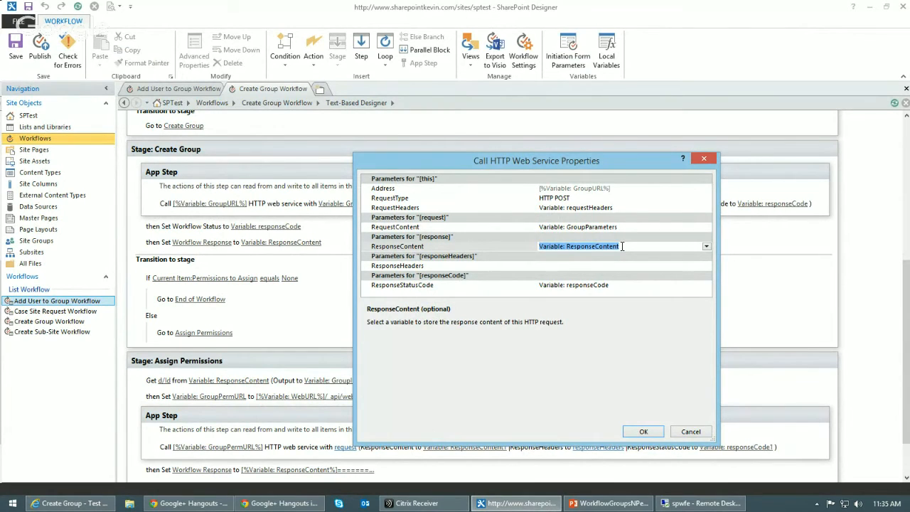
click(611, 286)
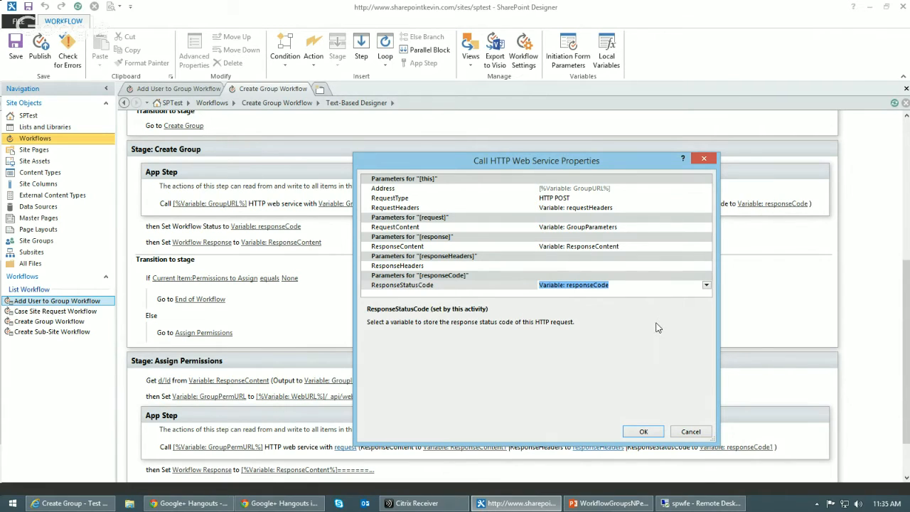
click(687, 431)
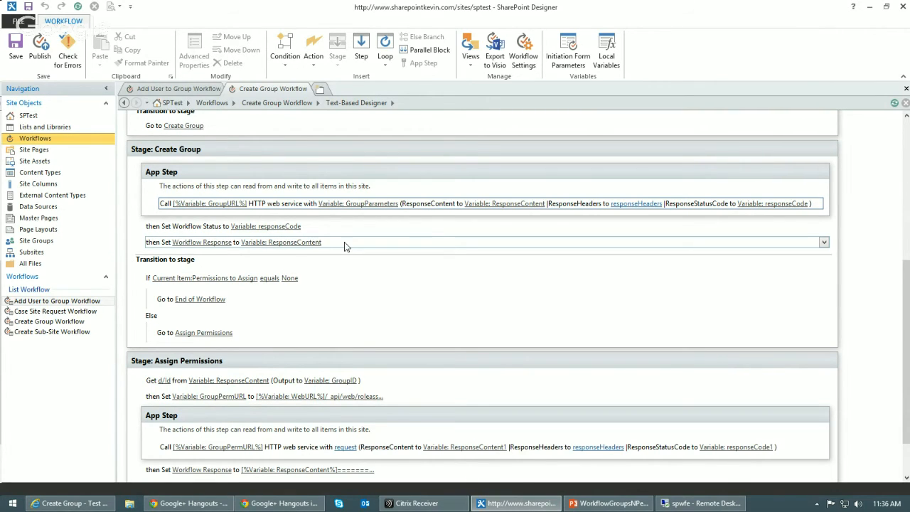
- Review the RoleDefID conditions, the Create Group stage's transition logic and the Assign Permissions stage of the workflow
scroll(345, 246, up, 5)
scroll(345, 246, up, 1)
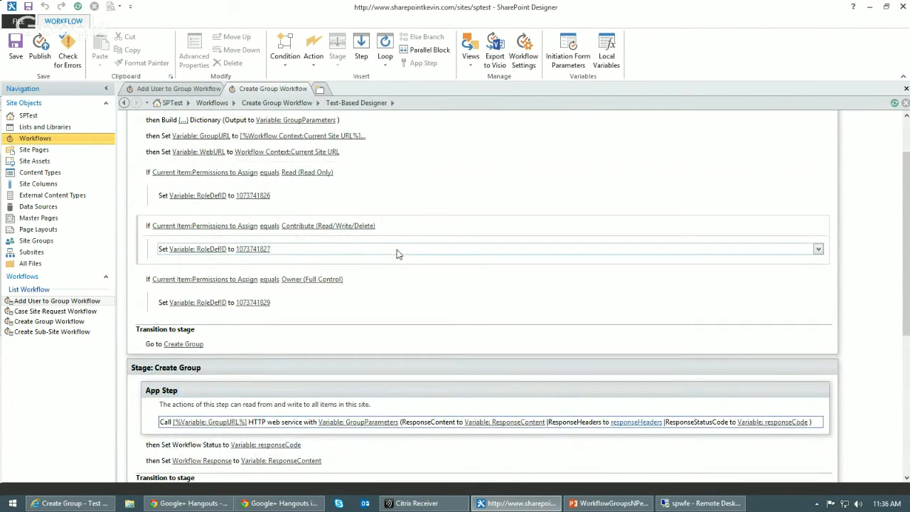
scroll(397, 254, down, 6)
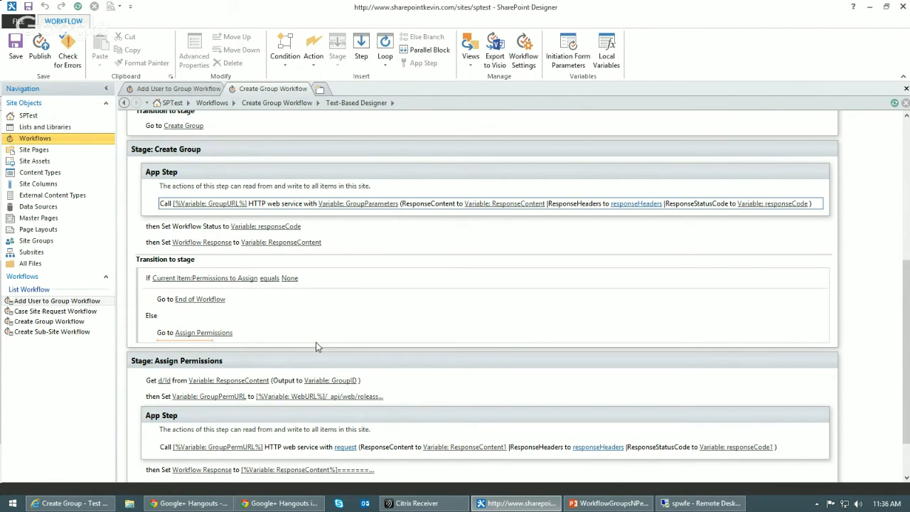
scroll(316, 342, down, 2)
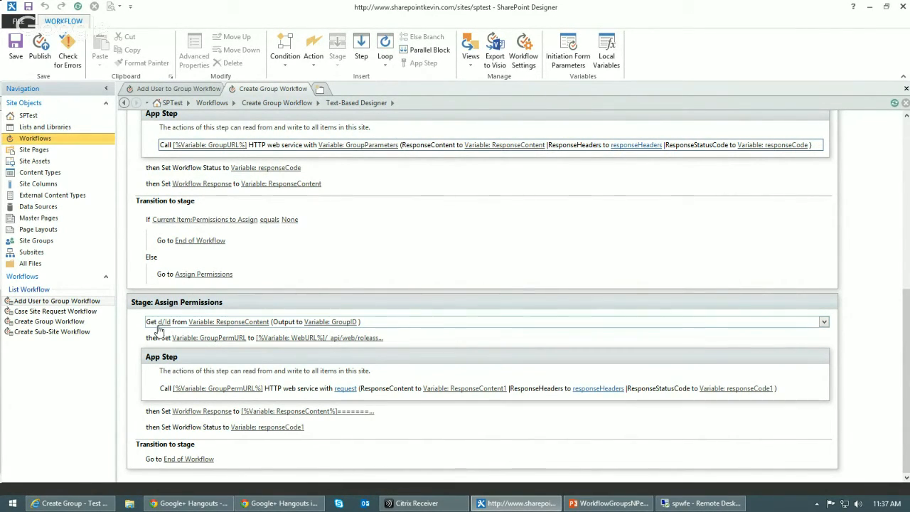
- Switch to the browser and highlight the group IDs in the Workflow Response values of Test Groups 2, 3 and 4
click(71, 502)
click(627, 311)
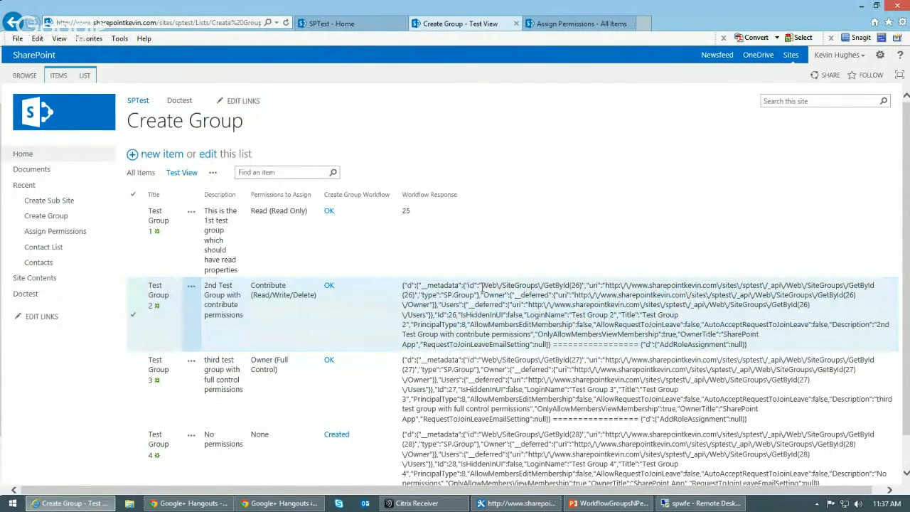
drag(469, 285, 580, 284)
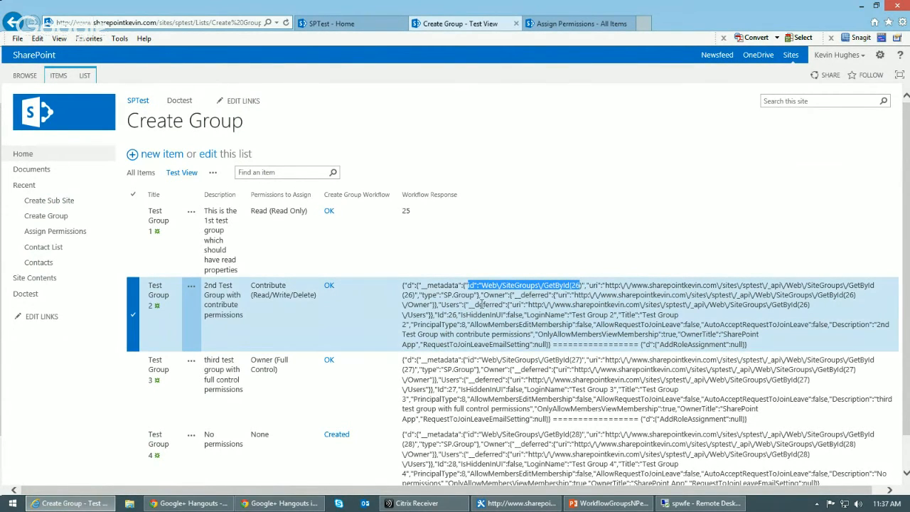
double_click(575, 361)
double_click(574, 434)
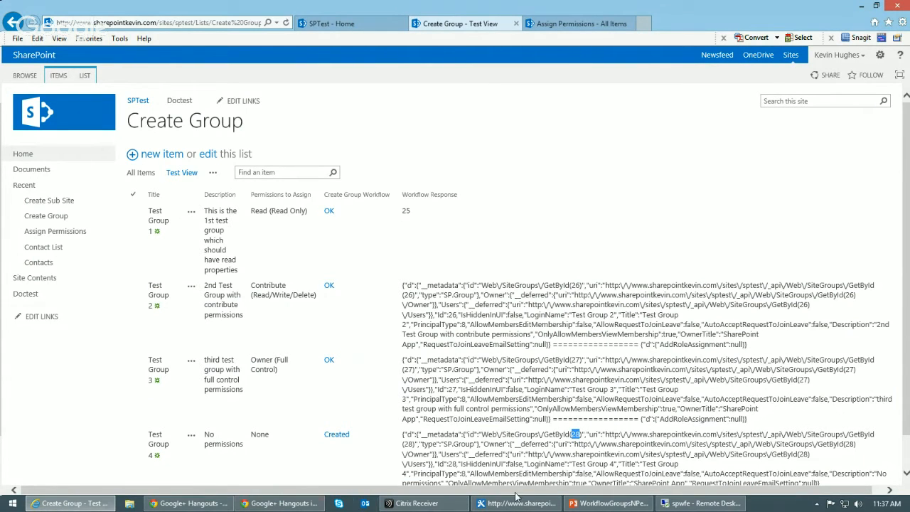
- Return to SharePoint Designer and inspect the string assigned to GroupPermURL in the Assign Permissions stage, closing it without changes
click(527, 505)
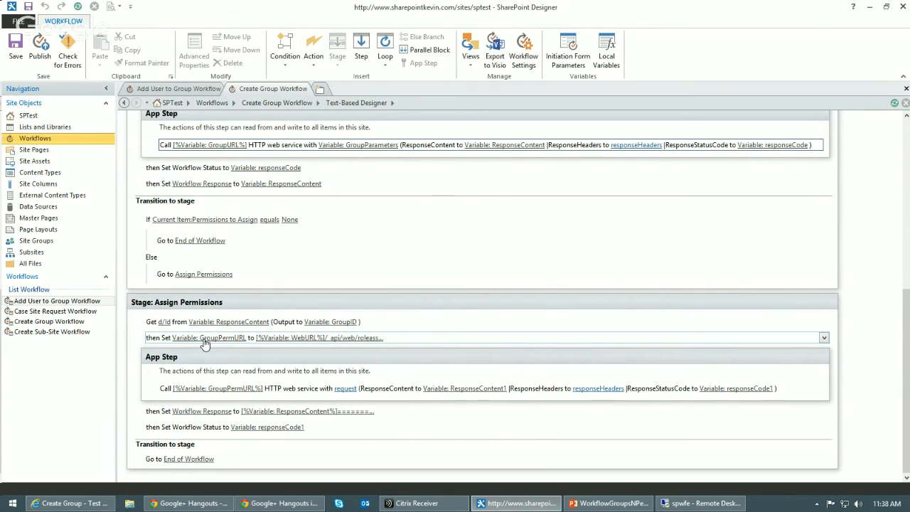
click(303, 340)
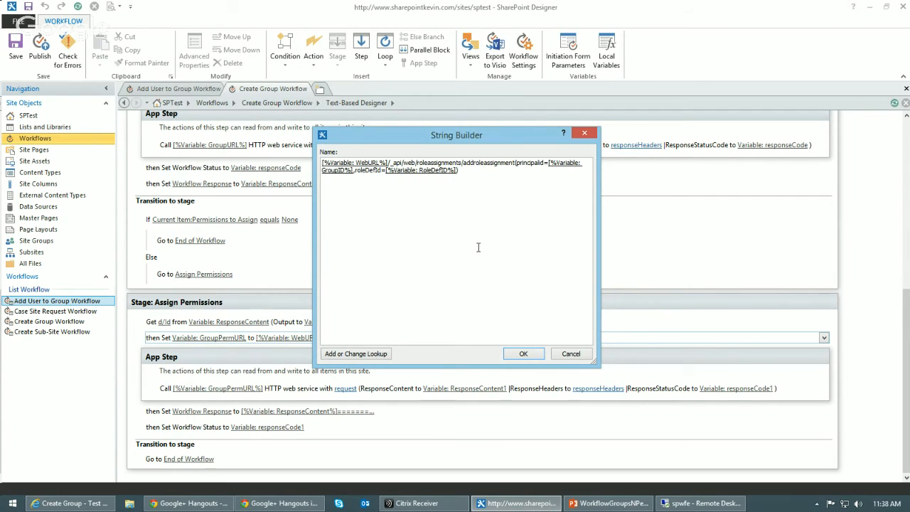
click(573, 353)
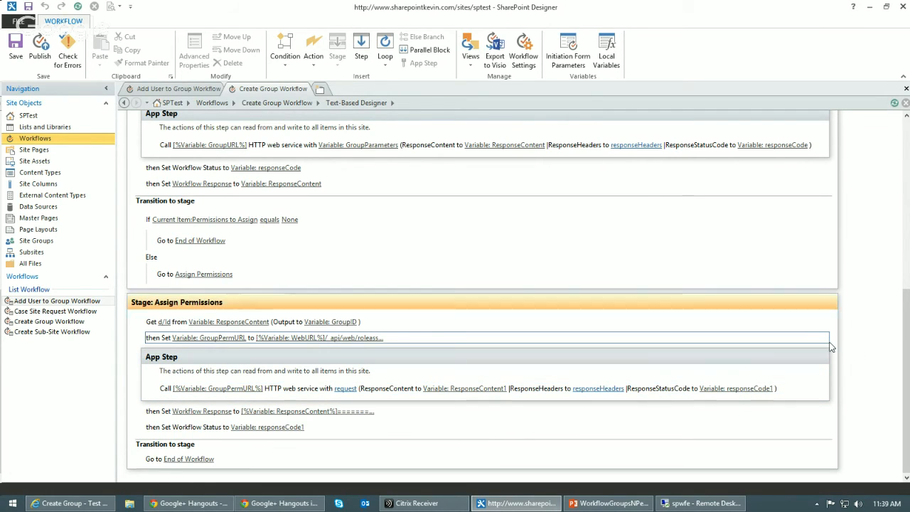
- Open the properties of the Assign Permissions stage's web service call, enlarge the dialog to inspect all parameters, and close it without saving
click(818, 389)
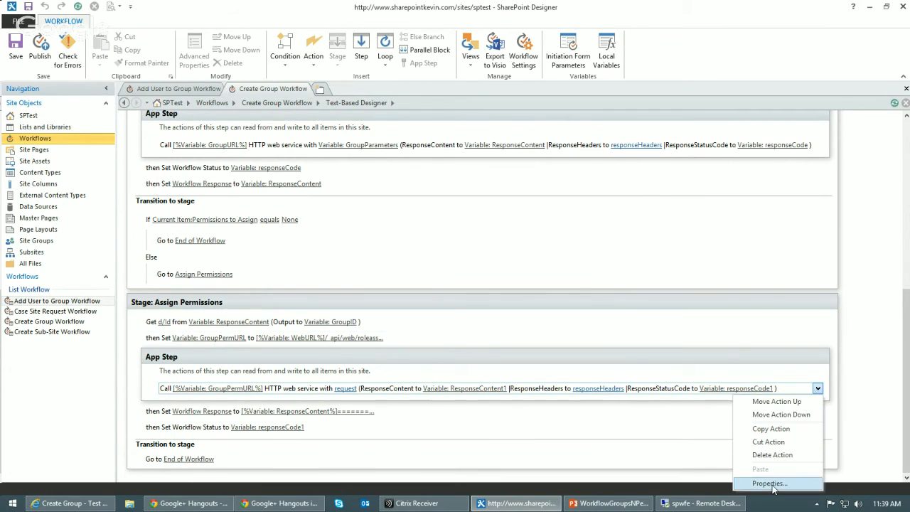
click(773, 488)
drag(559, 294, 743, 280)
drag(582, 341, 580, 449)
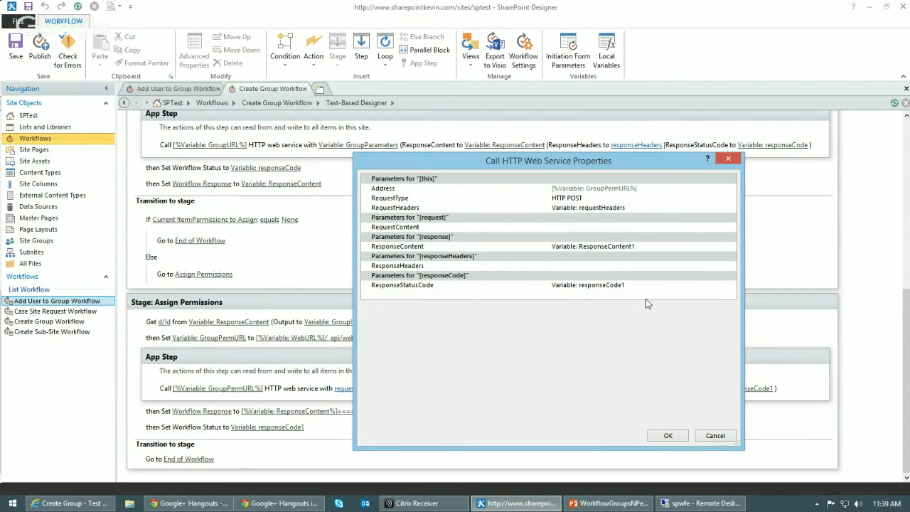
click(715, 436)
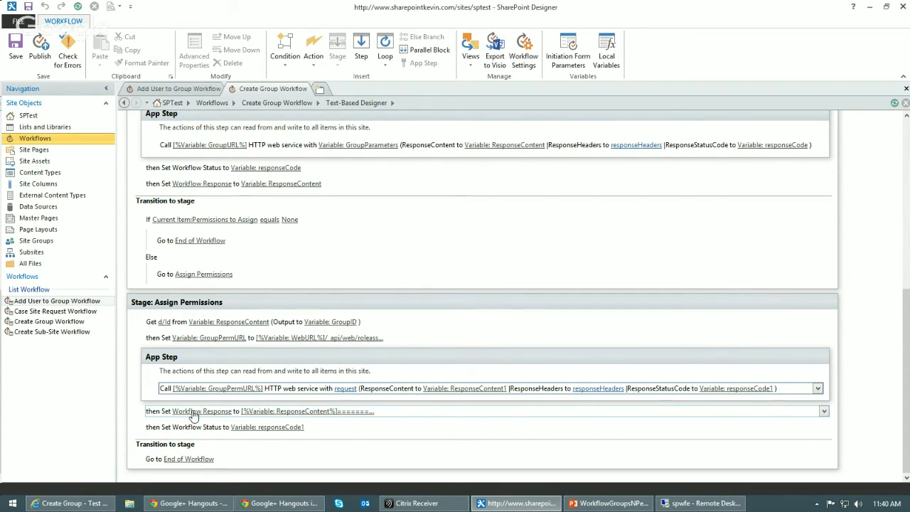
- Inspect the string assigned to Workflow Response in the Assign Permissions stage without changing it, and open the Create Group Workflow's settings page
click(325, 417)
click(324, 412)
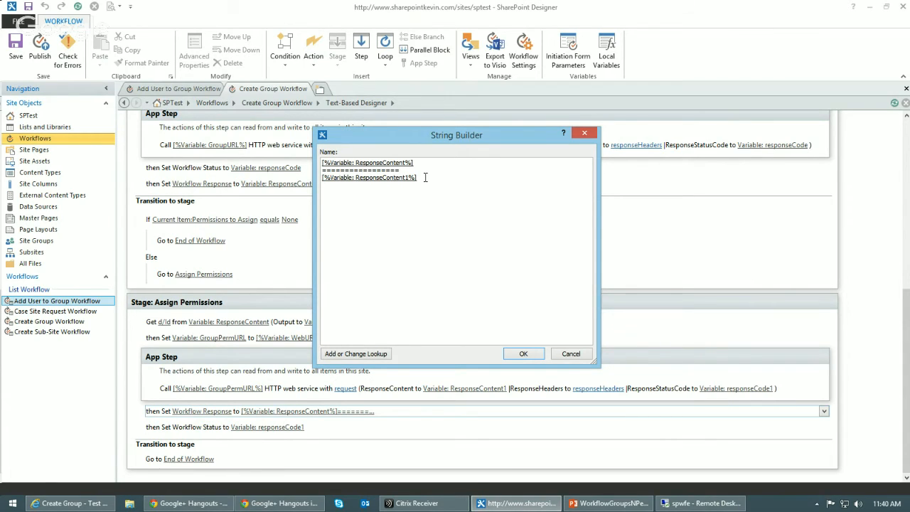
click(571, 354)
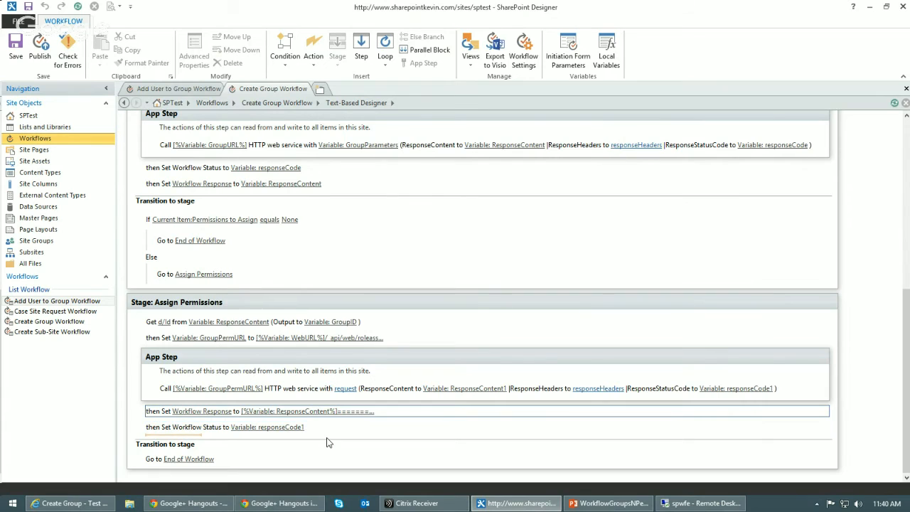
click(282, 104)
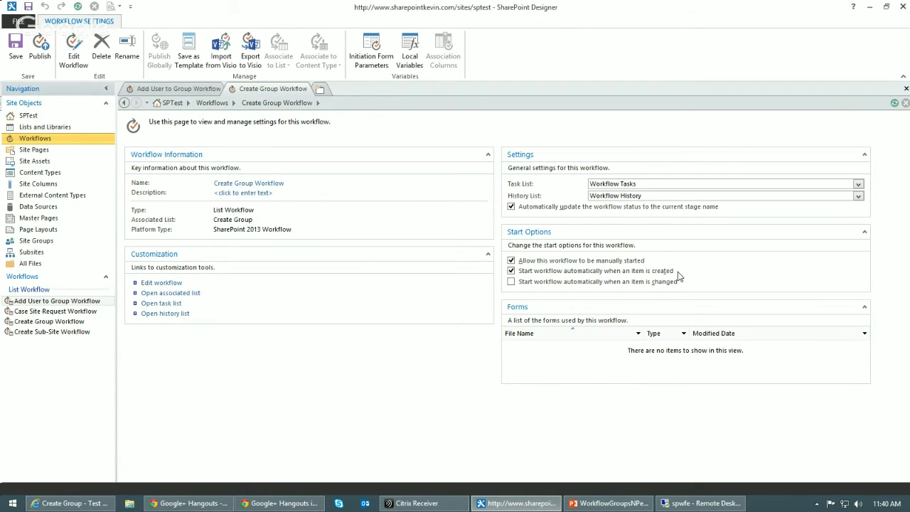
- Switch to the browser, view a new item form for the Create Group list and cancel it
click(80, 504)
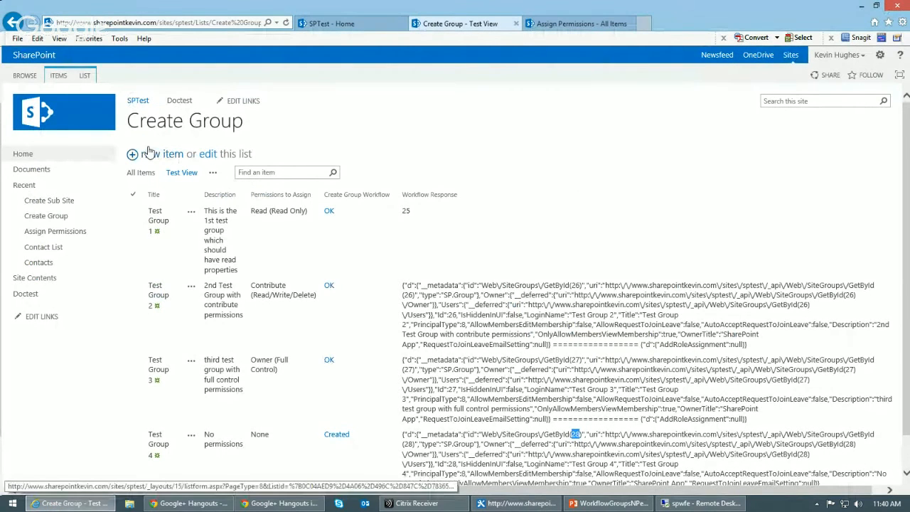
click(150, 154)
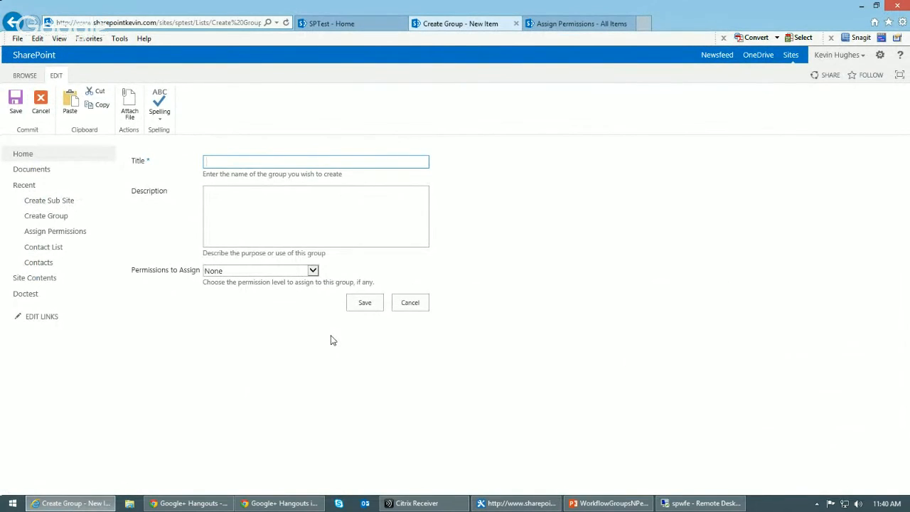
click(416, 307)
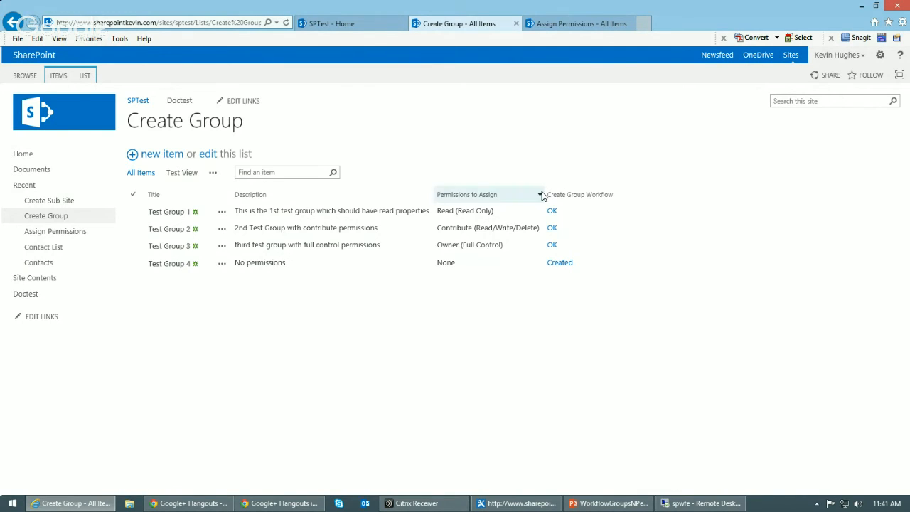
- Try the Members and Owners options in a new Assign Permissions item, leave it unsaved, and show that list's Test View
click(552, 25)
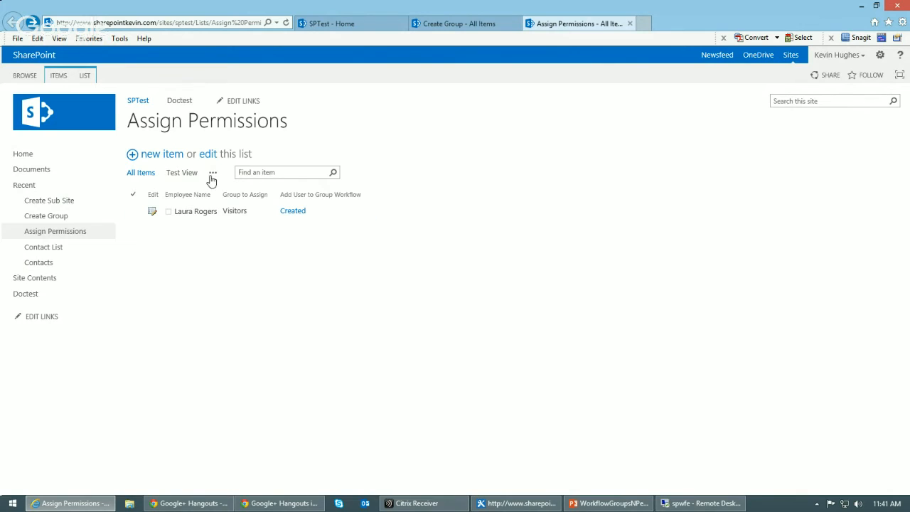
click(173, 154)
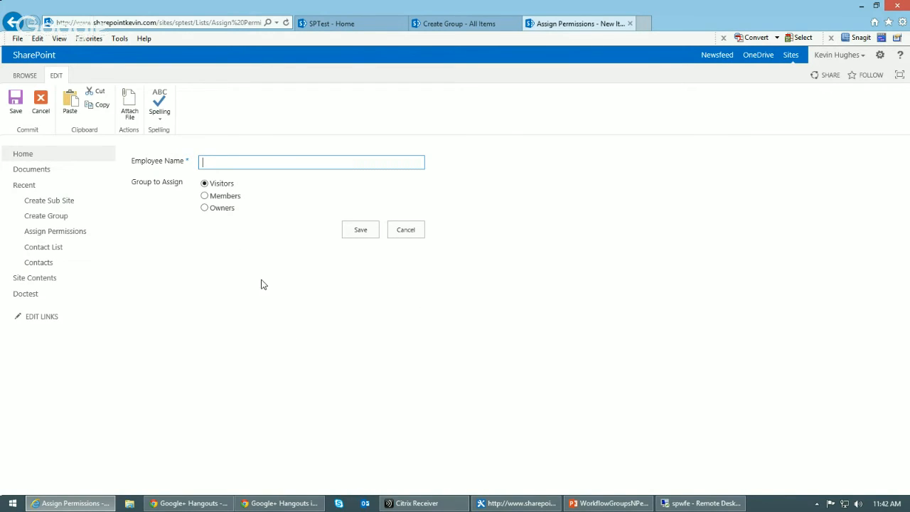
click(204, 197)
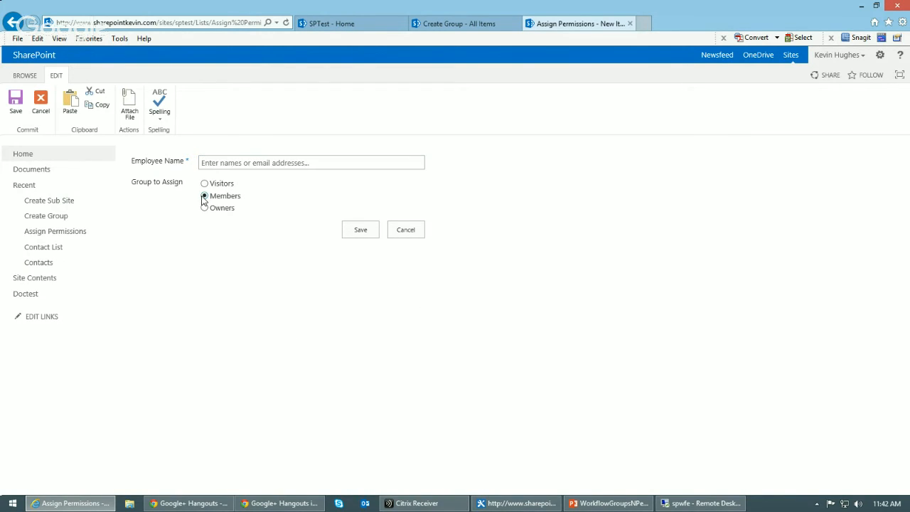
click(204, 208)
click(220, 161)
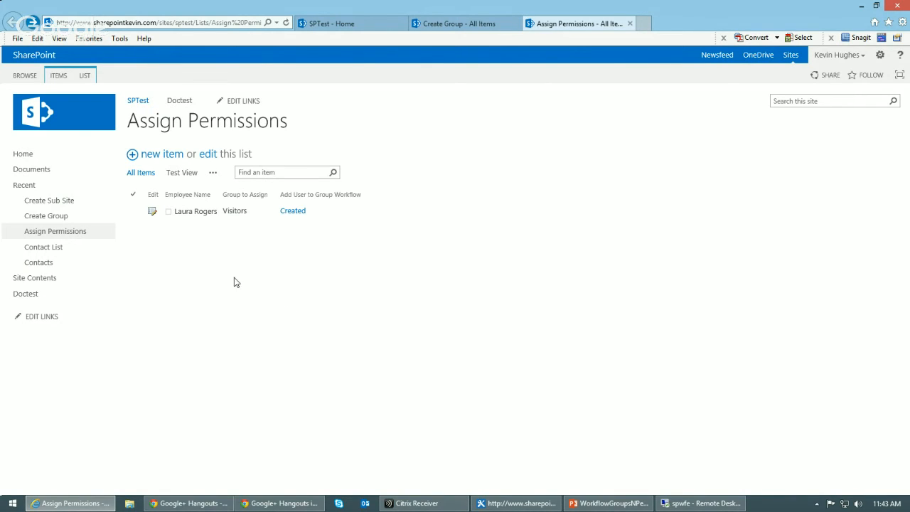
click(175, 174)
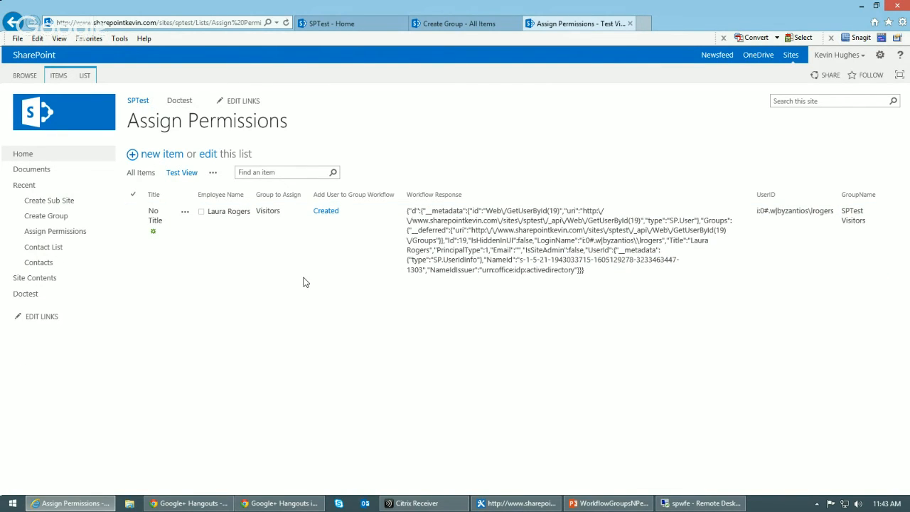
- Switch to SharePoint Designer, open the Add User to Group Workflow for editing, and look over its stages
click(532, 507)
click(148, 89)
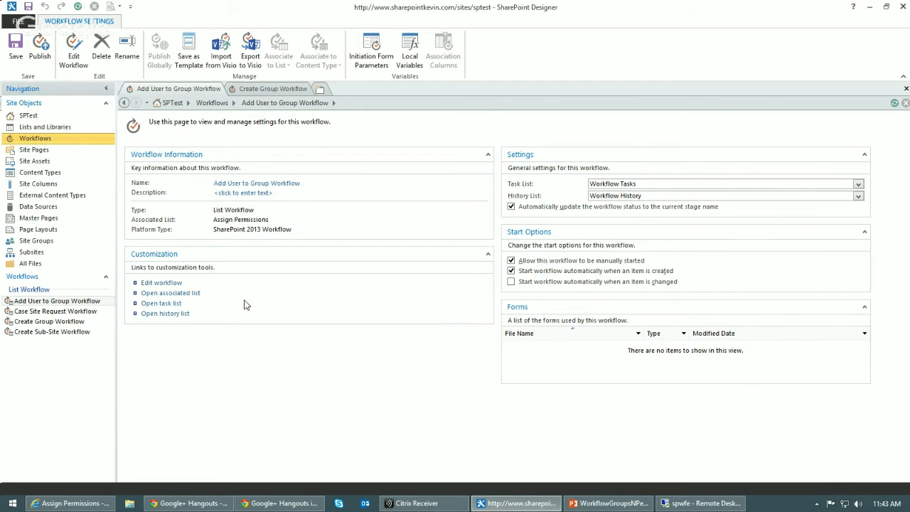
click(163, 283)
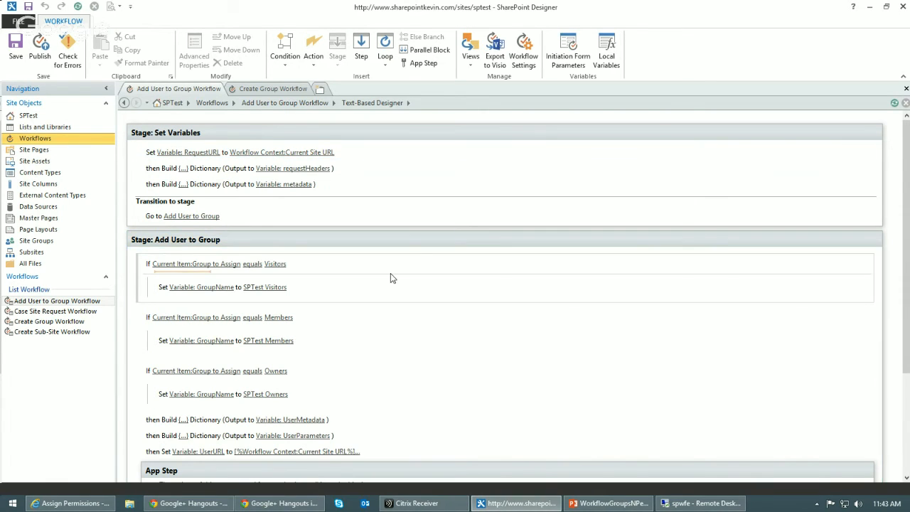
scroll(391, 274, down, 4)
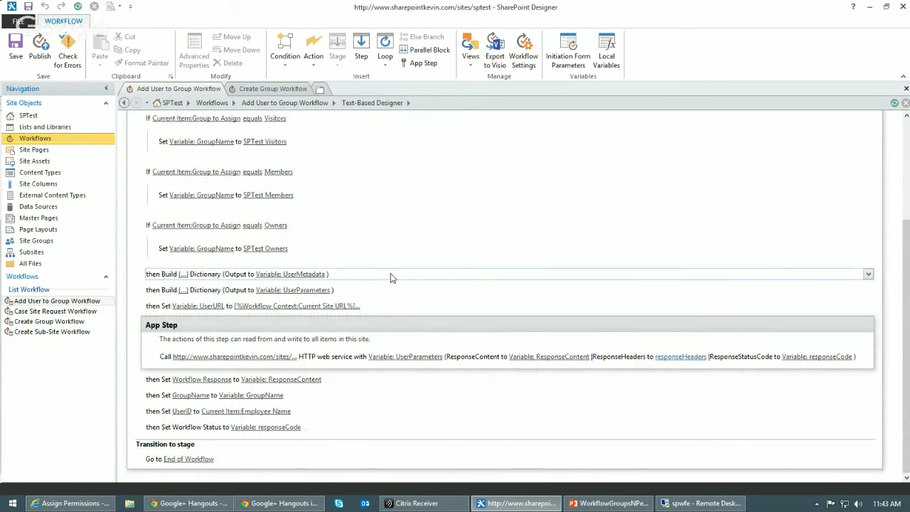
scroll(390, 273, up, 4)
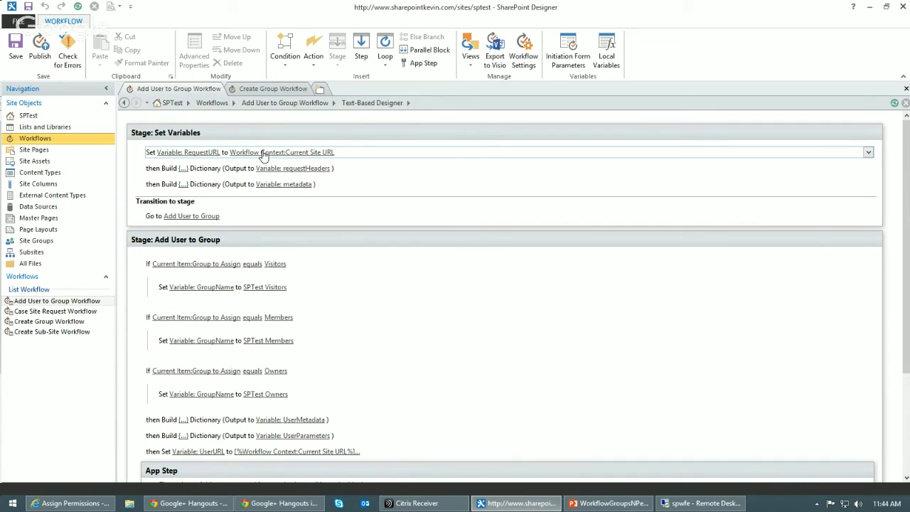
- Inspect the Accept item in the dictionary output to the requestHeaders variable and close it without changes
click(183, 169)
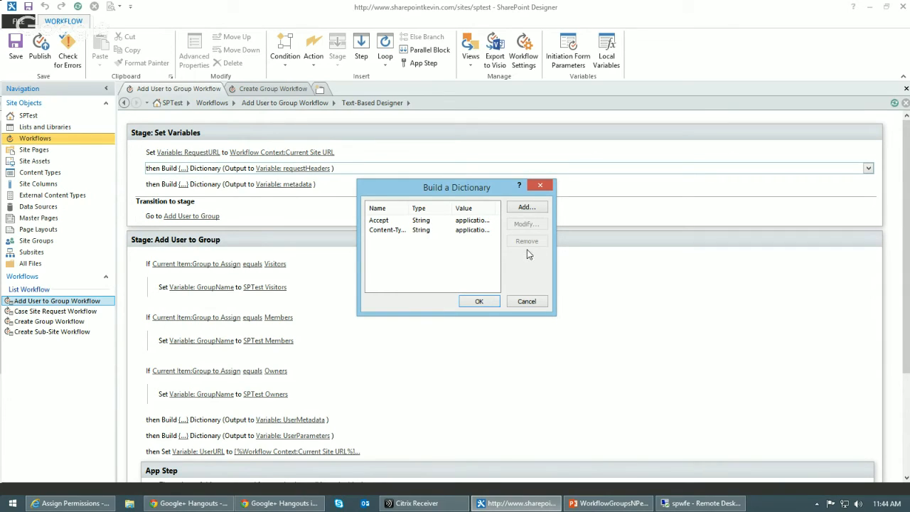
double_click(478, 221)
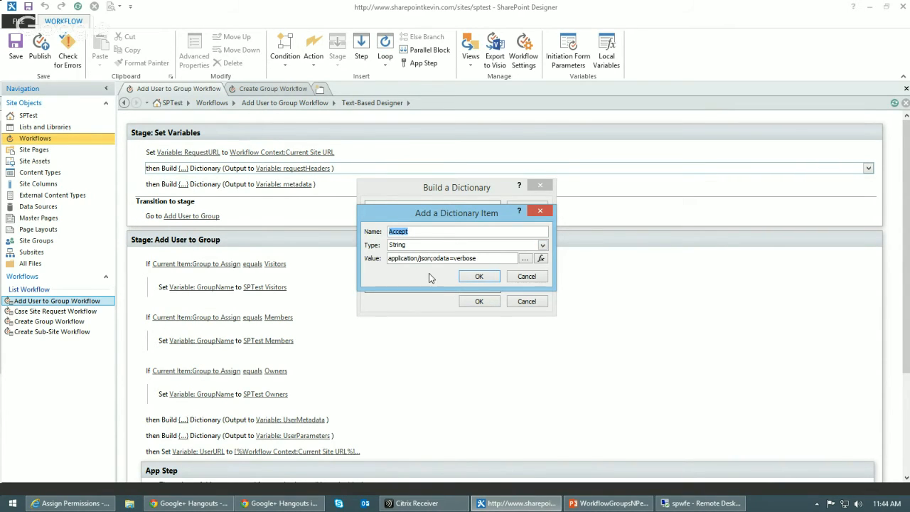
click(524, 276)
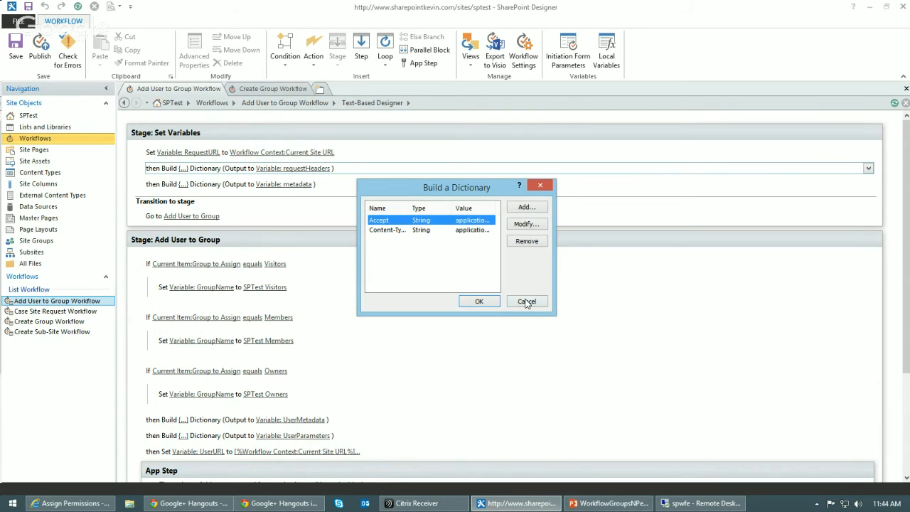
click(526, 302)
- Inspect the type item in the dictionary output to the metadata variable and close it without changes
click(181, 185)
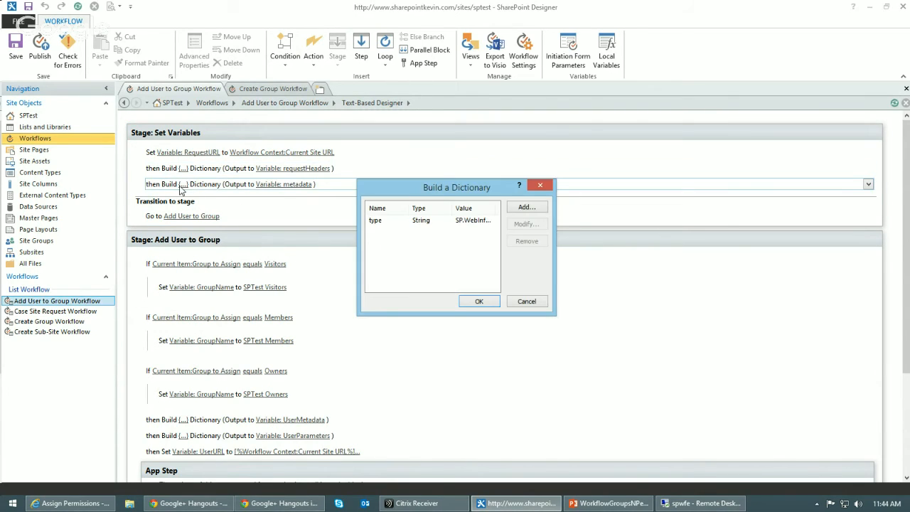
double_click(480, 222)
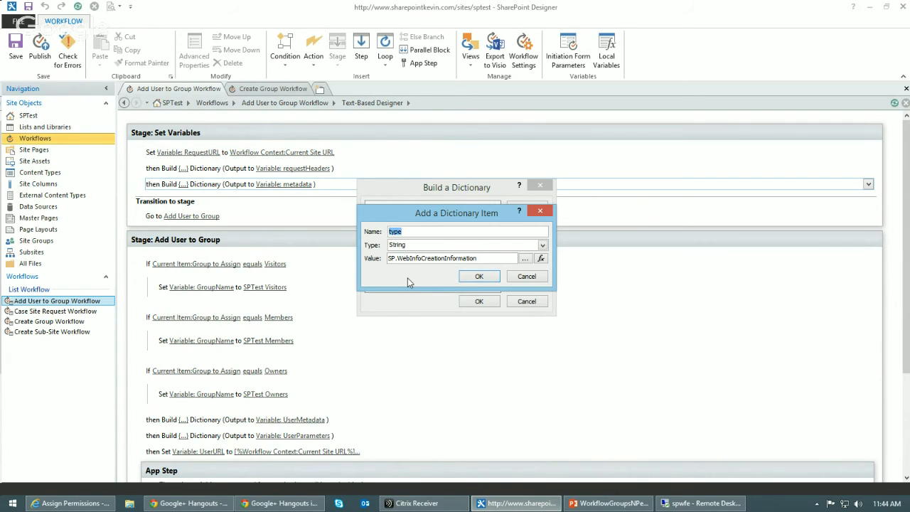
click(527, 276)
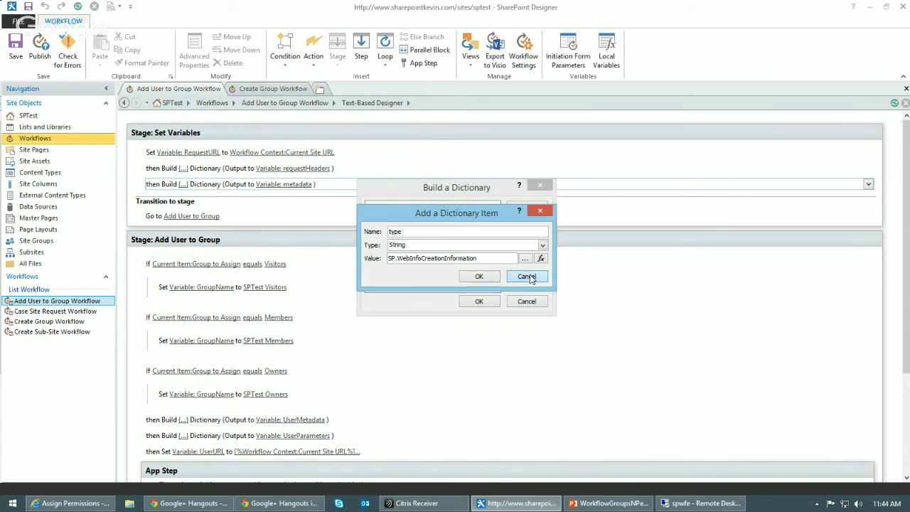
click(525, 302)
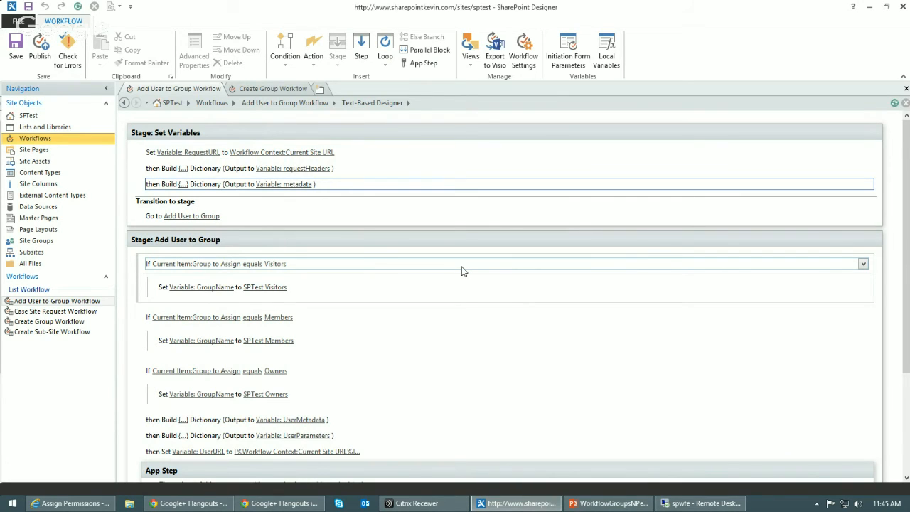
- Review the Group to Assign conditions for Visitors, Members and Owners in the Add User to Group stage
scroll(462, 271, down, 2)
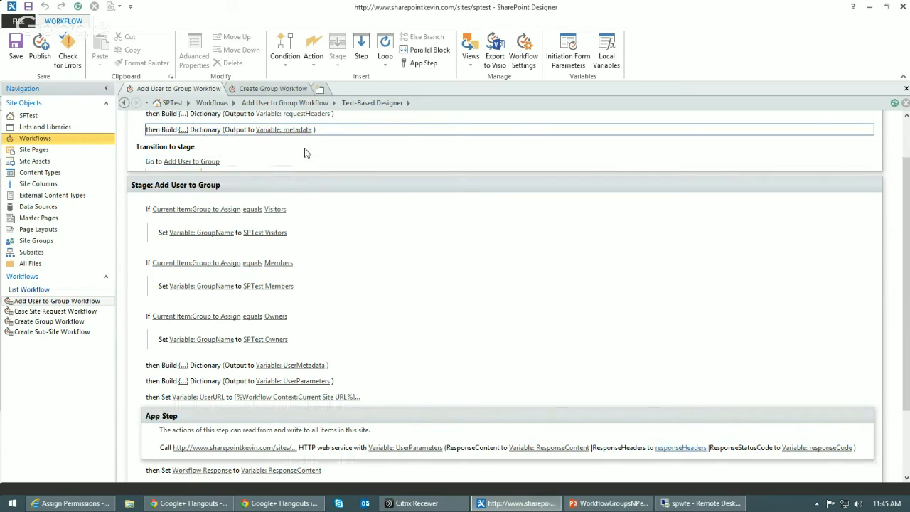
scroll(437, 161, up, 2)
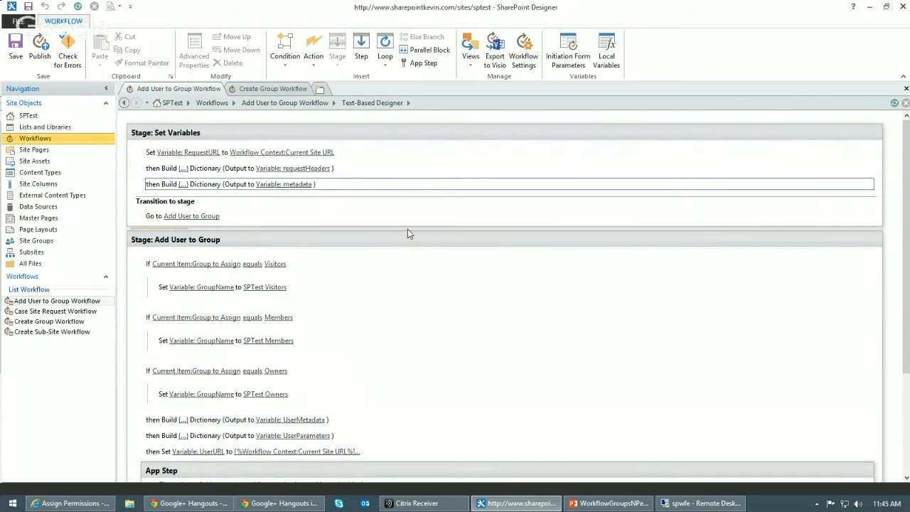
scroll(349, 218, down, 2)
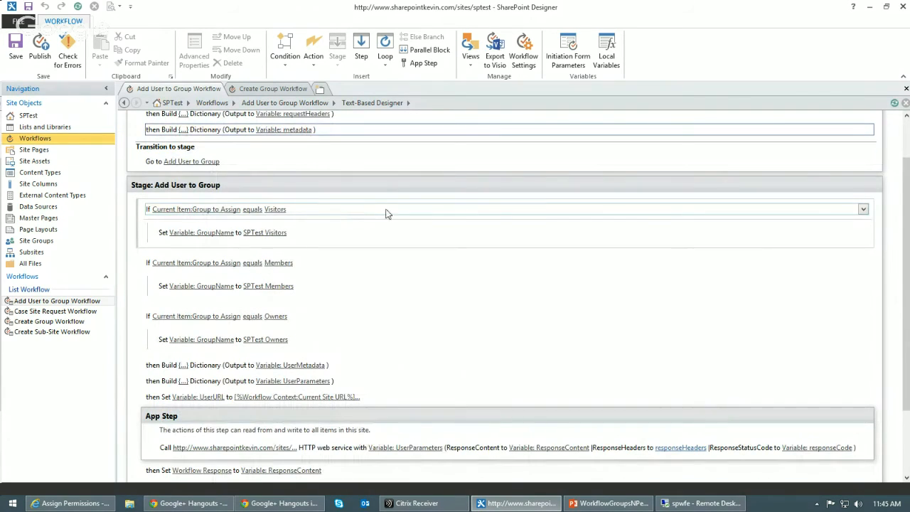
scroll(387, 213, down, 1)
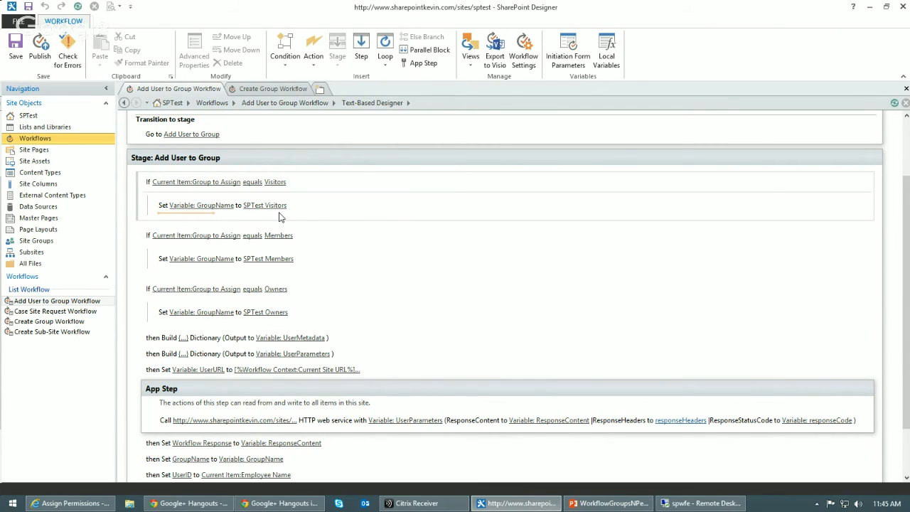
- Switch to the browser, view the site's People and Groups page, and return to the Assign Permissions list
click(69, 503)
click(879, 56)
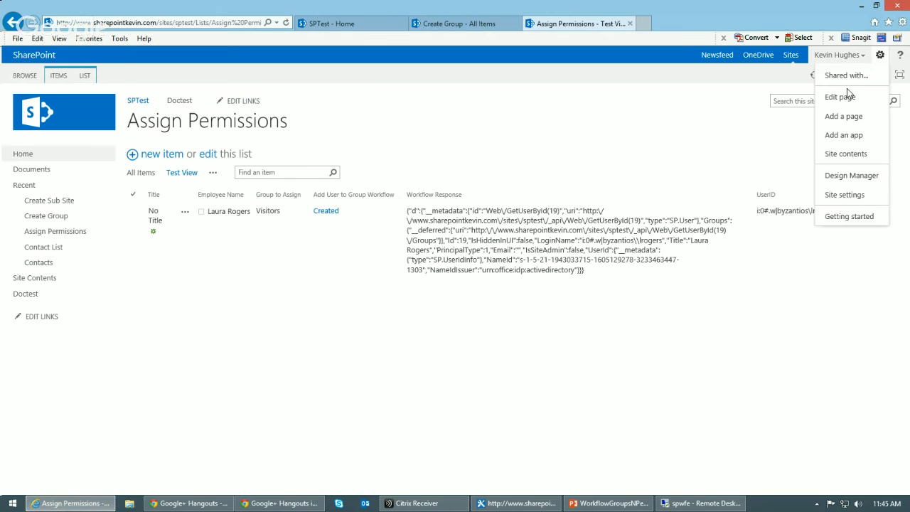
click(840, 193)
click(146, 167)
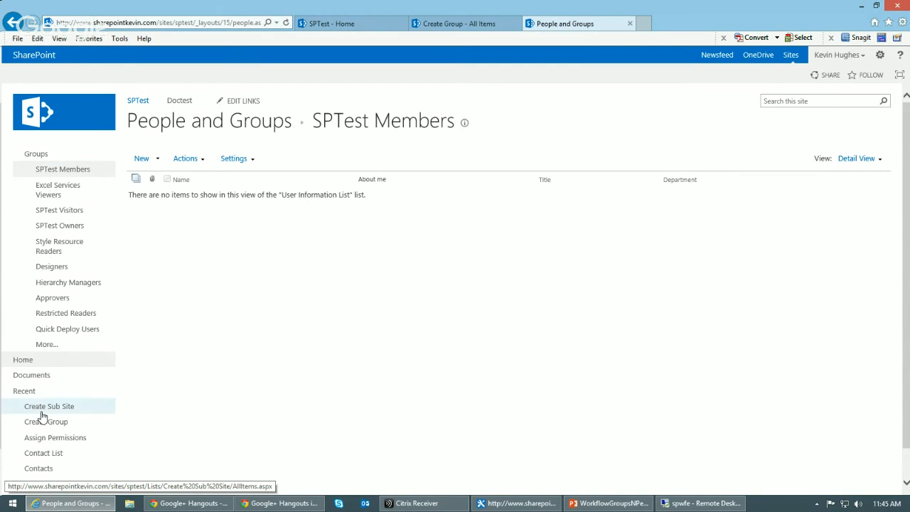
click(41, 442)
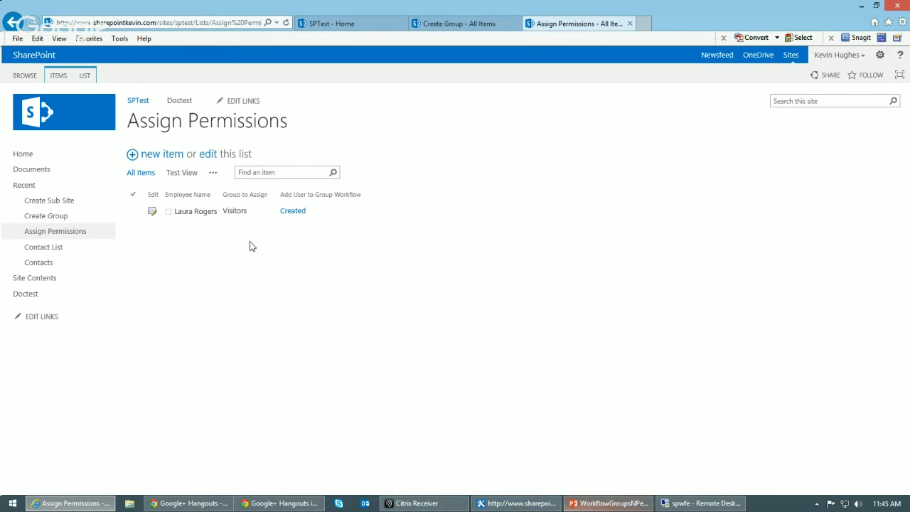
click(159, 154)
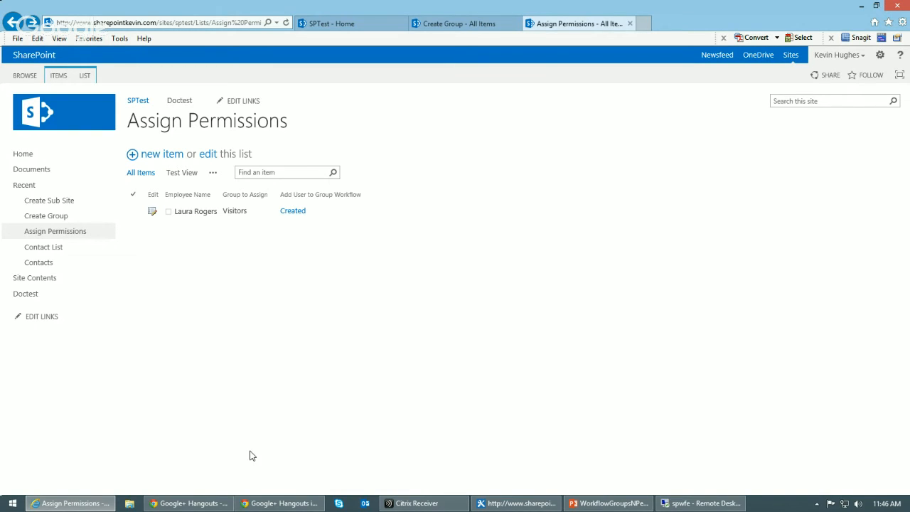
- Switch back to SharePoint Designer and inspect the dictionary output to the UserMetadata variable, closing it without changes
click(517, 503)
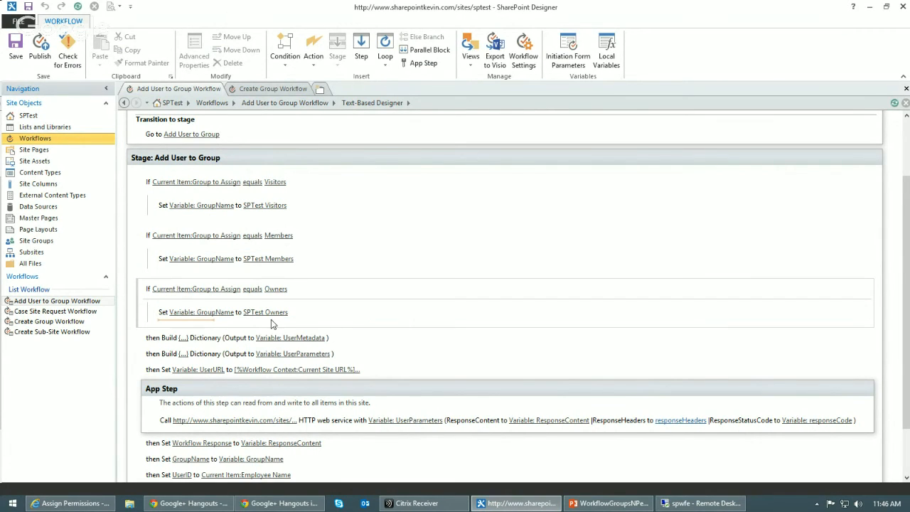
scroll(387, 310, down, 2)
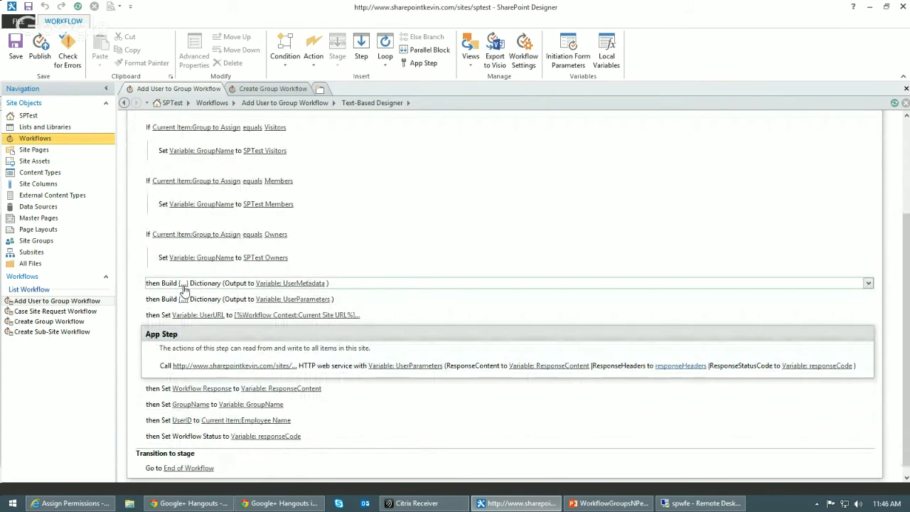
click(183, 285)
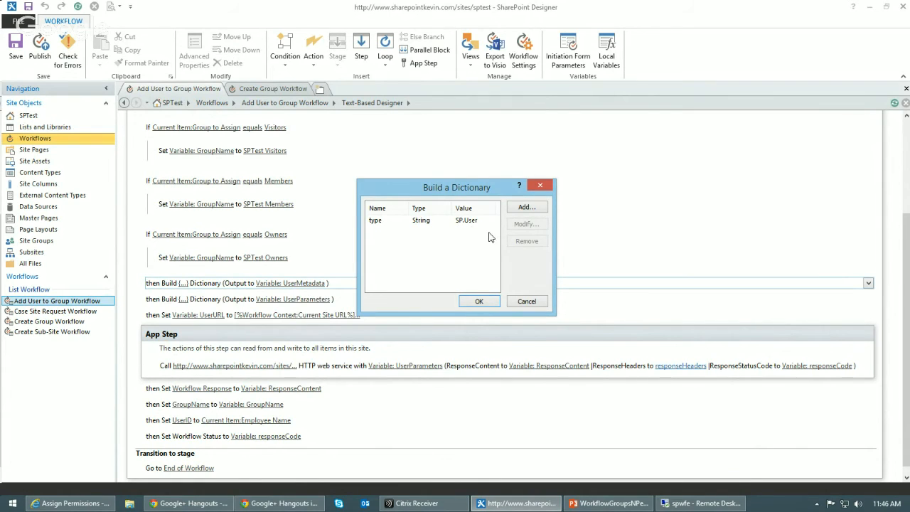
click(533, 301)
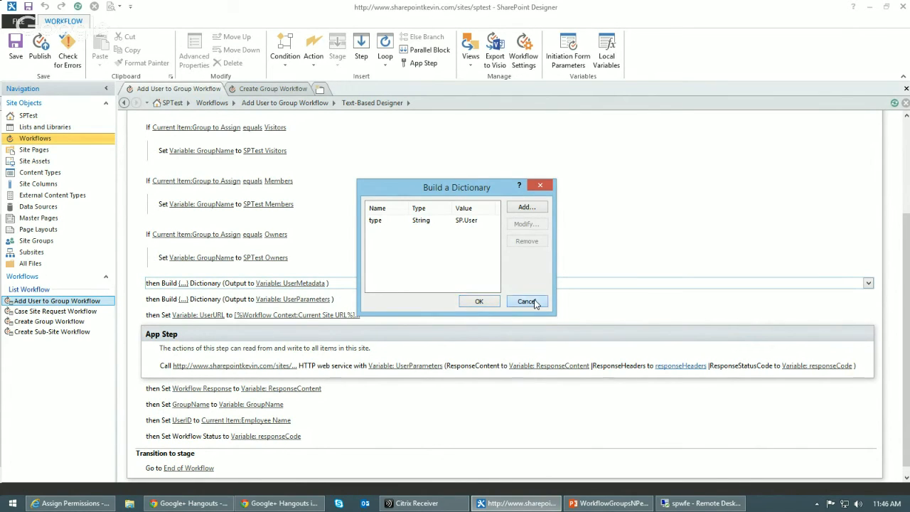
- Inspect the LoginName item's lookup in the UserParameters dictionary and its return field options, keeping Login Names, Semicolon Delimited
click(184, 299)
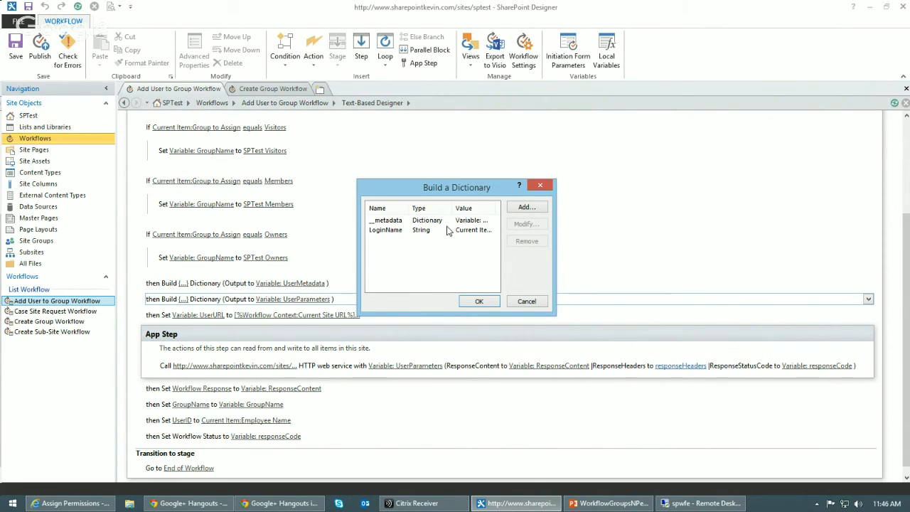
click(421, 223)
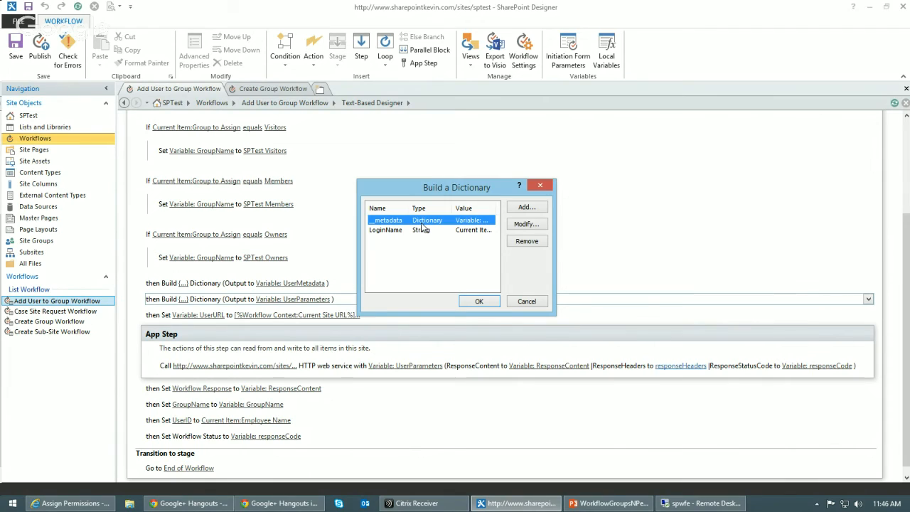
double_click(418, 231)
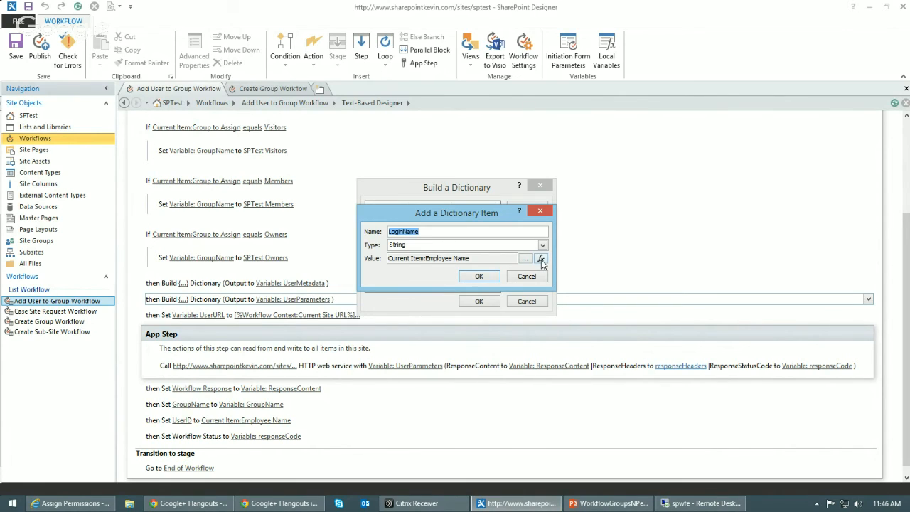
click(437, 231)
click(541, 260)
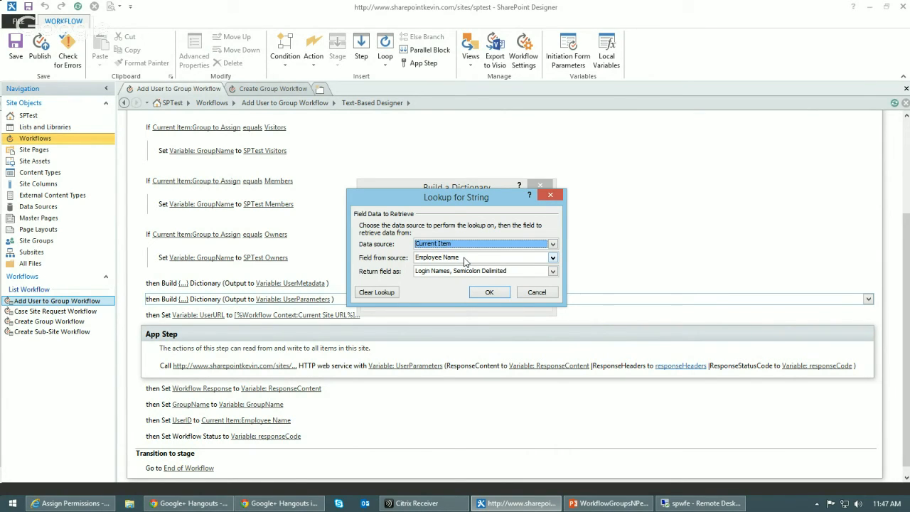
click(553, 272)
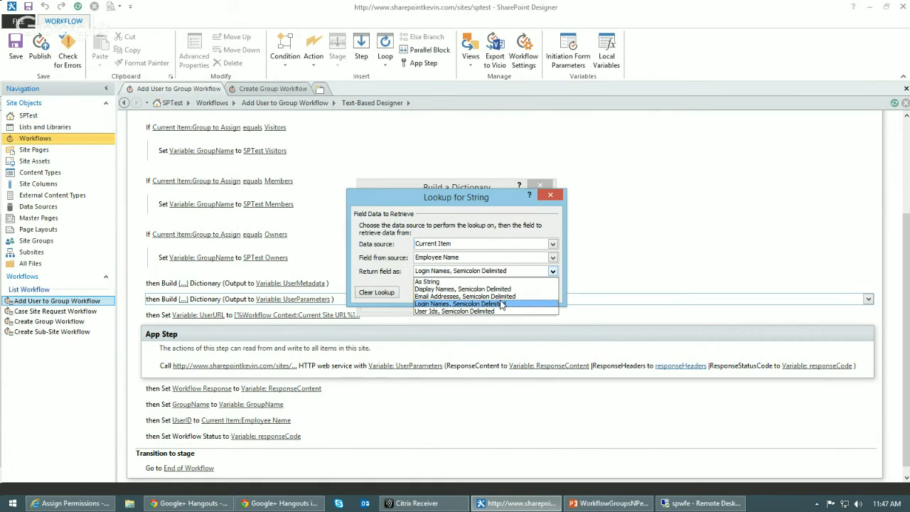
click(514, 258)
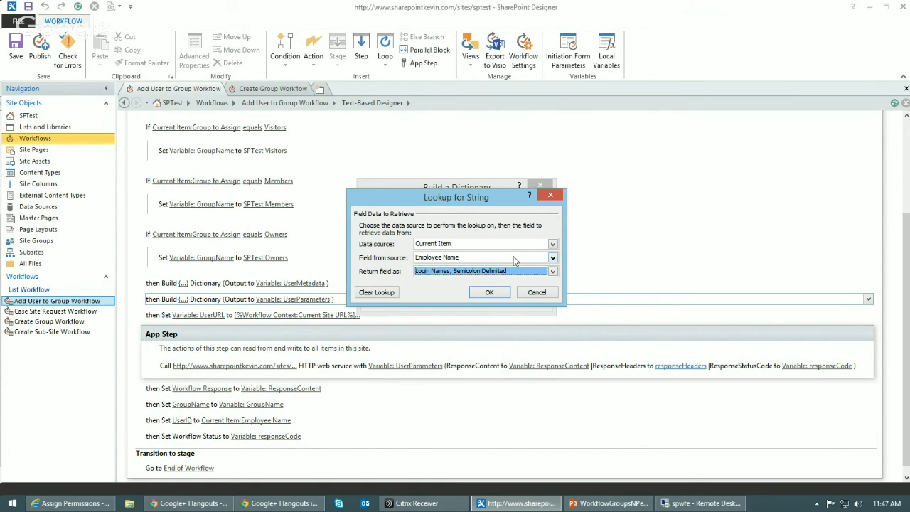
- In the browser, view the Assign Permissions list's Employee Name column settings, cancel them, and show the list's Test View
click(71, 503)
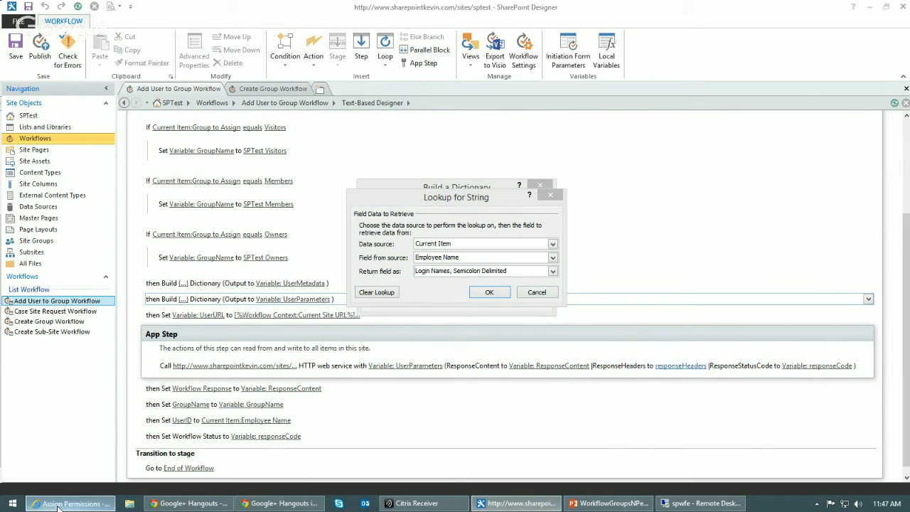
click(85, 76)
click(574, 101)
scroll(237, 325, down, 5)
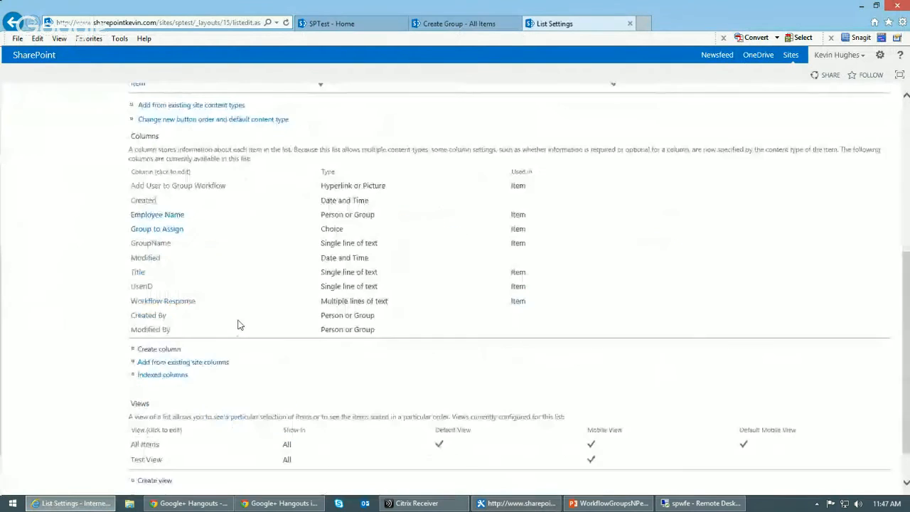
click(153, 208)
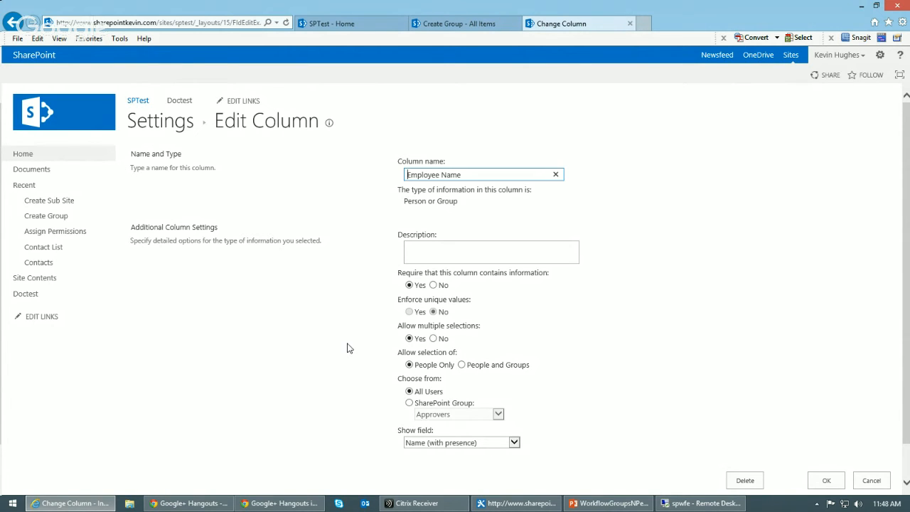
click(874, 479)
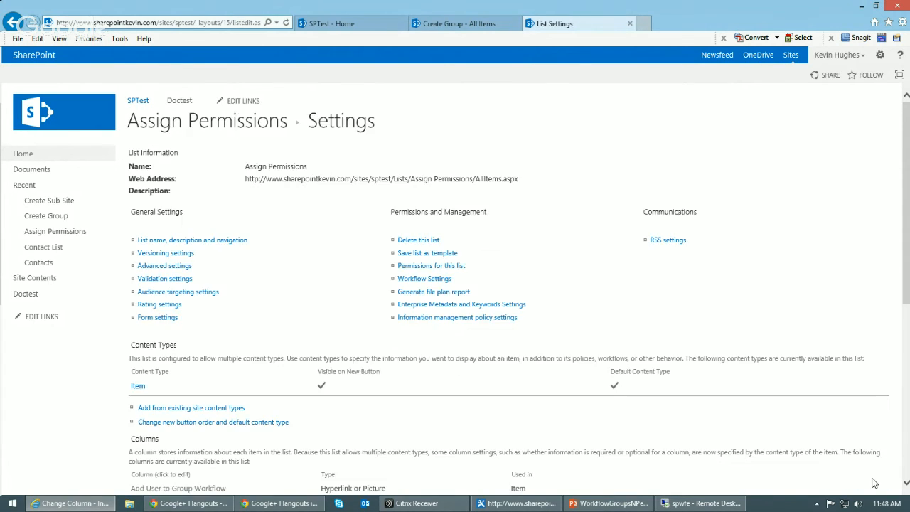
click(254, 122)
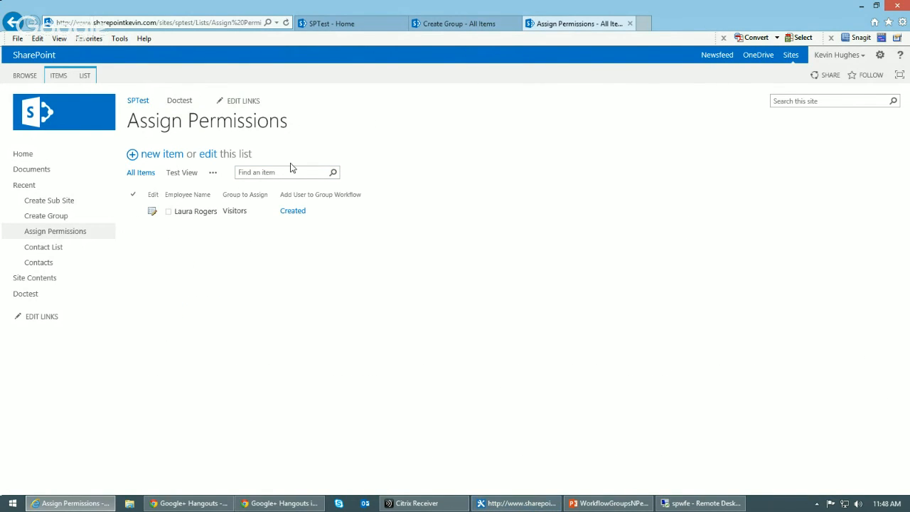
click(170, 177)
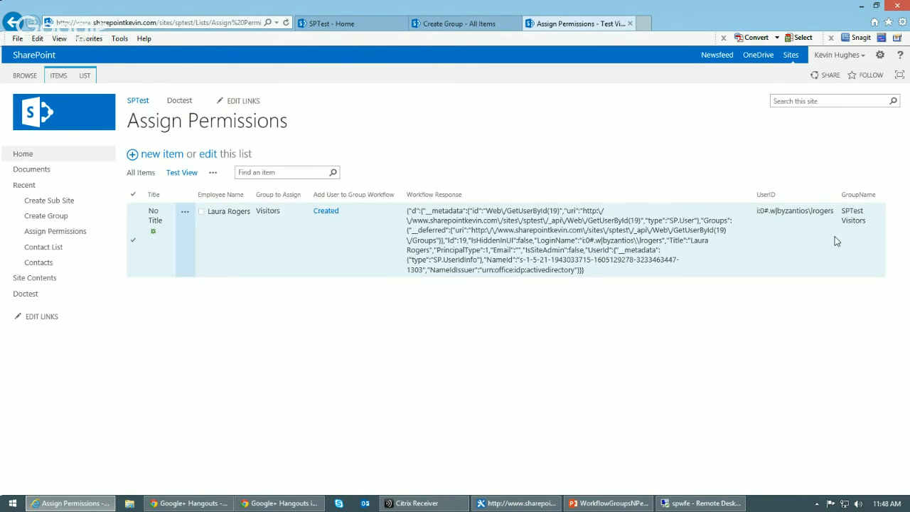
- Highlight the item's UserID value in the list, then switch to SharePoint Designer and close the open lookup and dictionary without changes
drag(756, 211, 819, 239)
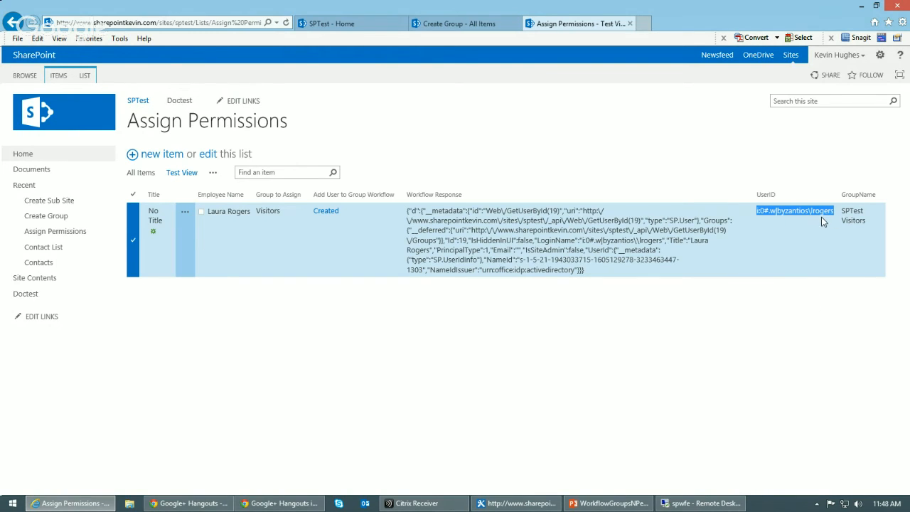
click(764, 329)
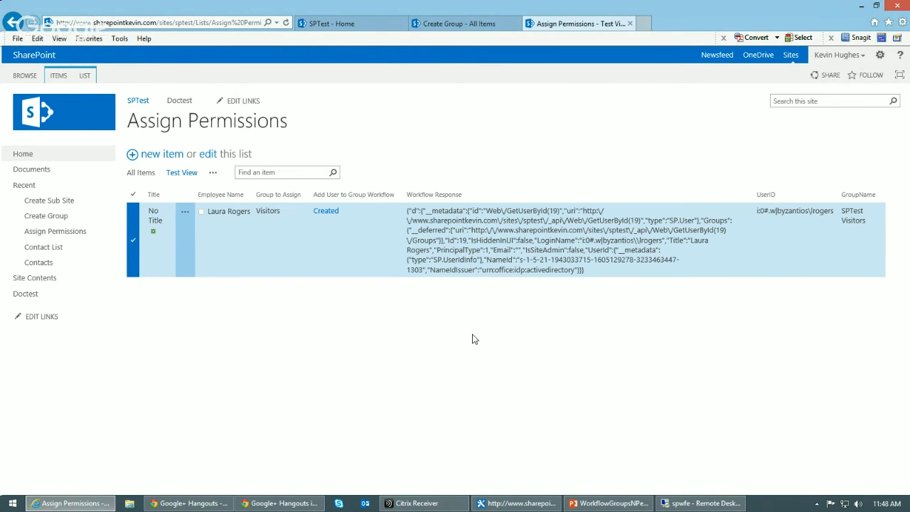
click(501, 507)
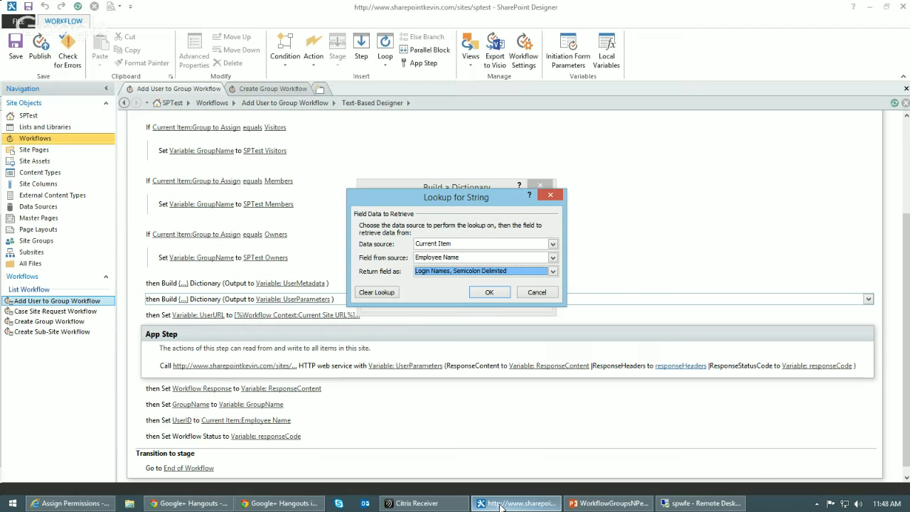
click(532, 276)
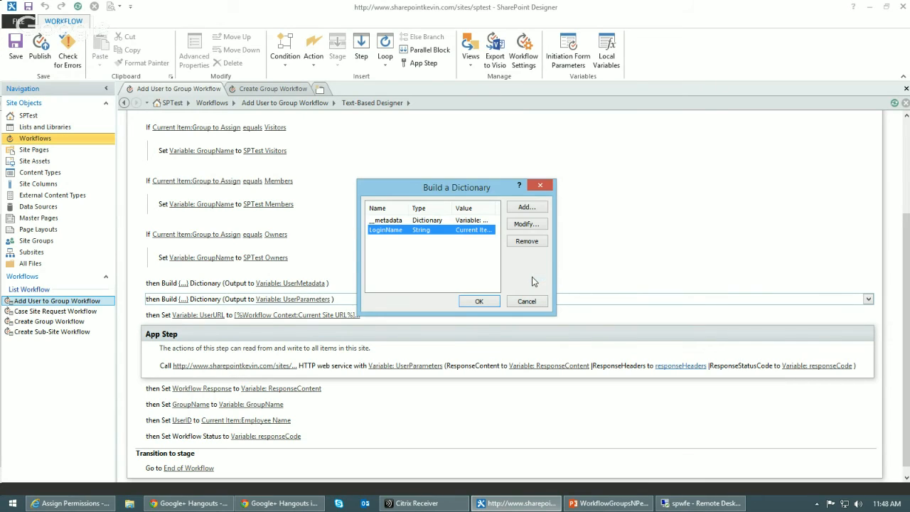
click(527, 301)
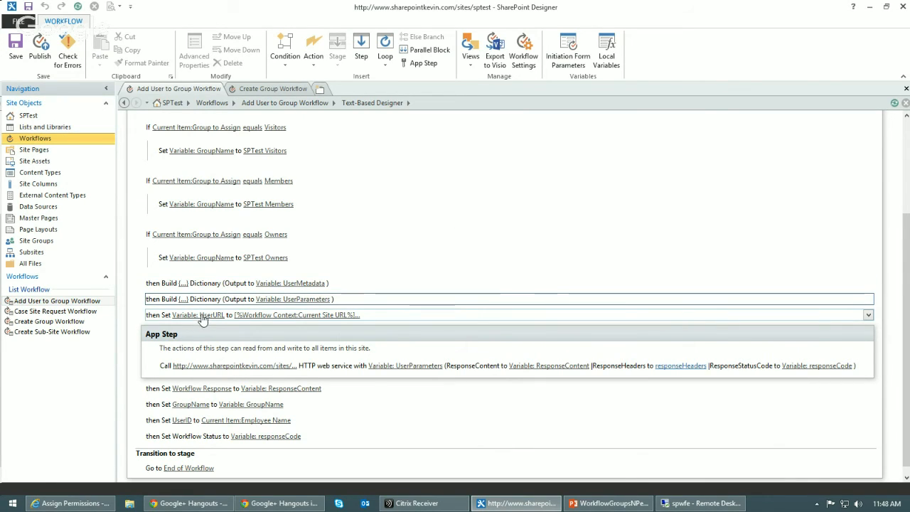
- In the UserURL variable's string, replace the fixed group name SPTest Visitors with a lookup to the GroupName workflow variable
click(298, 317)
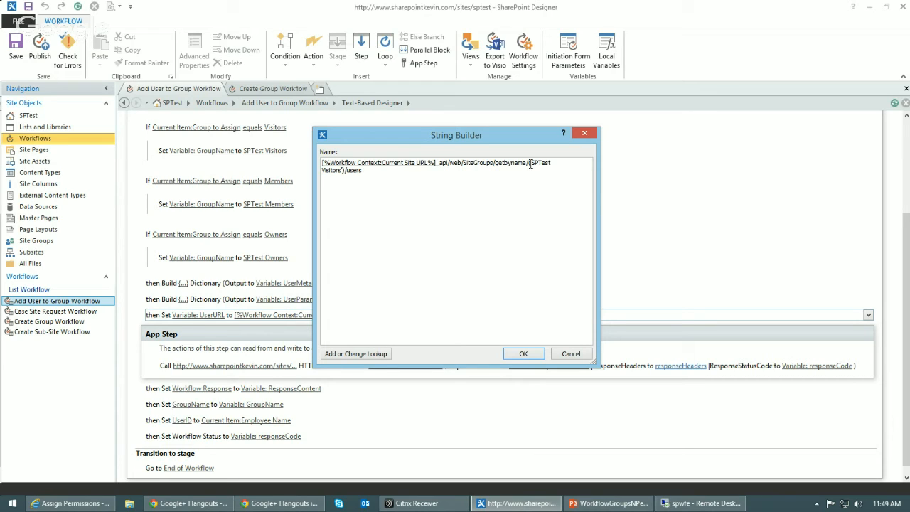
drag(530, 163, 340, 178)
key(Delete)
click(380, 354)
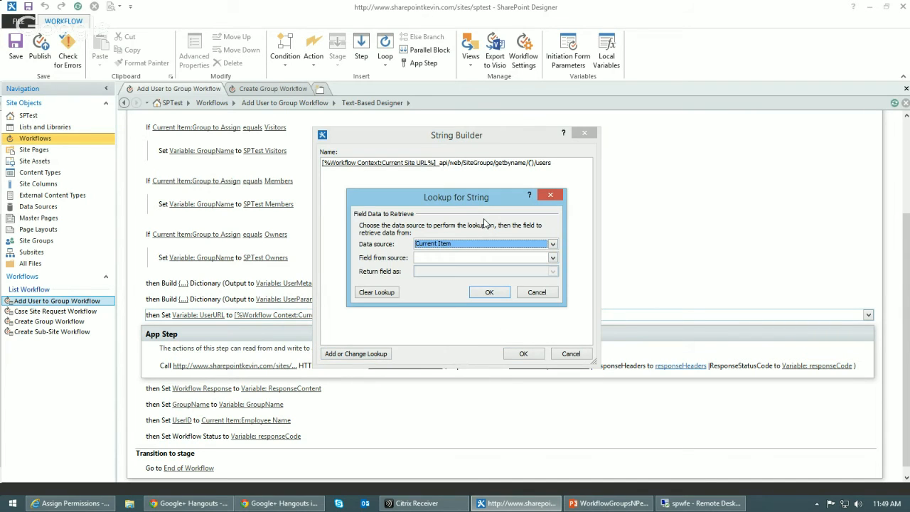
click(454, 245)
click(459, 261)
click(455, 258)
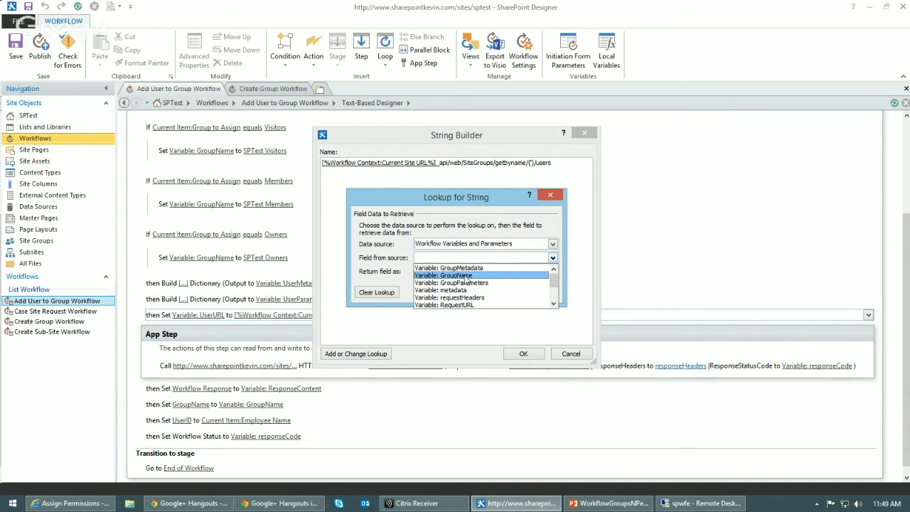
click(469, 279)
click(498, 292)
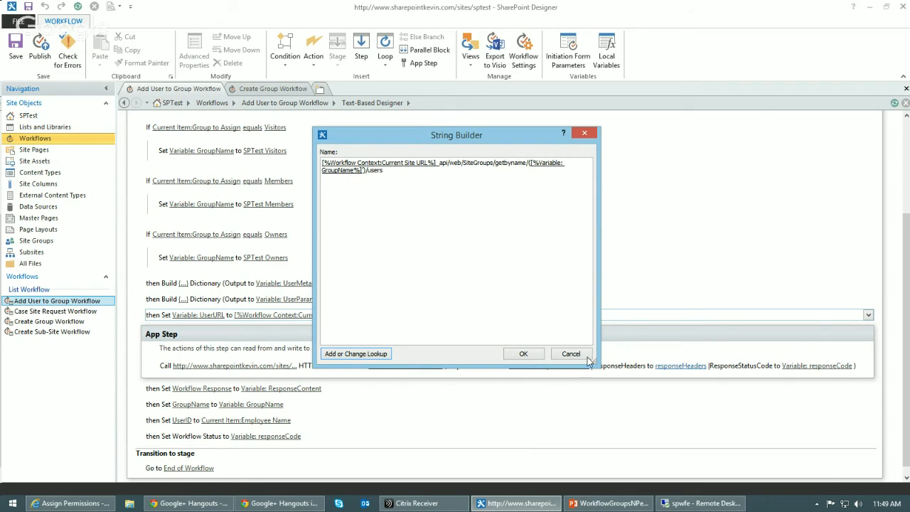
click(521, 353)
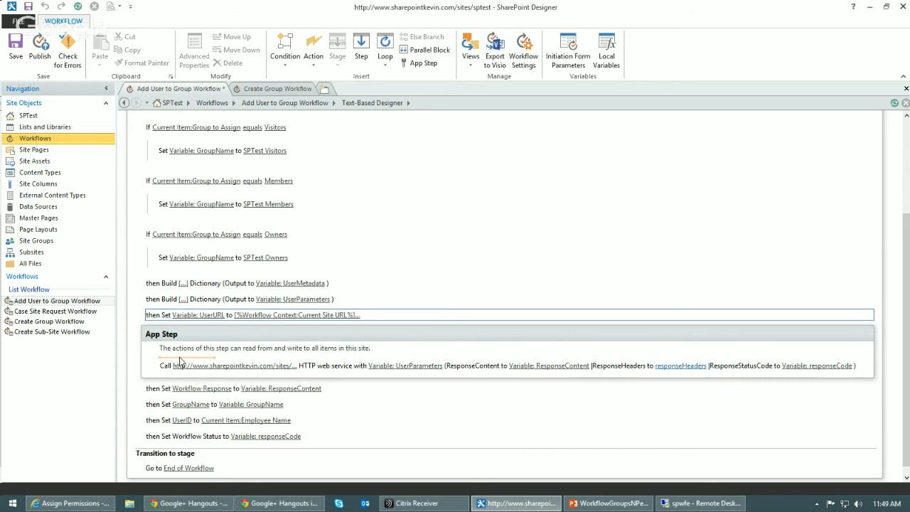
- Open the properties of the App Step's HTTP web service call, enlarge the dialog, and open its Address in the String Builder
click(862, 365)
click(818, 461)
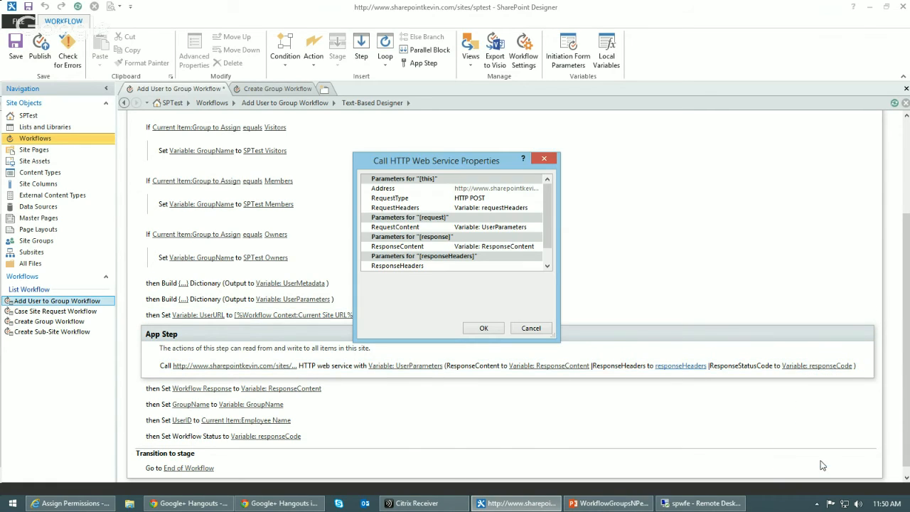
drag(558, 267, 816, 266)
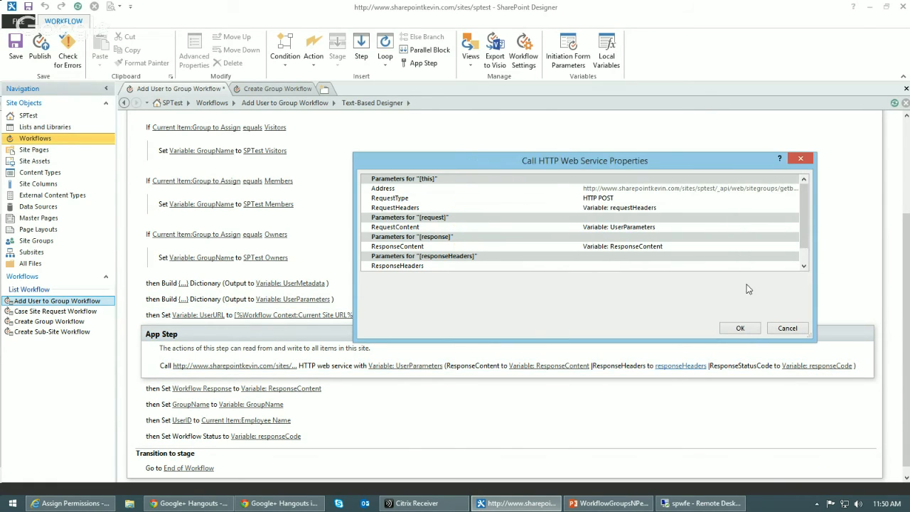
drag(587, 340, 585, 461)
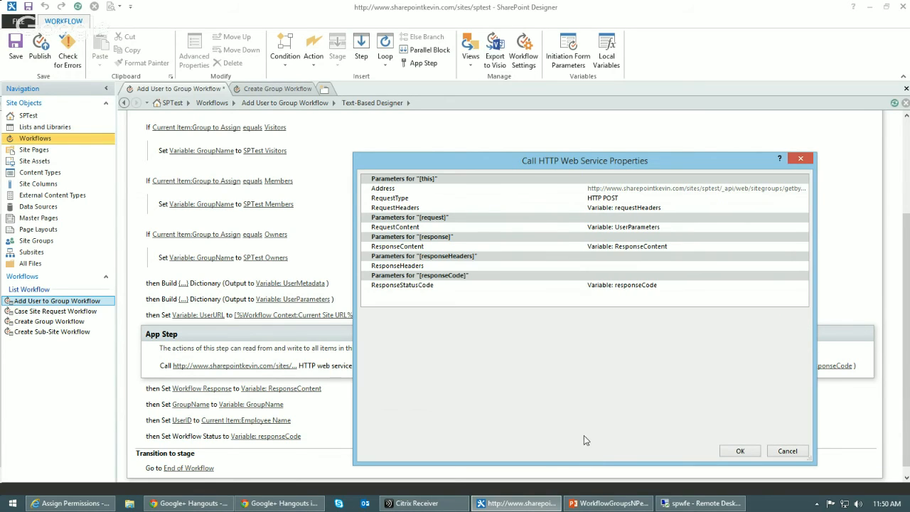
drag(615, 163, 481, 135)
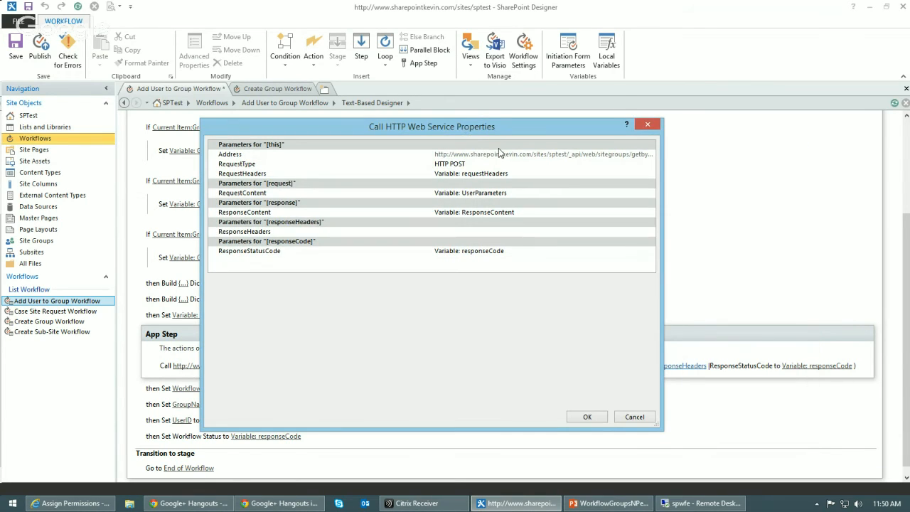
click(495, 153)
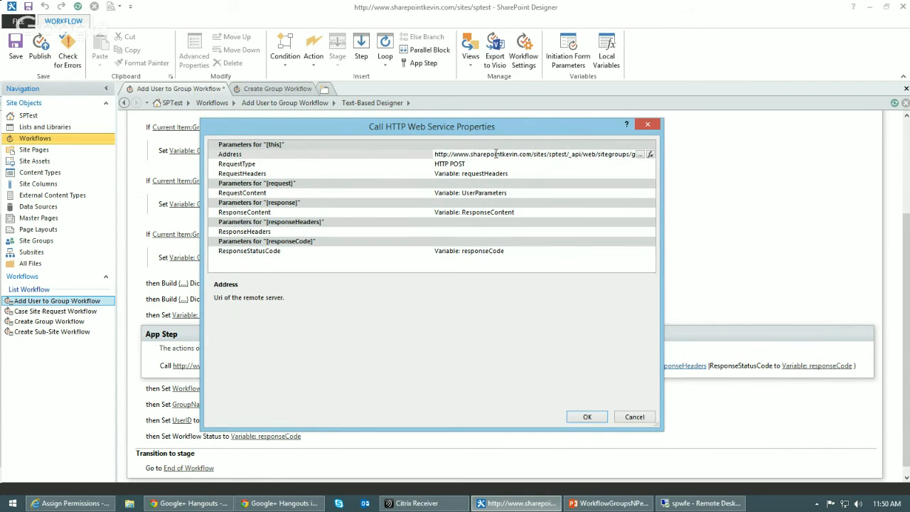
click(641, 155)
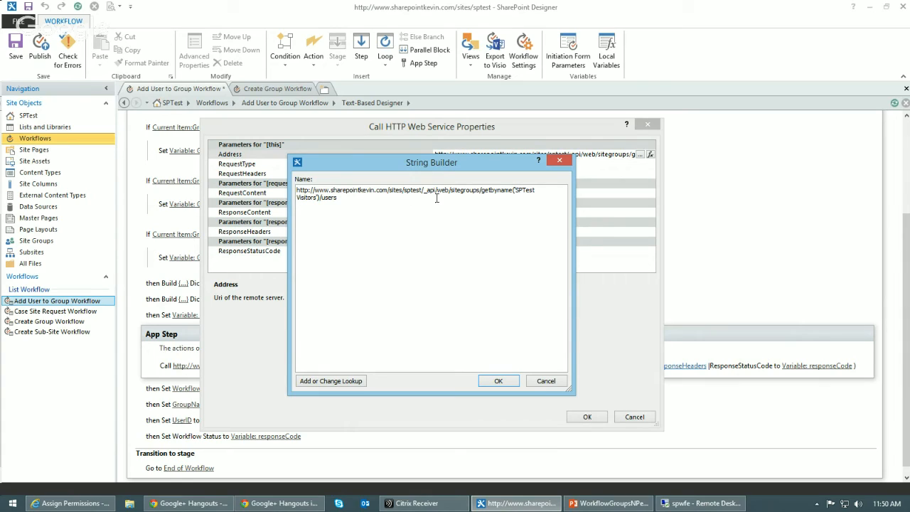
key(Delete)
key(Delete)
key(Delete)
key(Delete)
key(Delete)
key(Delete)
key(Delete)
key(Delete)
key(Delete)
key(Delete)
key(Delete)
key(Delete)
key(Delete)
key(Delete)
key(Delete)
text(')
- Replace the web service call's entire Address with a lookup to the UserURL workflow variable, returned As String, and apply the properties
drag(548, 188, 242, 202)
key(BackSpace)
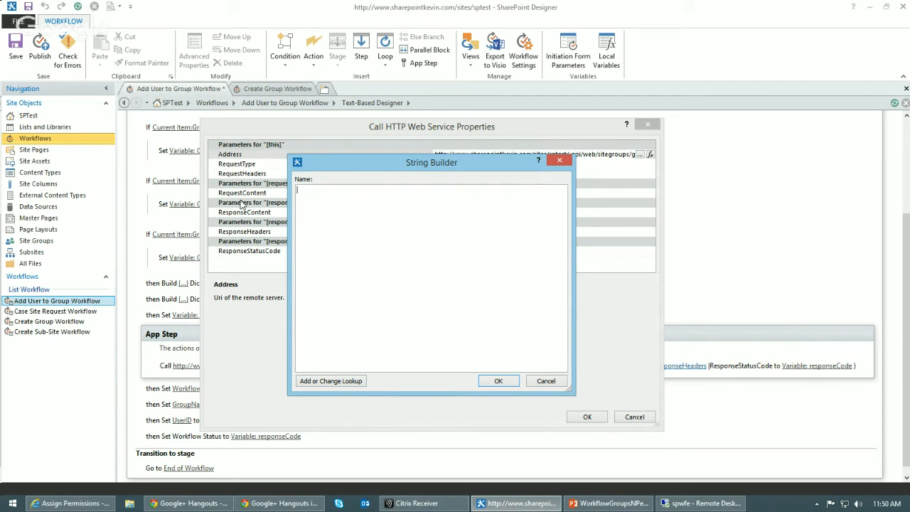
click(338, 382)
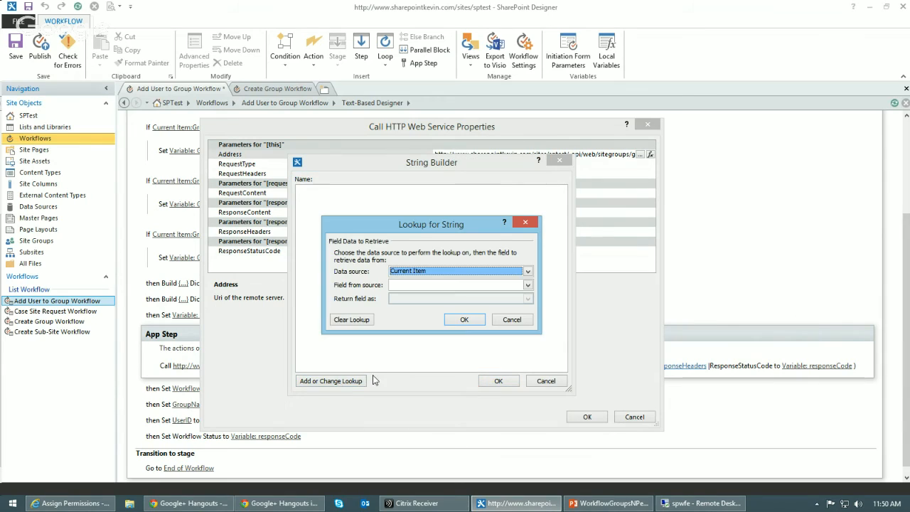
click(455, 272)
click(447, 285)
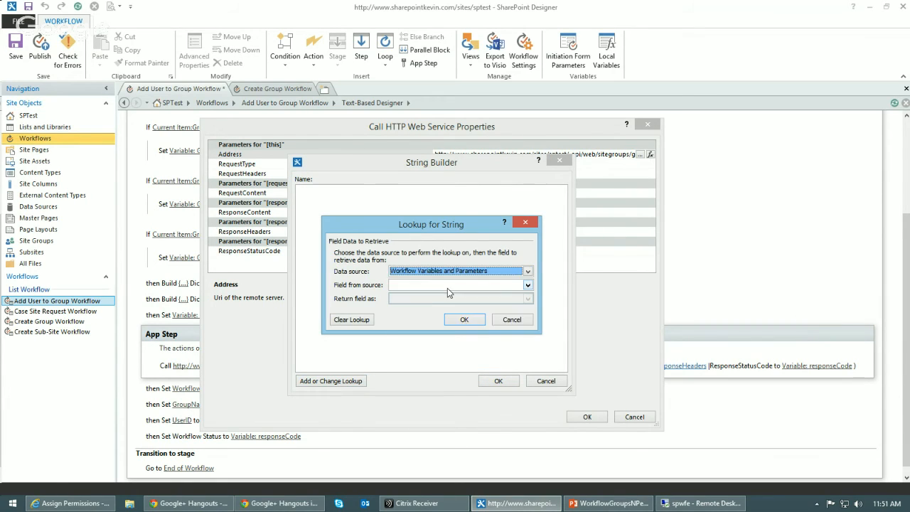
click(448, 287)
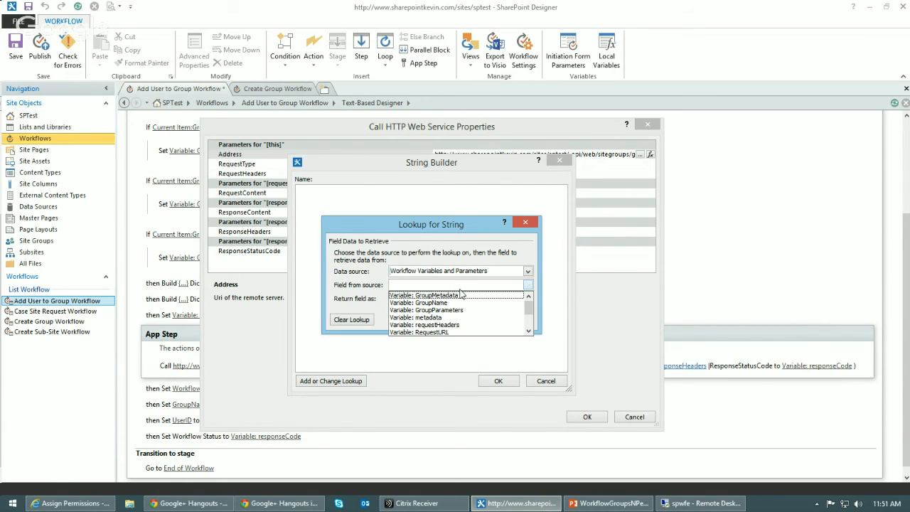
scroll(455, 327, down, 2)
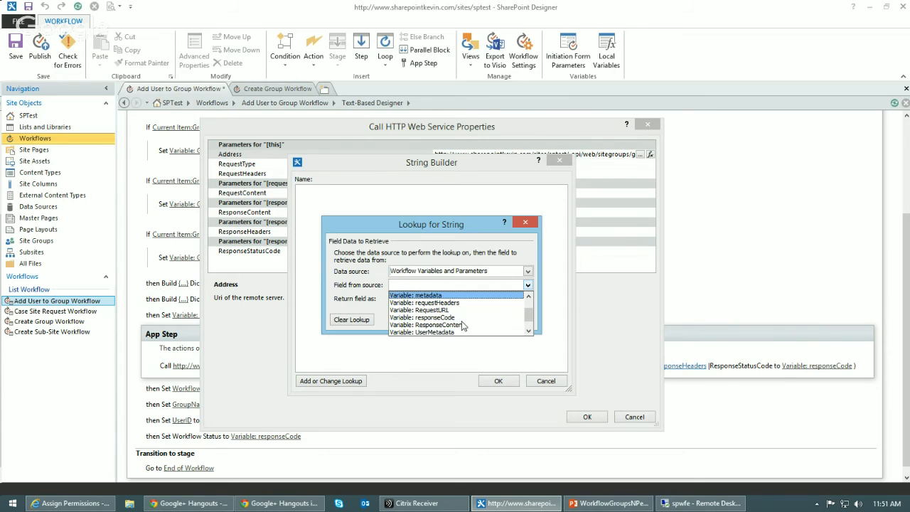
click(443, 332)
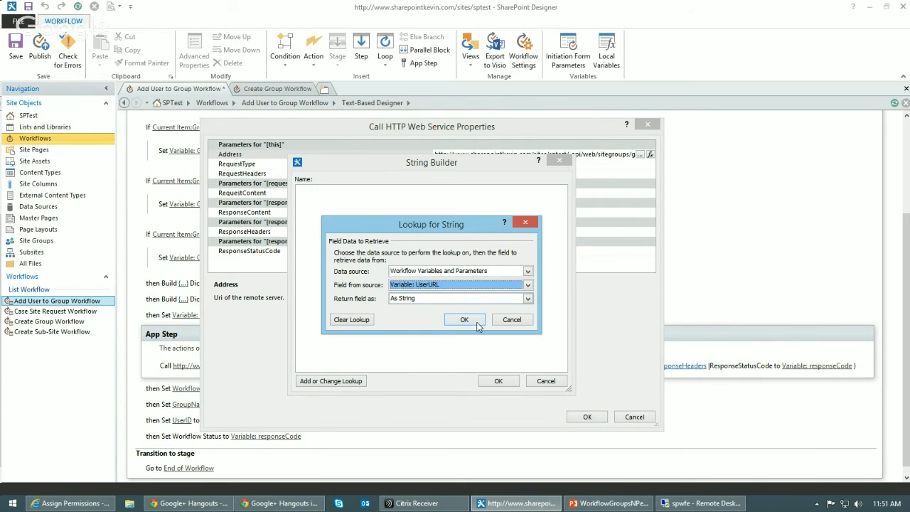
click(476, 320)
click(495, 381)
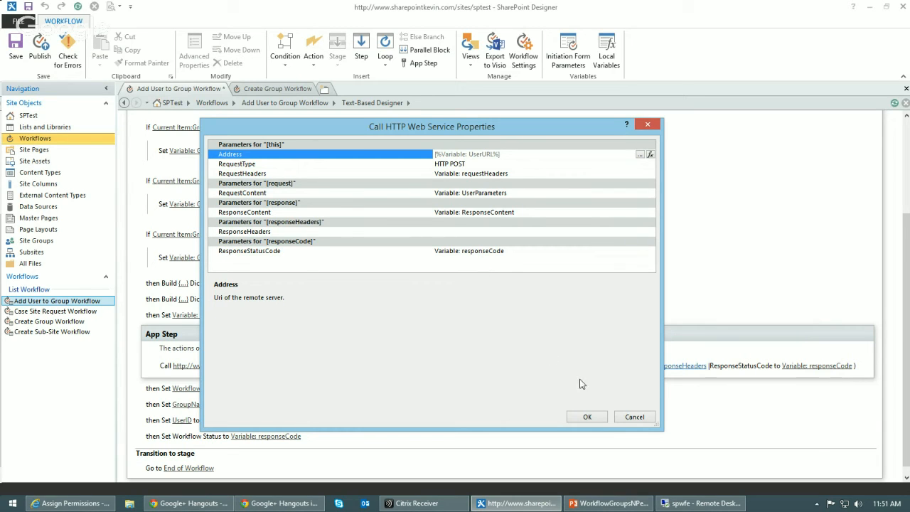
click(585, 418)
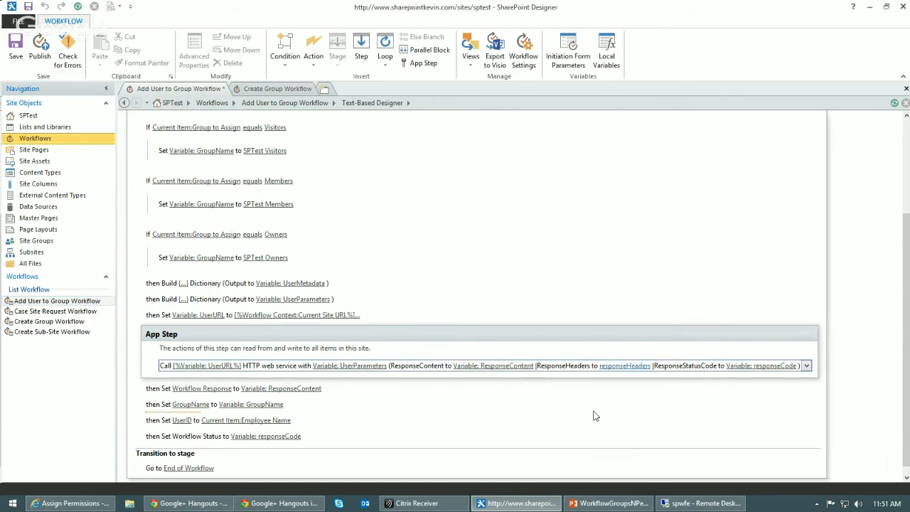
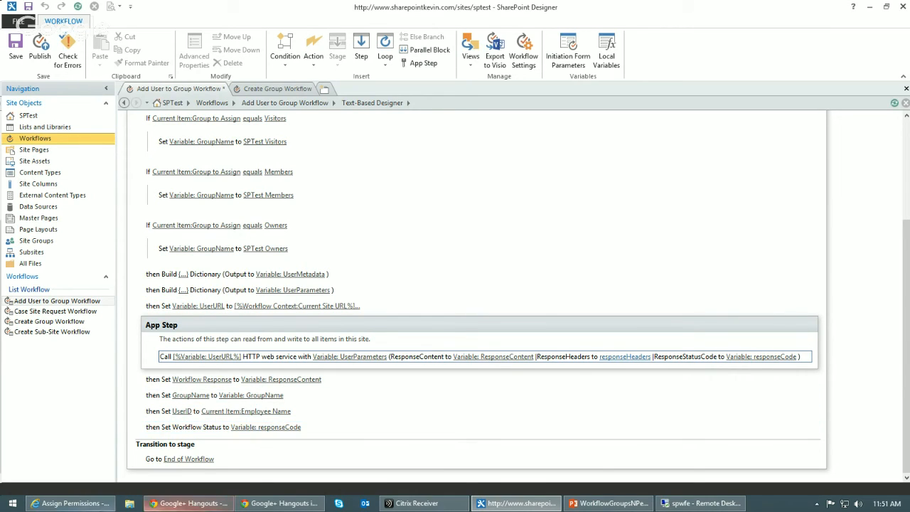
- In the browser, show the Assign Permissions list's All Items view and save a new item with an employee's name and the Members group
click(86, 505)
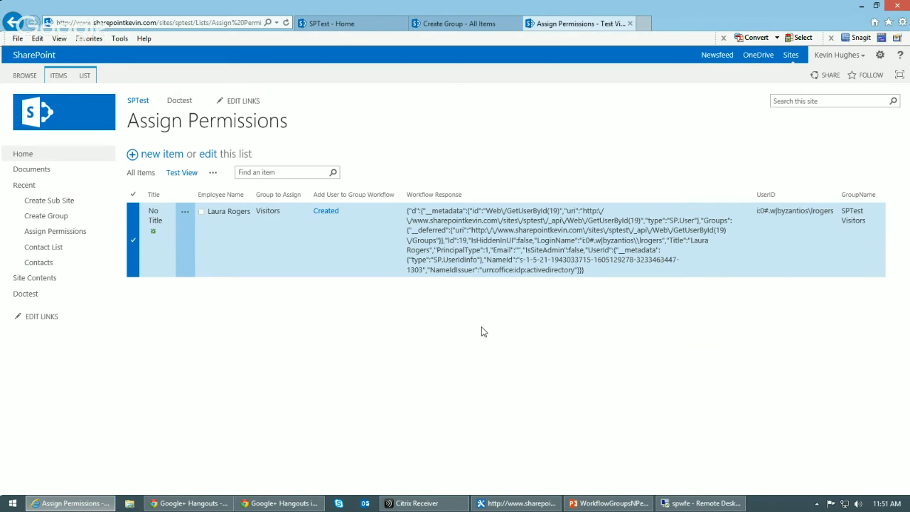
click(143, 172)
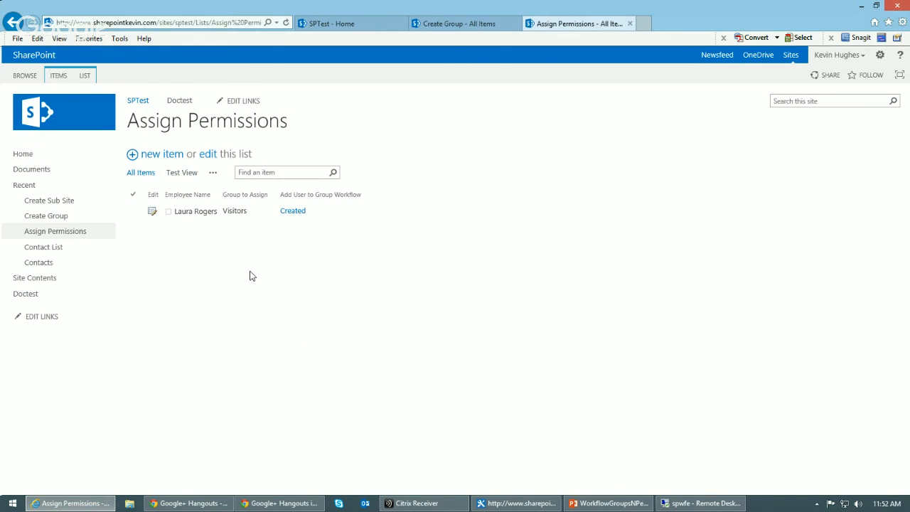
click(147, 157)
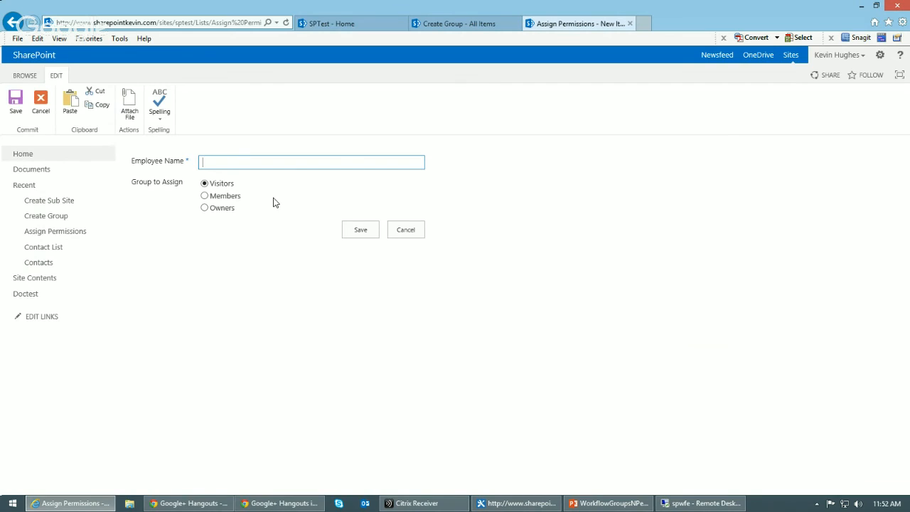
text(ryan)
click(233, 193)
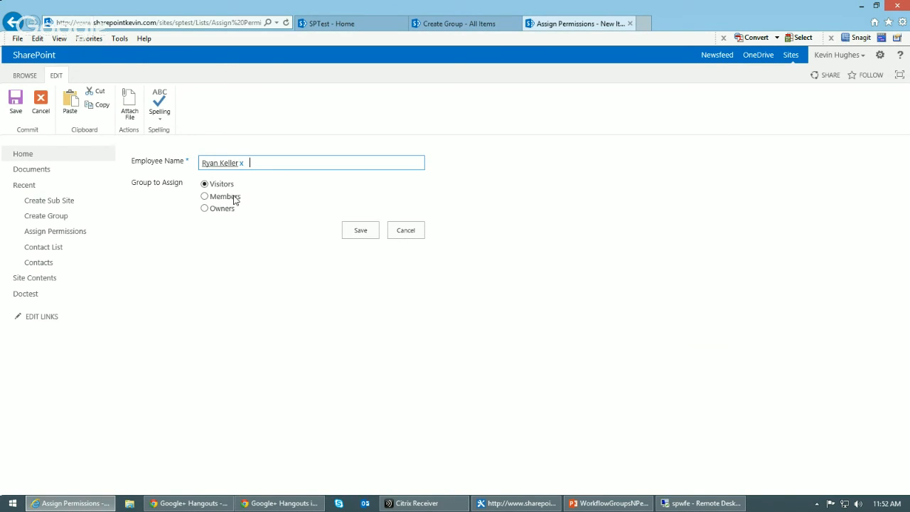
click(204, 197)
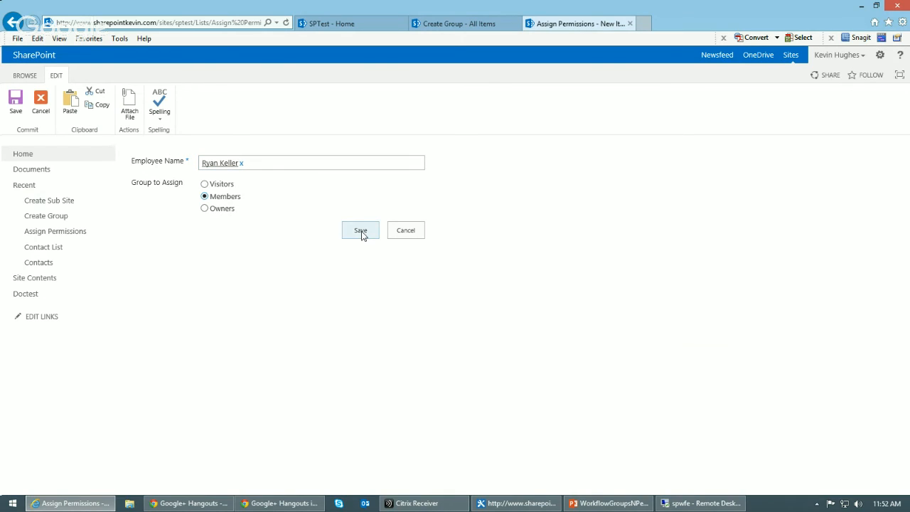
click(358, 232)
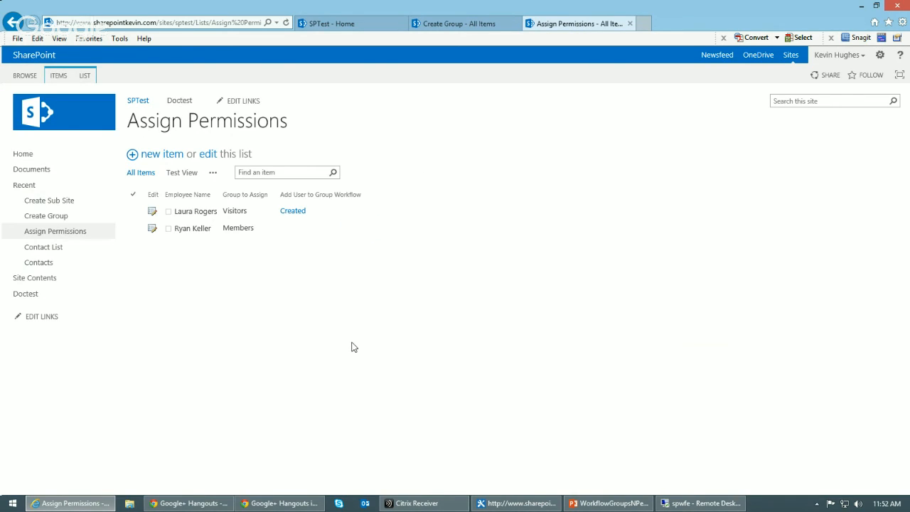
- Refresh the list, then check the membership of the SPTest Members and SPTest Visitors groups under the site's People and Groups
click(285, 23)
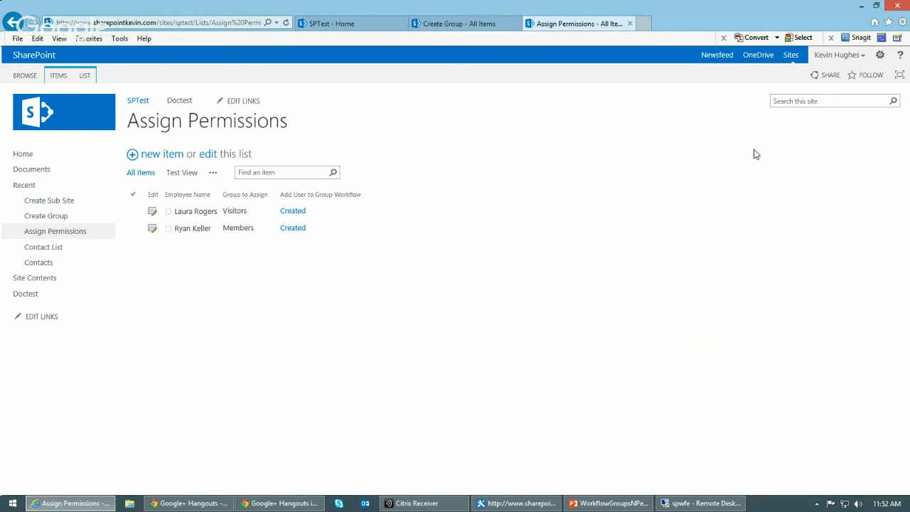
click(880, 55)
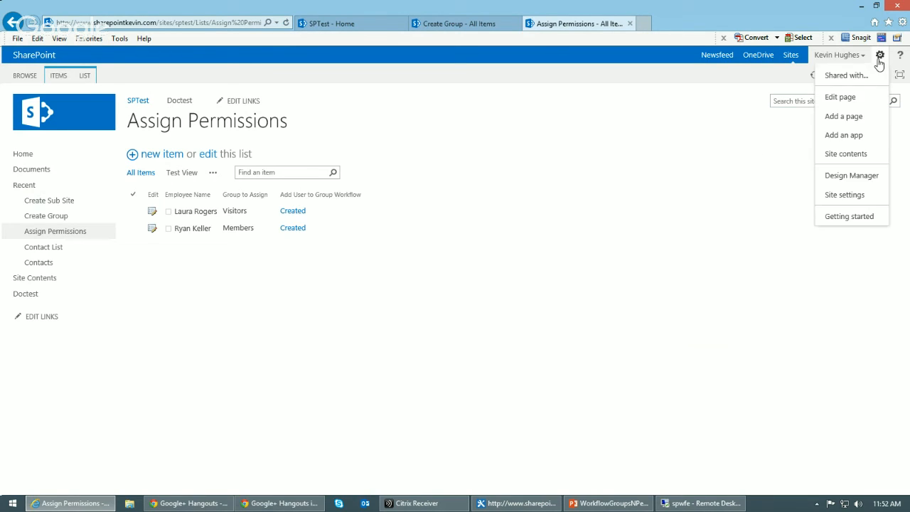
click(843, 192)
click(174, 167)
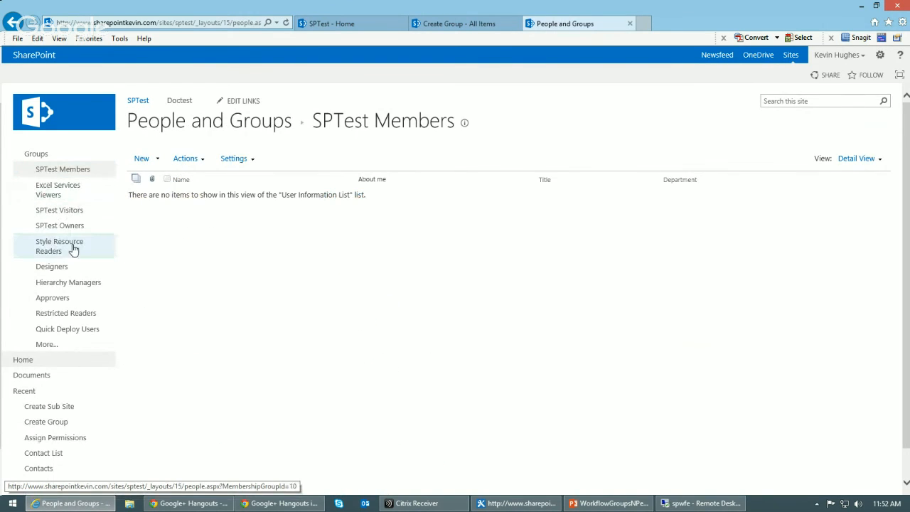
click(61, 210)
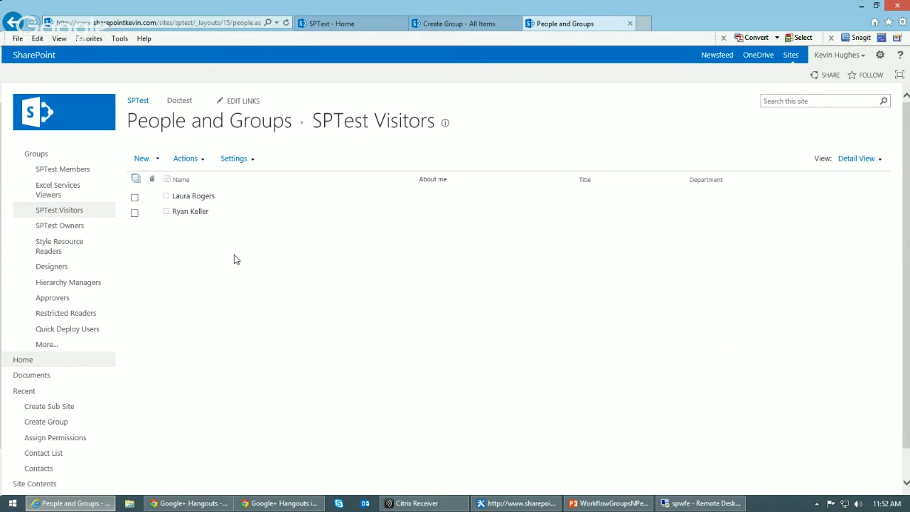
- Return the browser to Site Settings, then switch to the spwfe Remote Desktop session showing SharePoint Designer and maximize its window
key(alt+Left)
key(alt+Left)
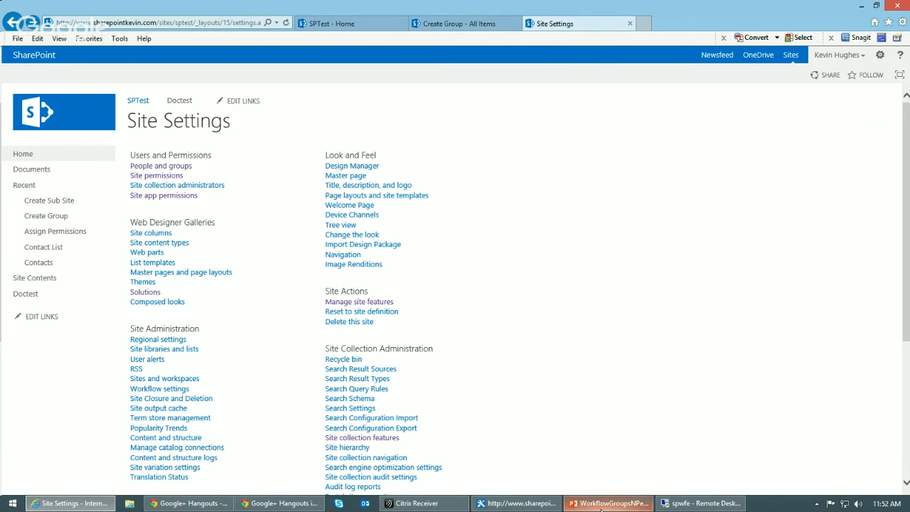
mouse_move(545, 507)
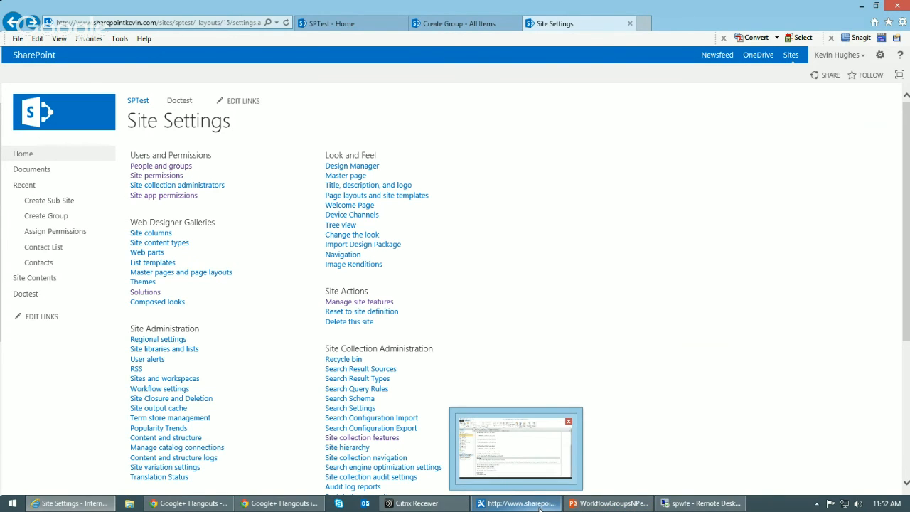
click(686, 504)
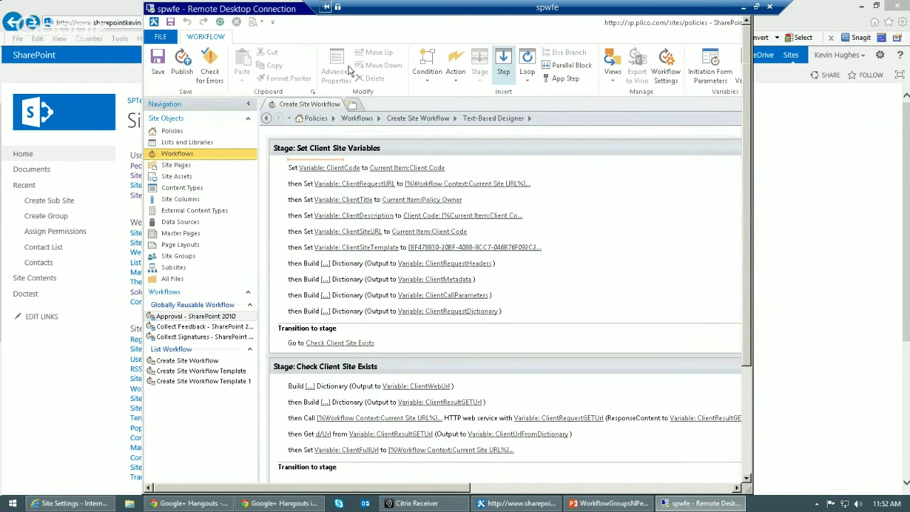
double_click(273, 9)
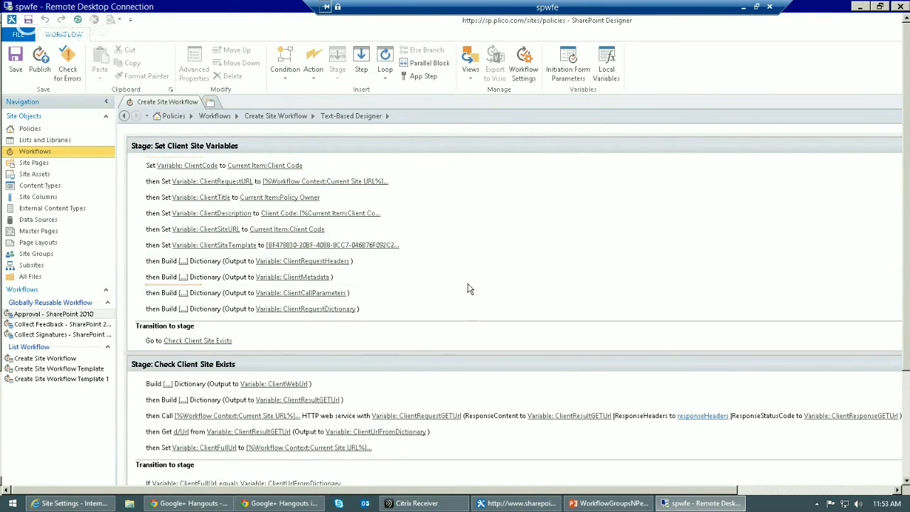
- Inspect the full value assigned to the ClientSiteTemplate variable in the String Builder and close it without changes
scroll(418, 283, down, 1)
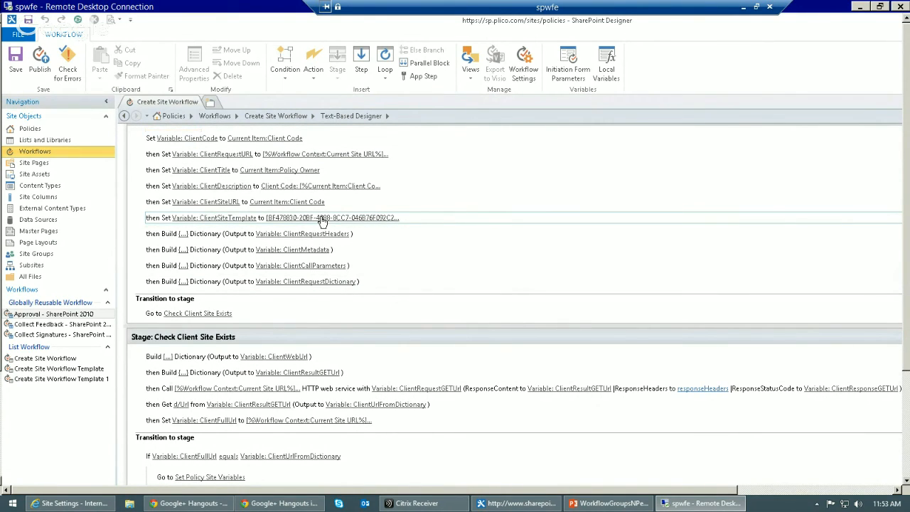
click(381, 219)
click(411, 218)
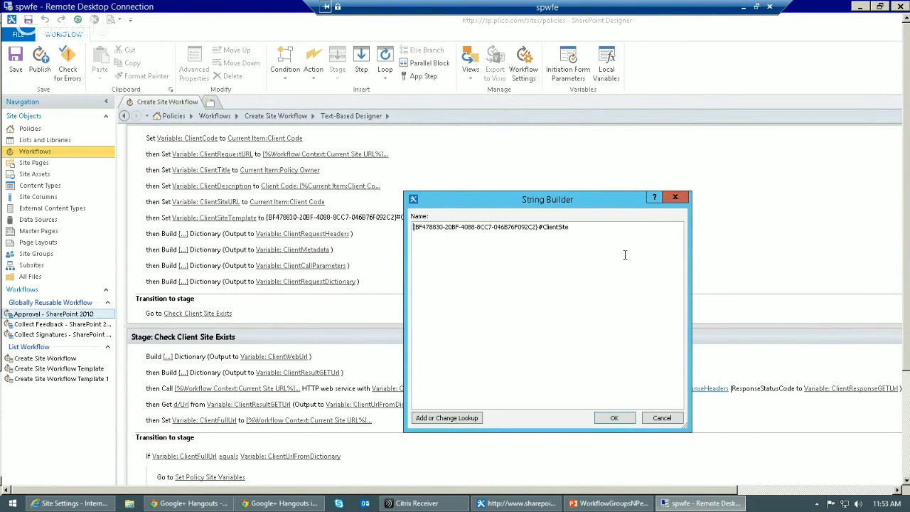
click(661, 418)
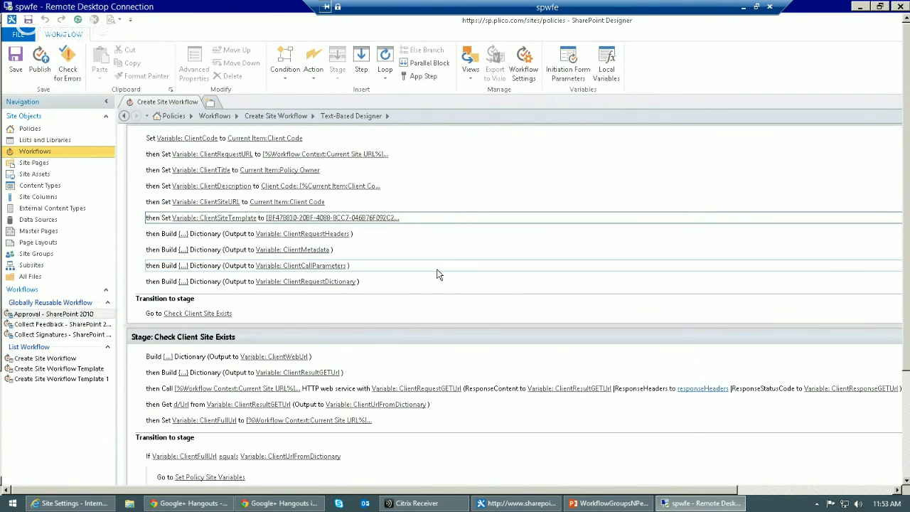
- Examine the properties of the HTTP web service call in the Check Client Site Exists stage and close them without changes
scroll(438, 274, down, 3)
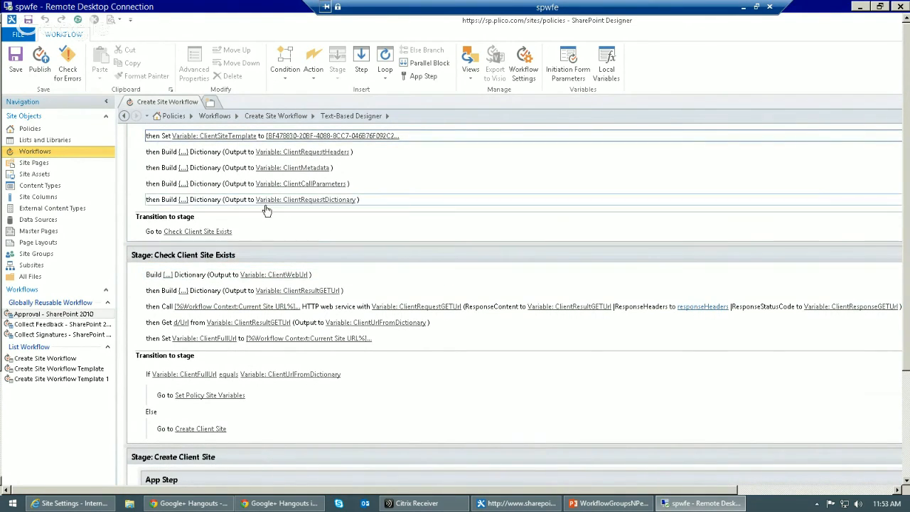
scroll(375, 239, down, 2)
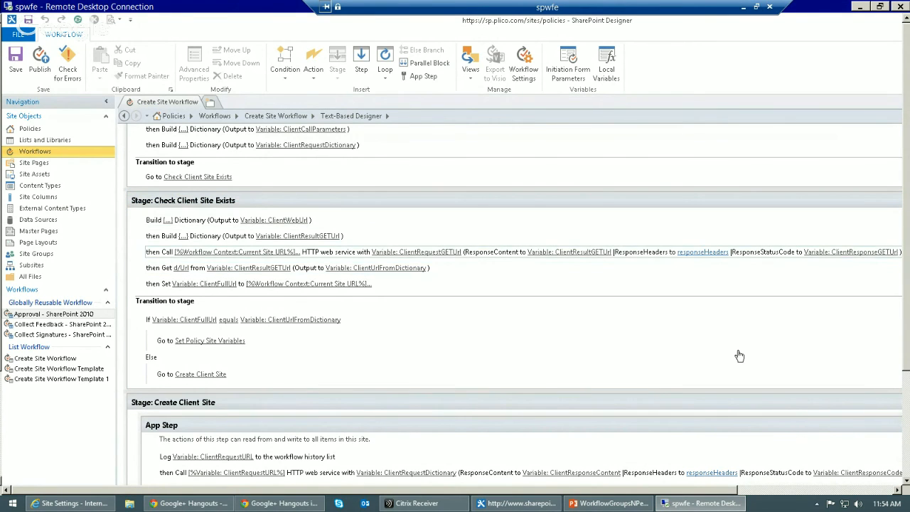
drag(707, 489, 788, 491)
click(811, 253)
click(767, 347)
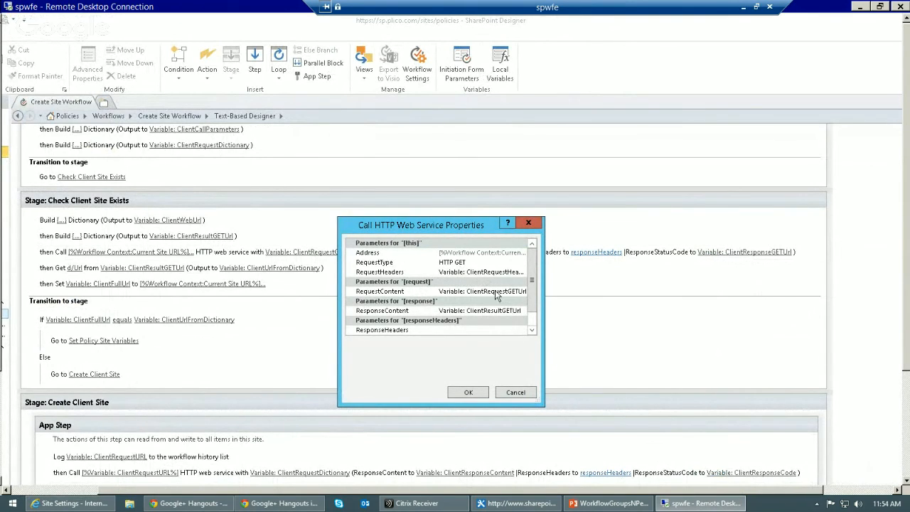
drag(542, 404, 638, 460)
drag(630, 280, 637, 312)
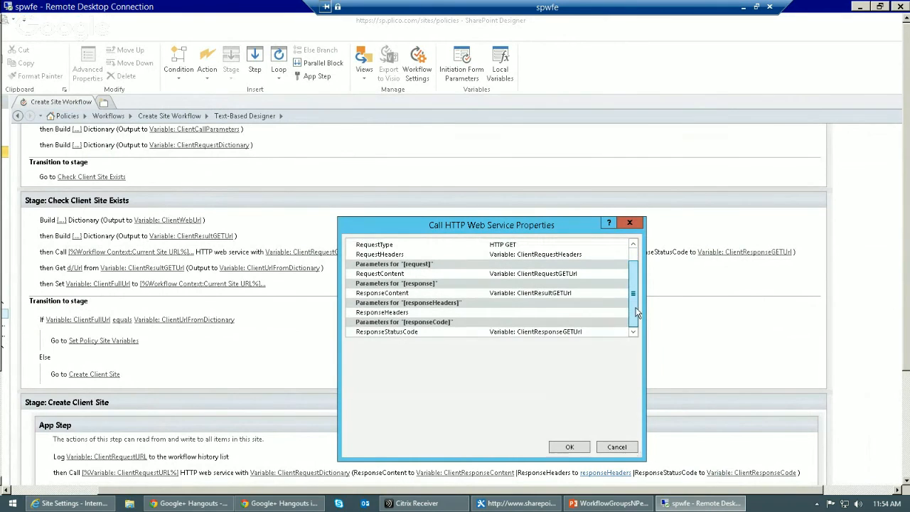
click(618, 448)
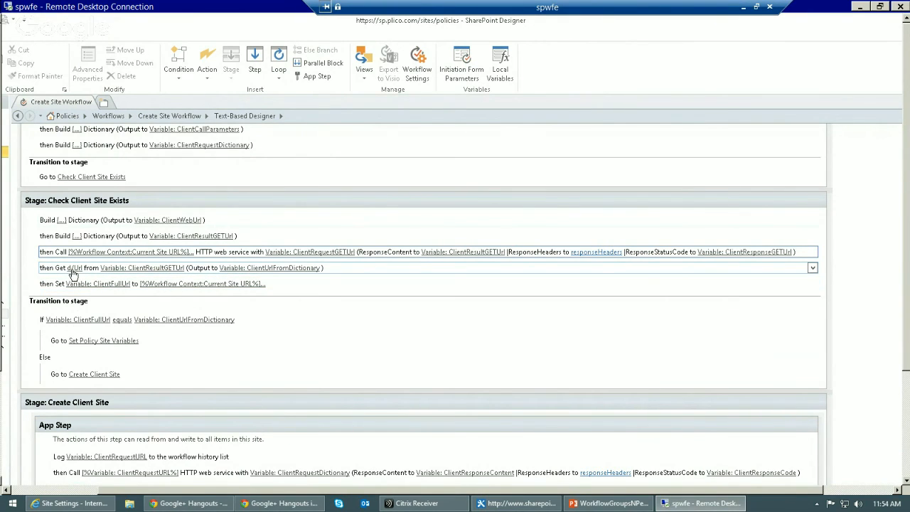
- Review the rest of Create Site Workflow, from the Check Client Site Exists transition through the Create Policy Site stage
click(129, 306)
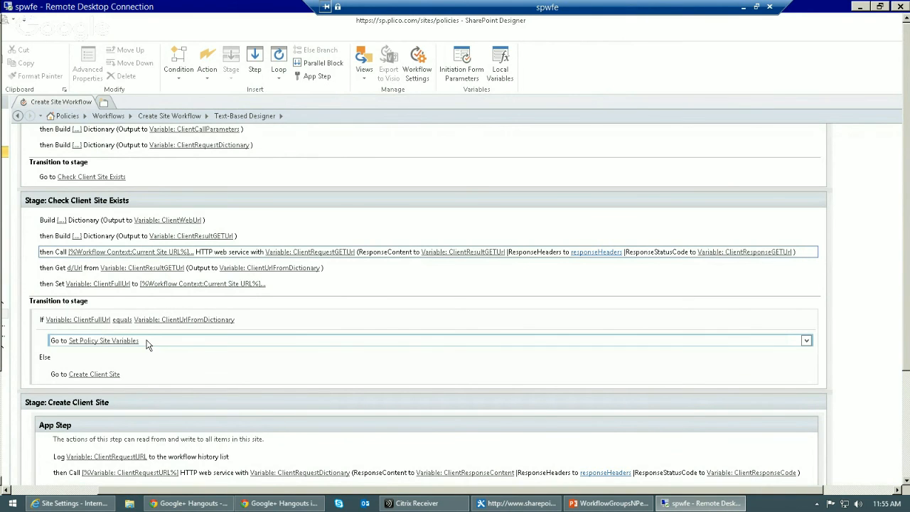
scroll(147, 344, down, 8)
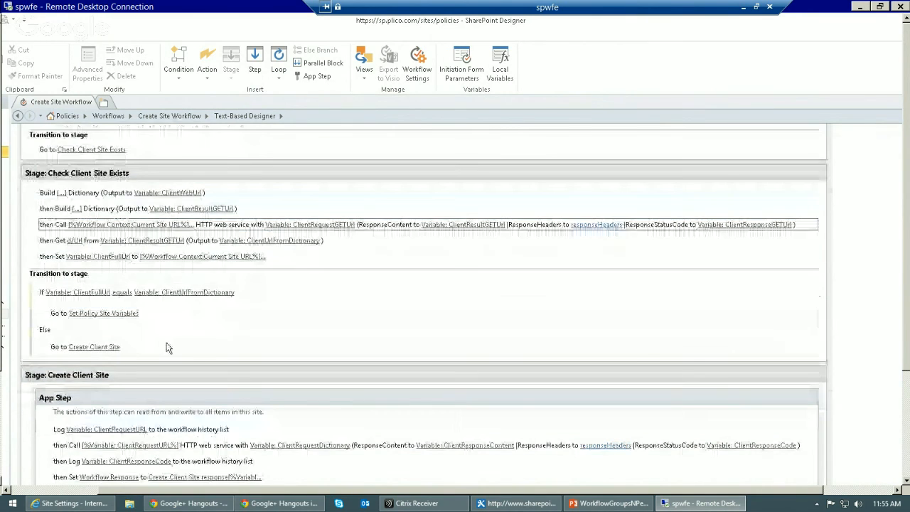
scroll(190, 347, down, 3)
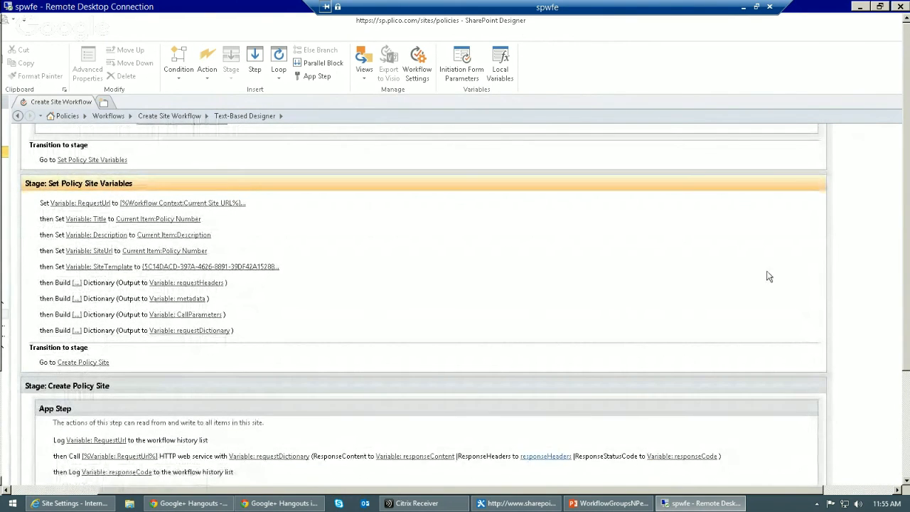
click(907, 481)
click(906, 482)
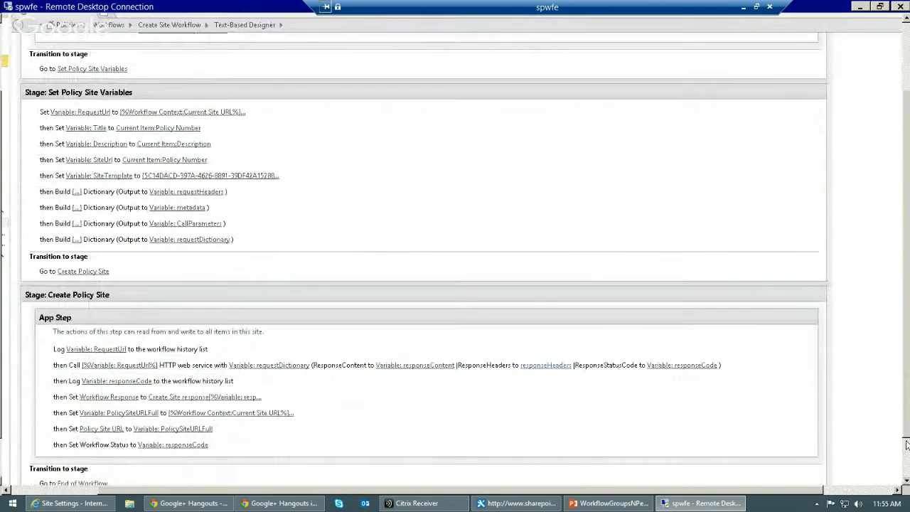
click(906, 482)
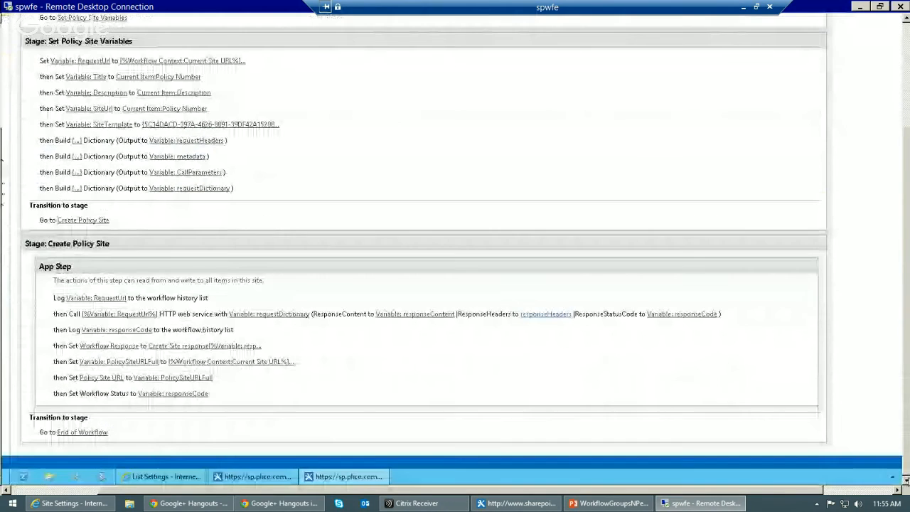
- Switch to the Case Site Request Workflow window and review its stages from Set Variables through Set Adjusters Permissions
click(276, 475)
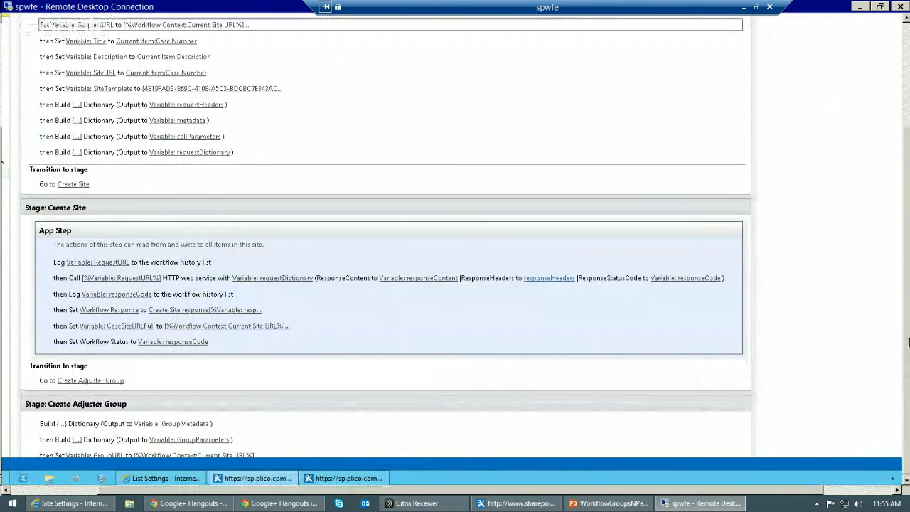
click(906, 354)
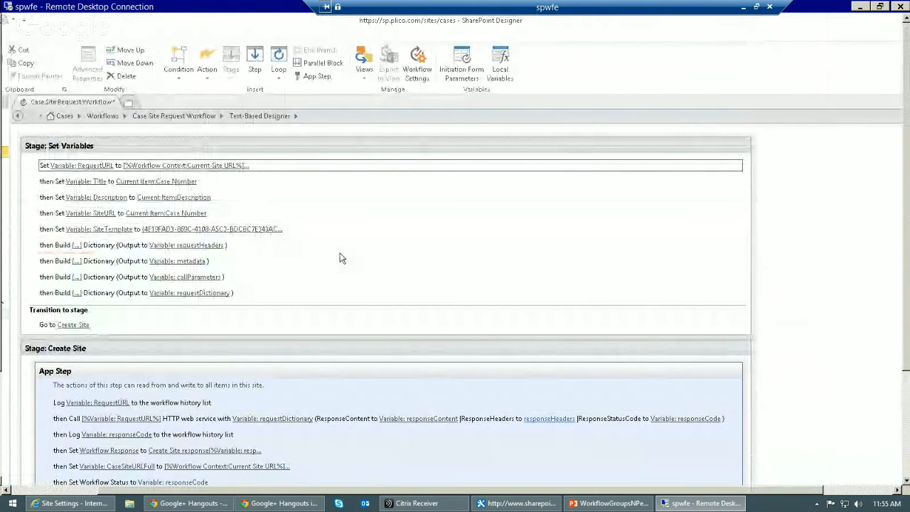
scroll(335, 258, down, 3)
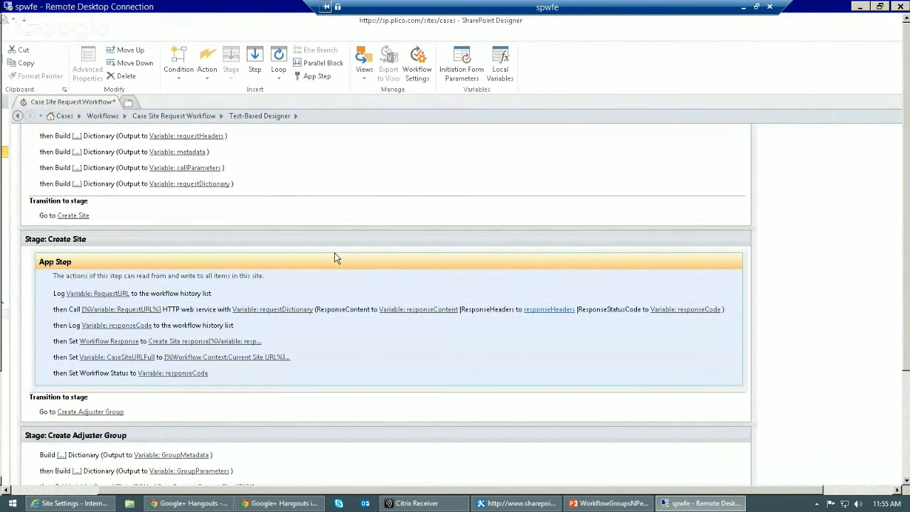
scroll(335, 257, down, 6)
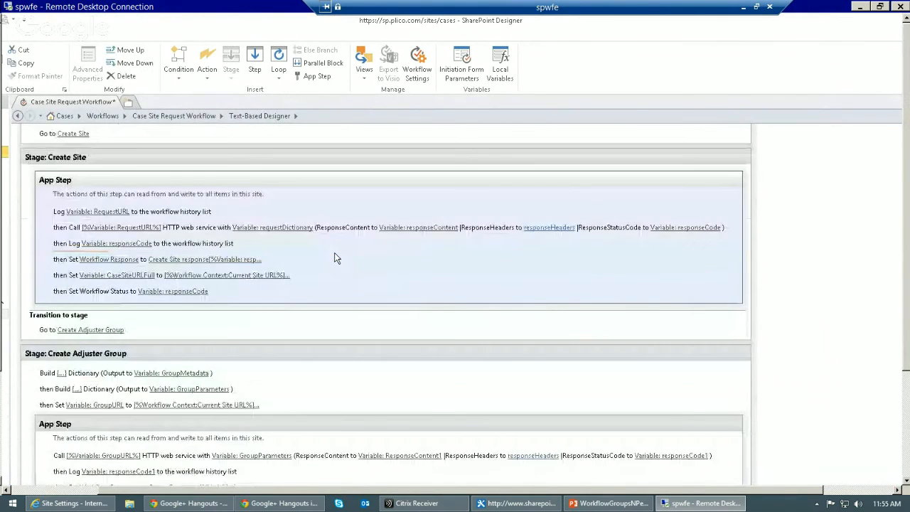
scroll(335, 257, down, 1)
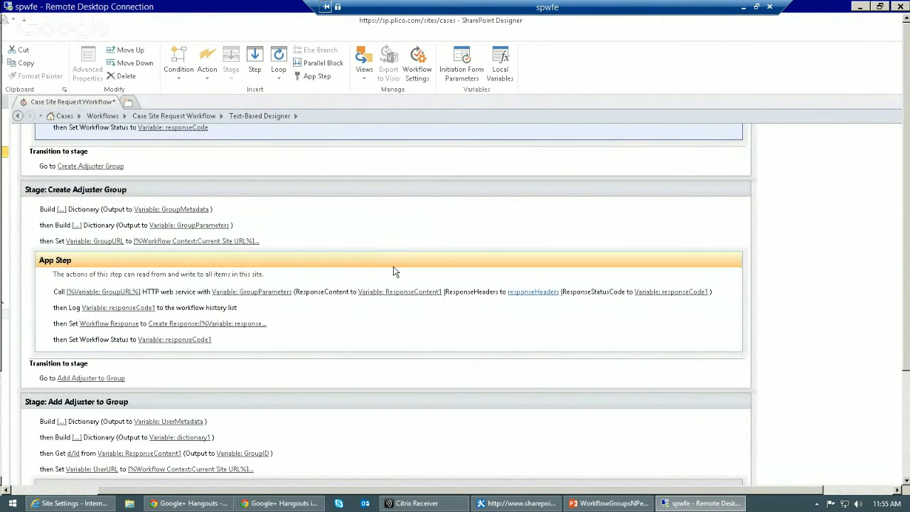
scroll(392, 266, down, 5)
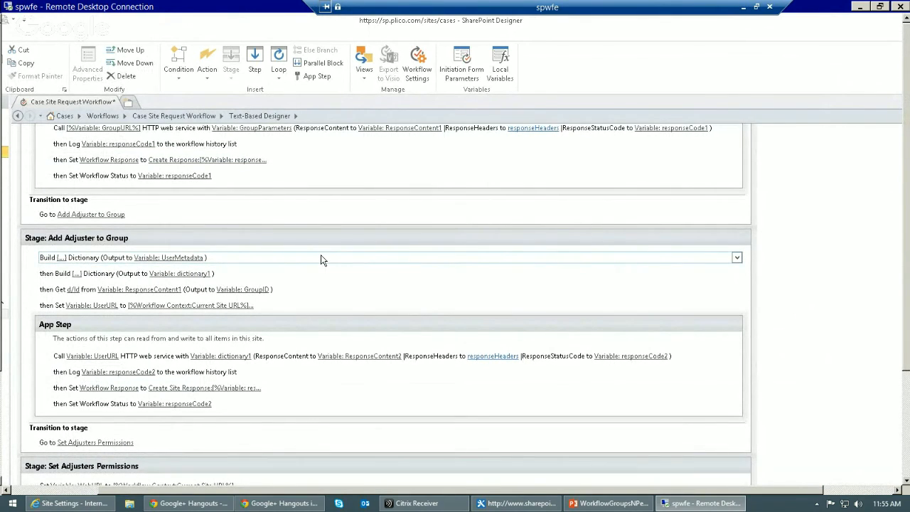
scroll(321, 259, down, 1)
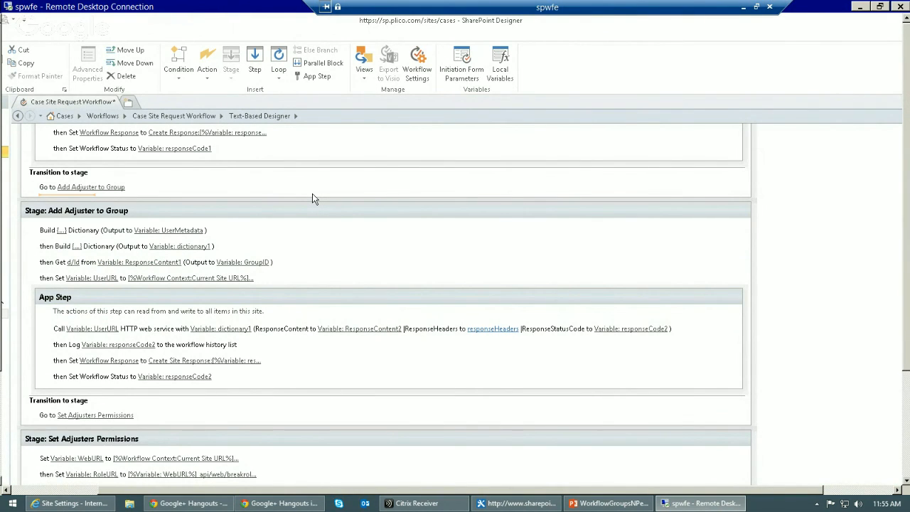
scroll(313, 199, down, 4)
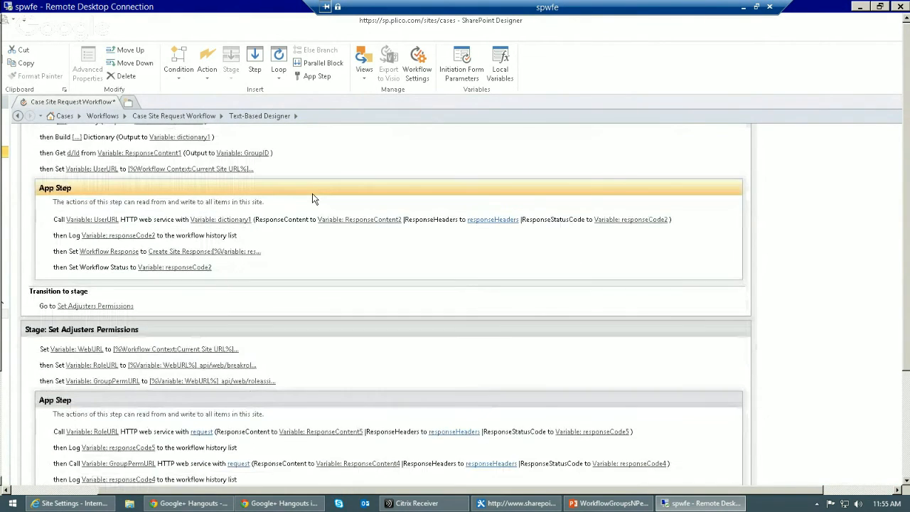
scroll(313, 199, down, 2)
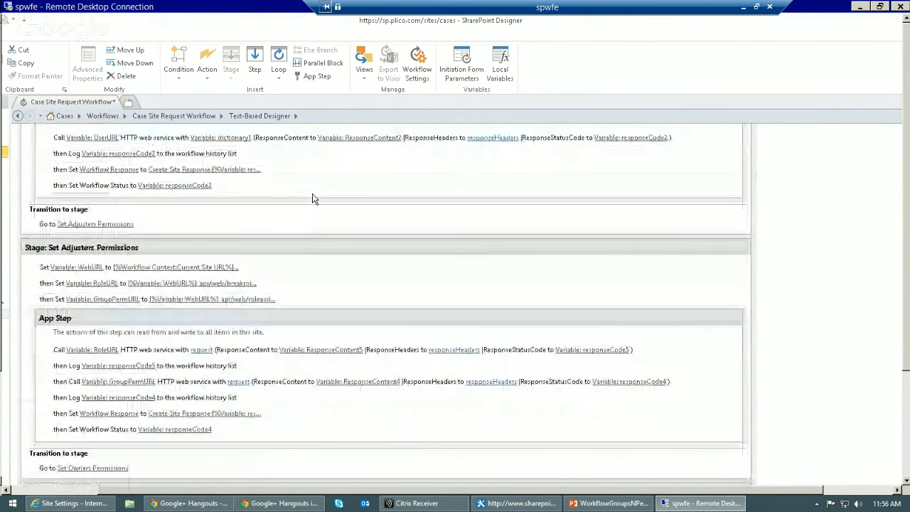
- Inspect the RoleURL variable's string in the Set Adjusters Permissions stage, including its breakroleinheritance argument, and close it without changes
click(304, 252)
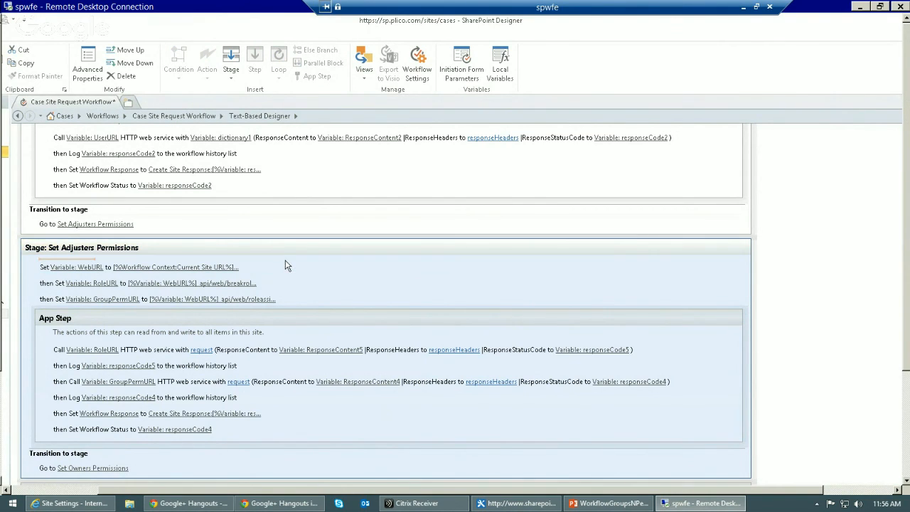
click(288, 264)
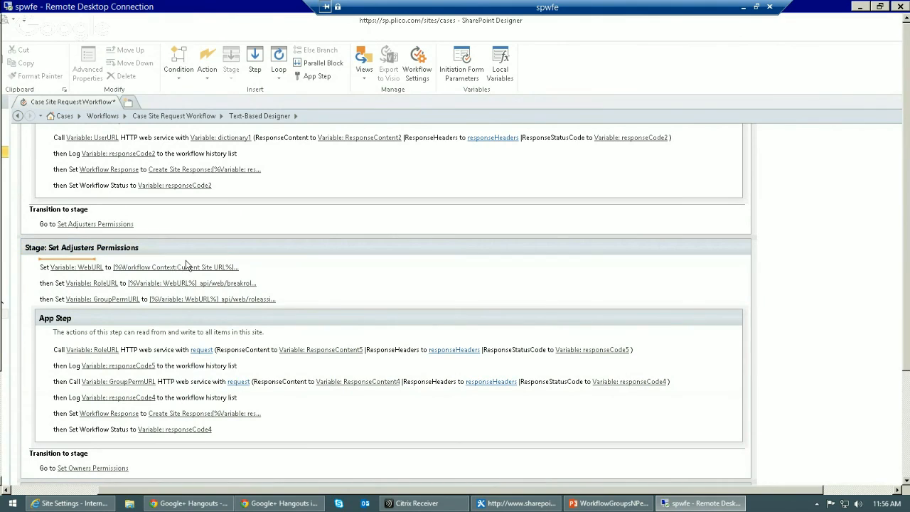
click(52, 285)
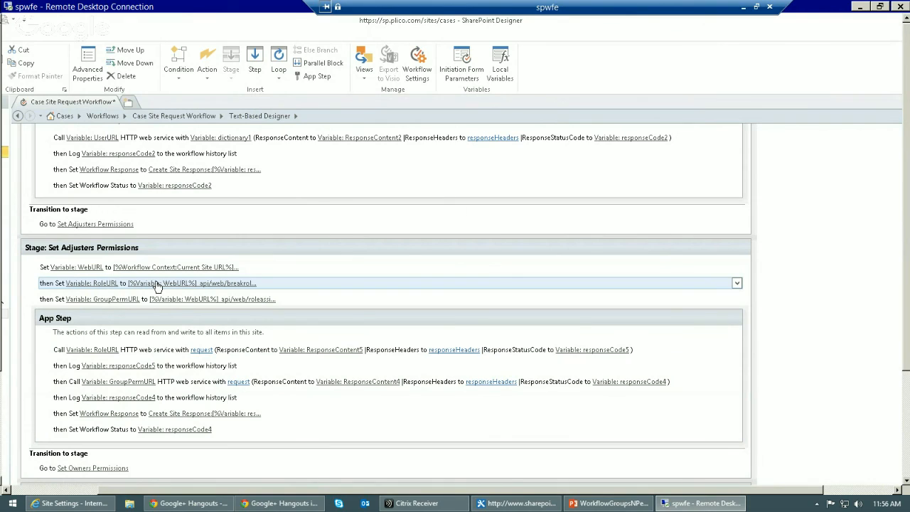
click(207, 288)
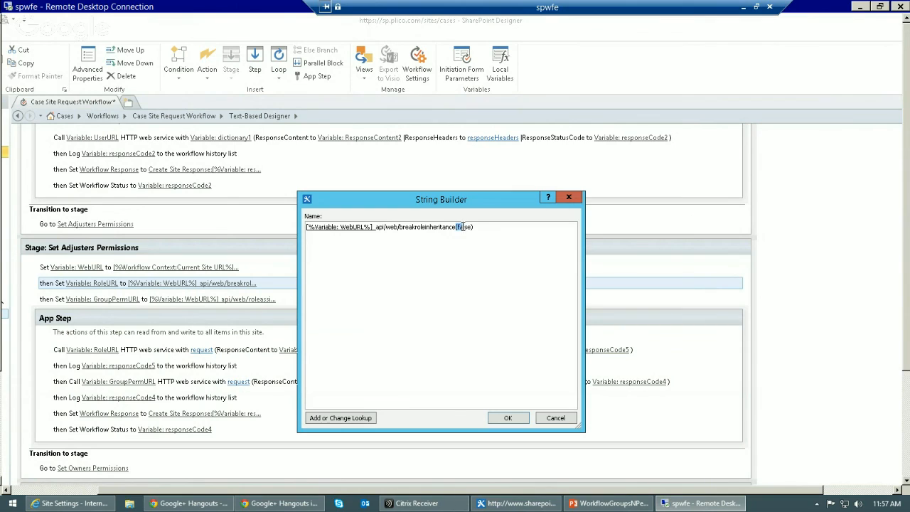
click(474, 227)
click(556, 418)
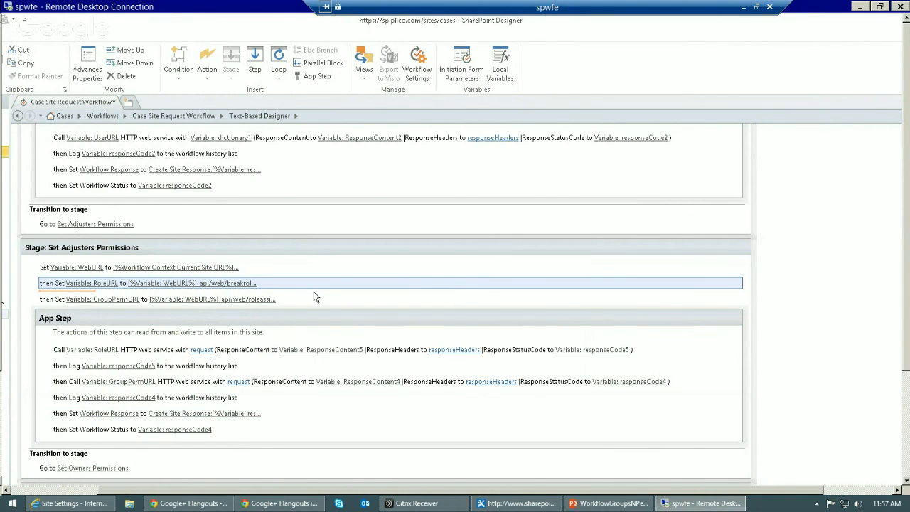
- Inspect the GroupPermURL variable's role assignment string without changing it, then select the RoleURL web service call in the App Step
click(202, 304)
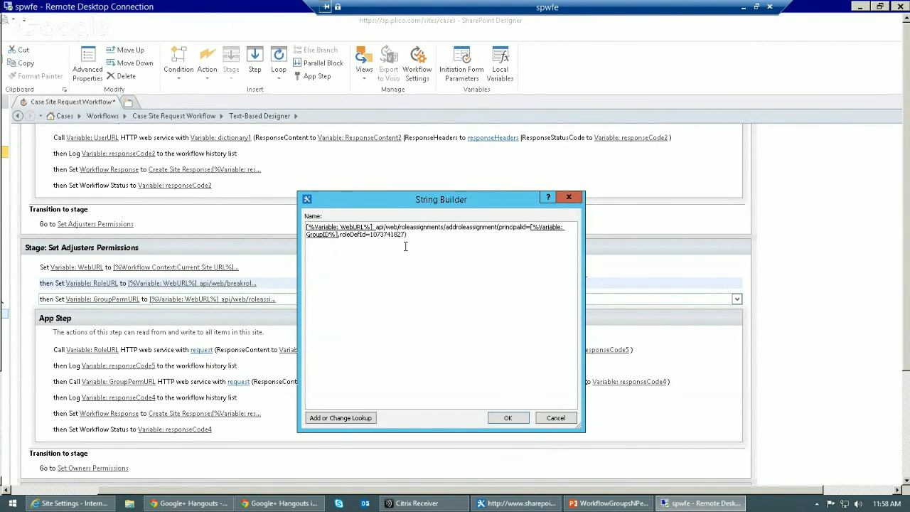
click(555, 418)
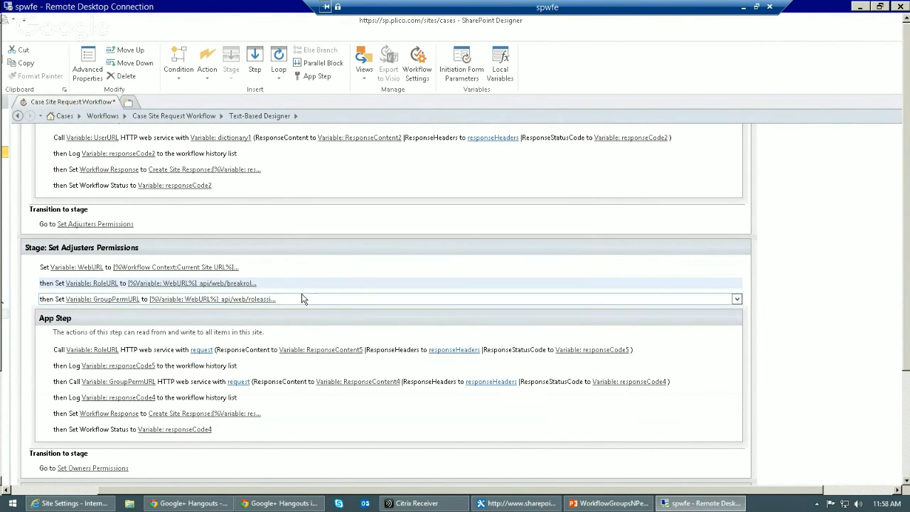
scroll(358, 300, down, 2)
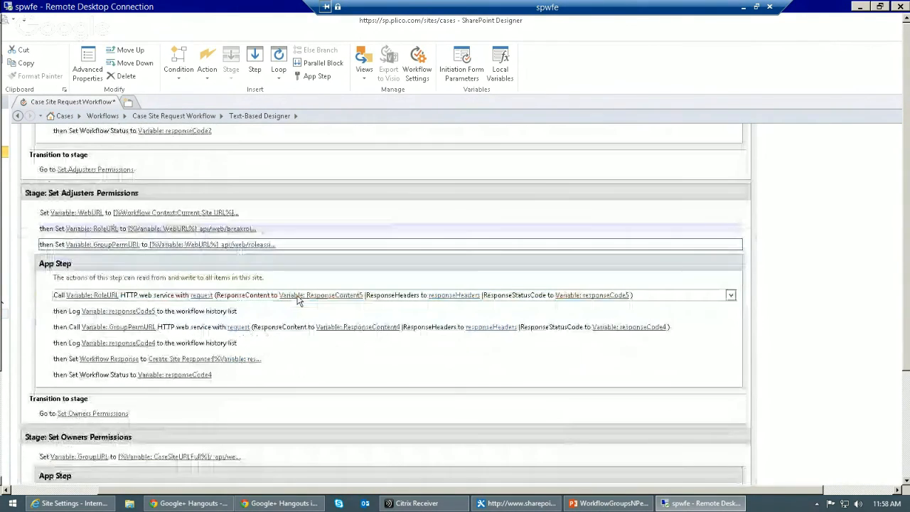
click(56, 298)
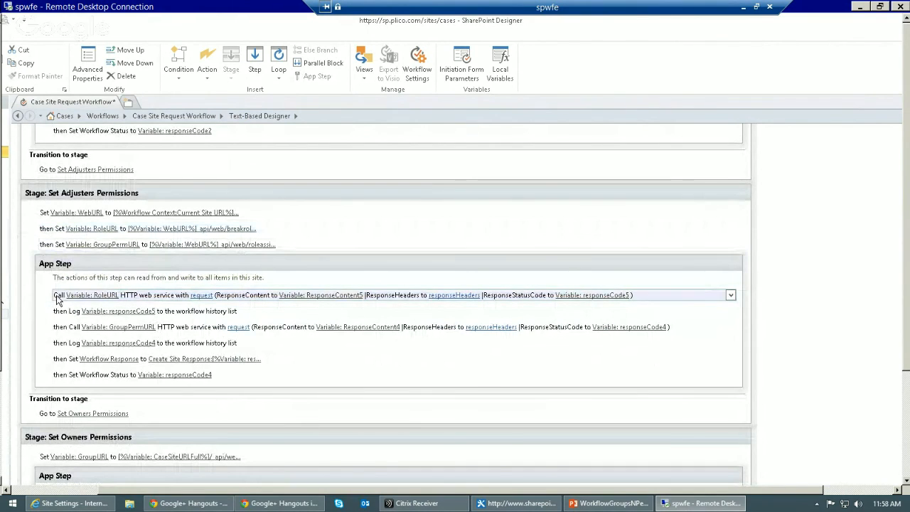
- Inspect the RoleURL web service call's properties in the Set Adjusters Permissions stage, through to its response parameters, and close them without changes
click(730, 294)
click(682, 390)
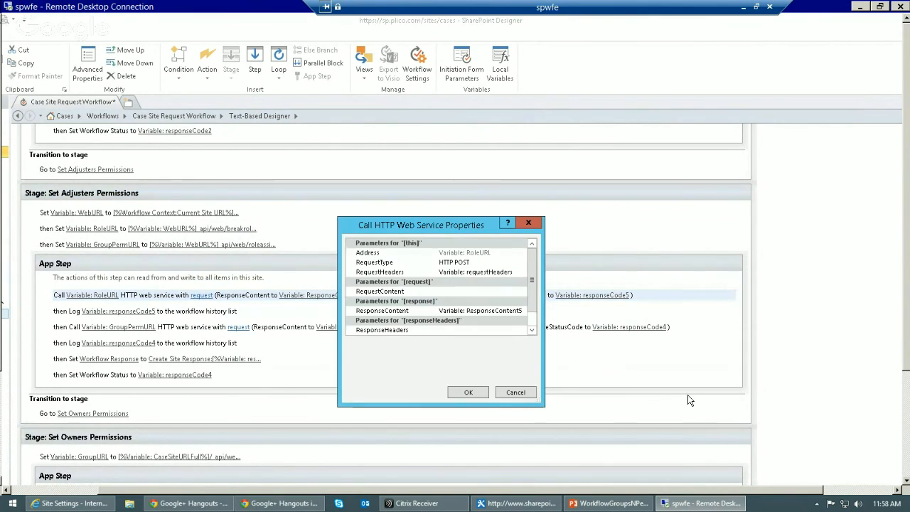
drag(540, 397, 720, 398)
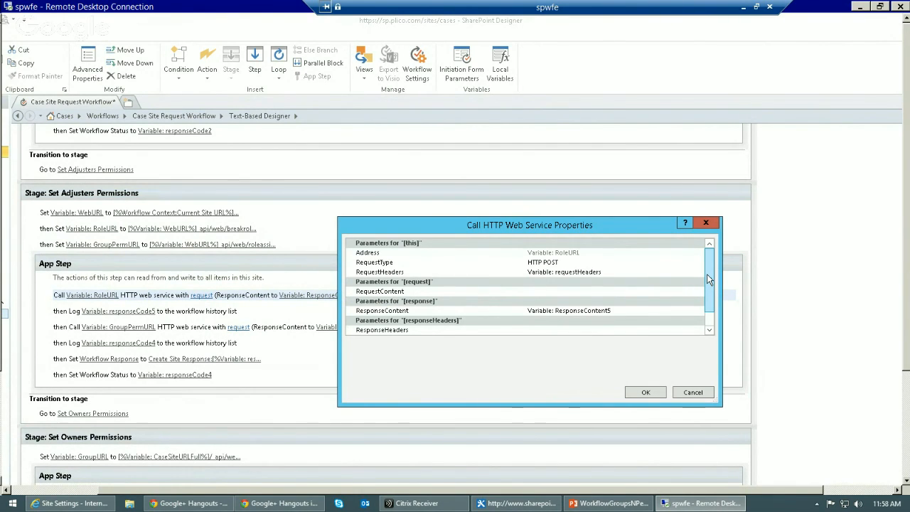
scroll(707, 273, down, 1)
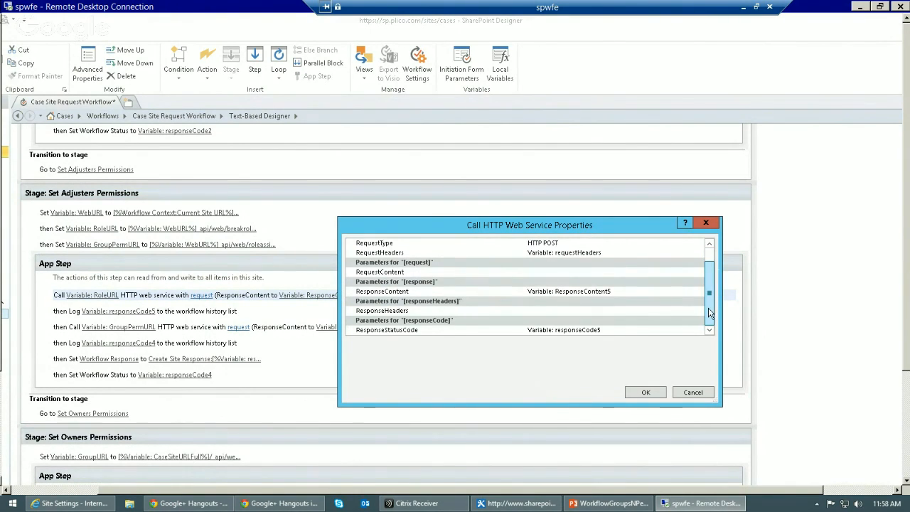
click(691, 392)
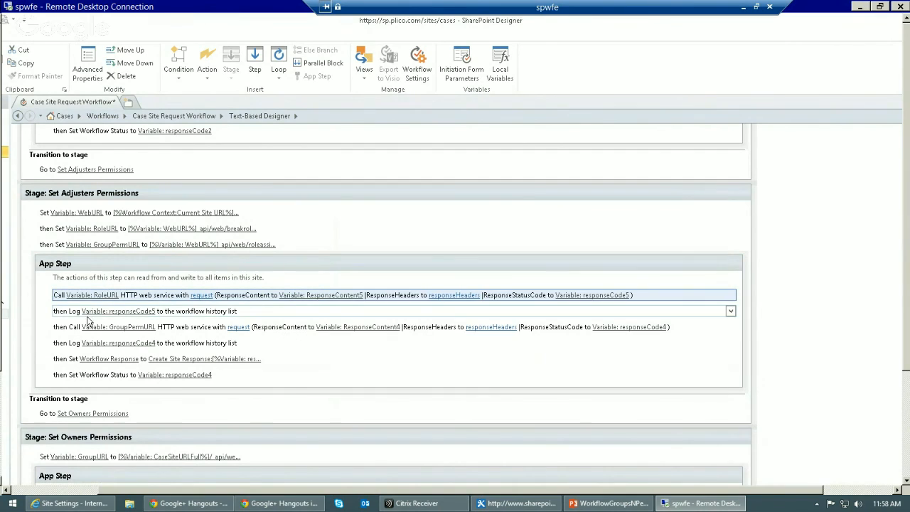
- Select the GroupPermURL web service call, then recheck the GroupPermURL variable's addroleassignment string in the Set Adjusters Permissions stage without changing it
click(59, 331)
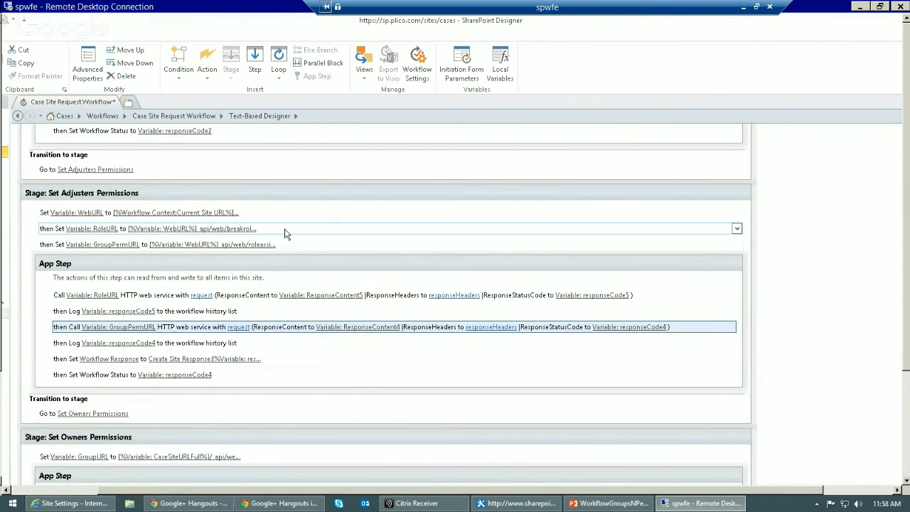
click(260, 245)
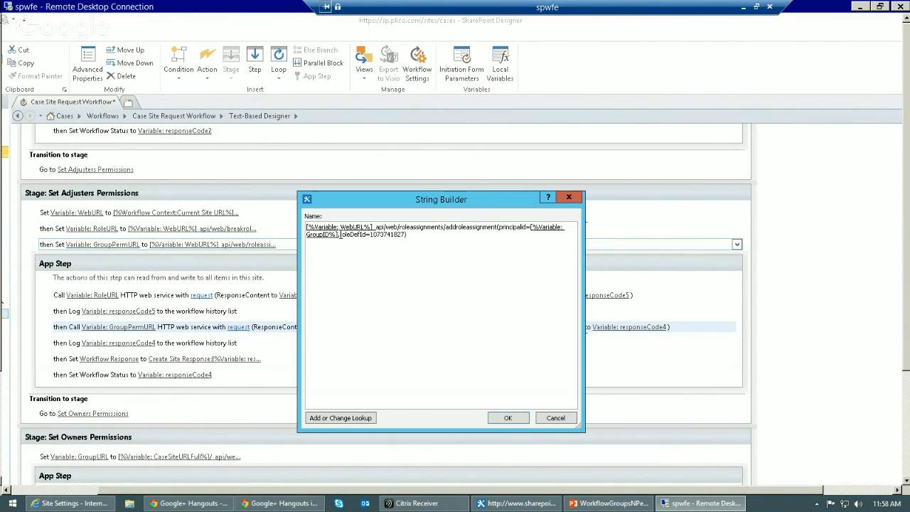
click(556, 418)
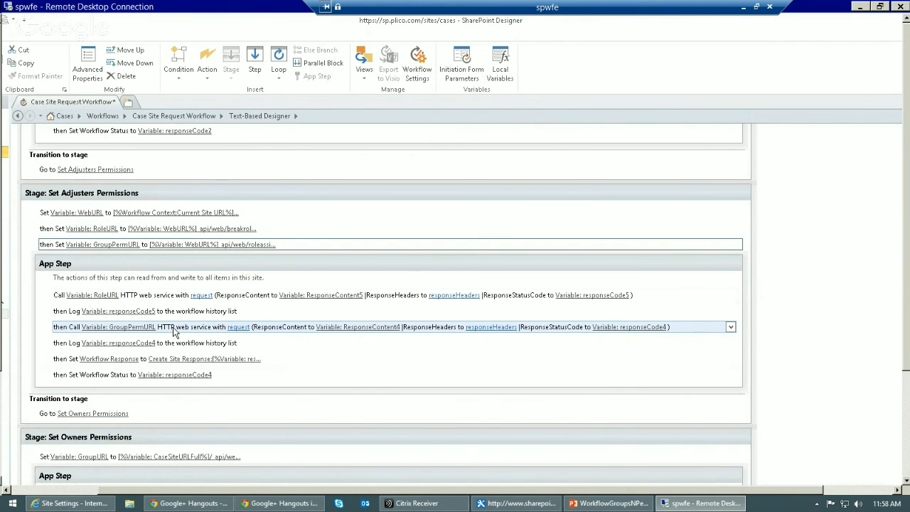
- Review the Set Owners Permissions stage and inspect its GroupURL variable's getbyname string without changing it
scroll(174, 332, down, 2)
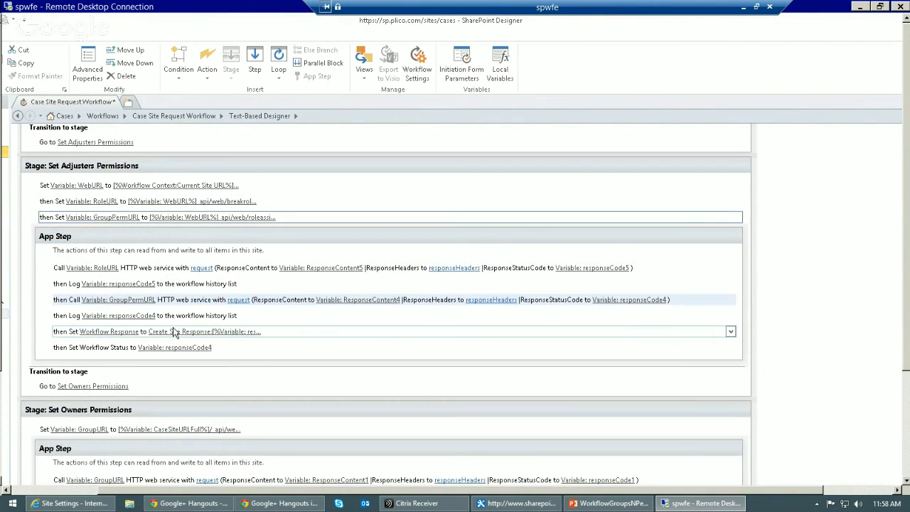
scroll(174, 332, down, 4)
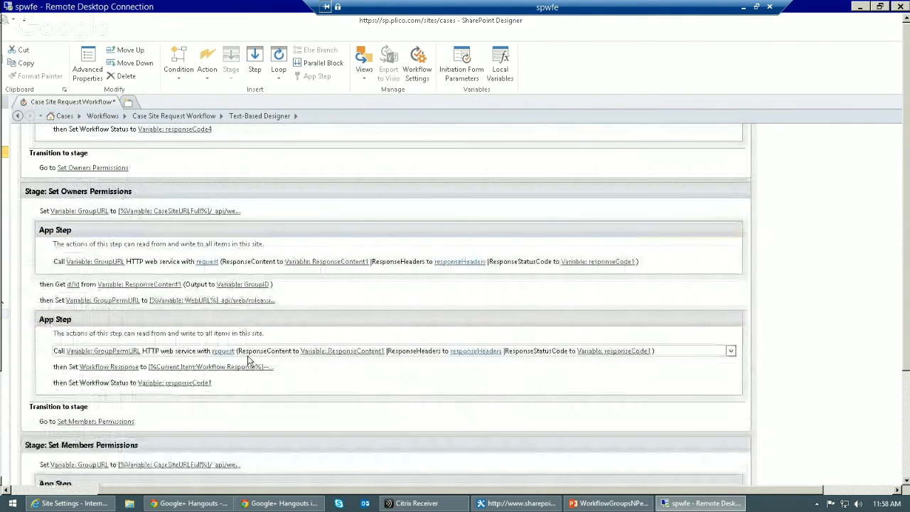
scroll(220, 367, down, 2)
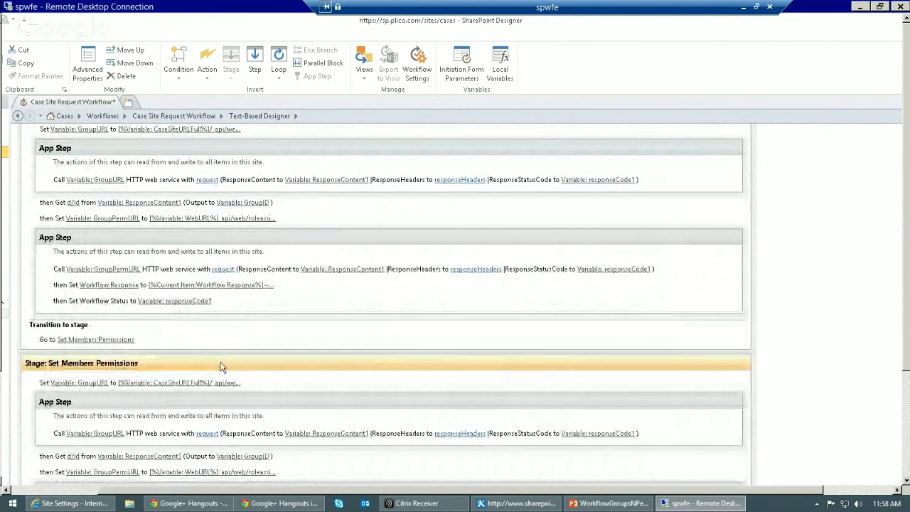
scroll(220, 367, up, 2)
click(163, 211)
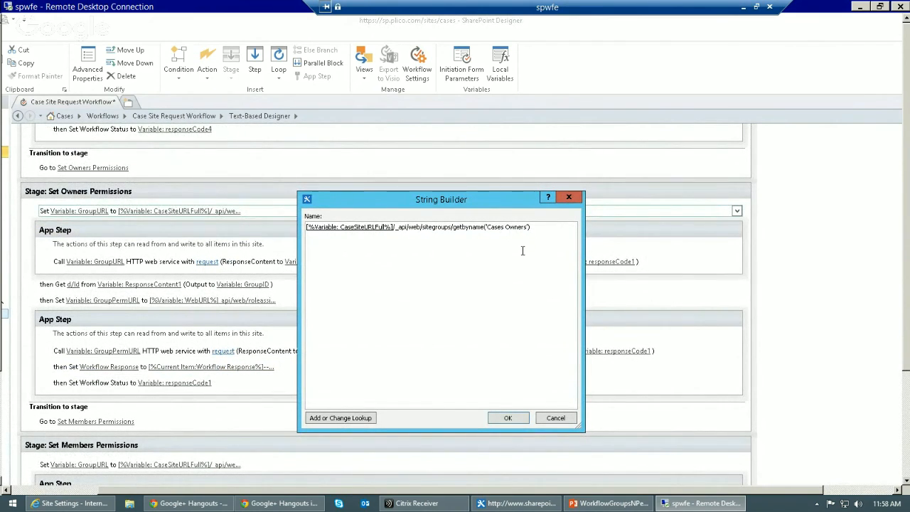
click(555, 419)
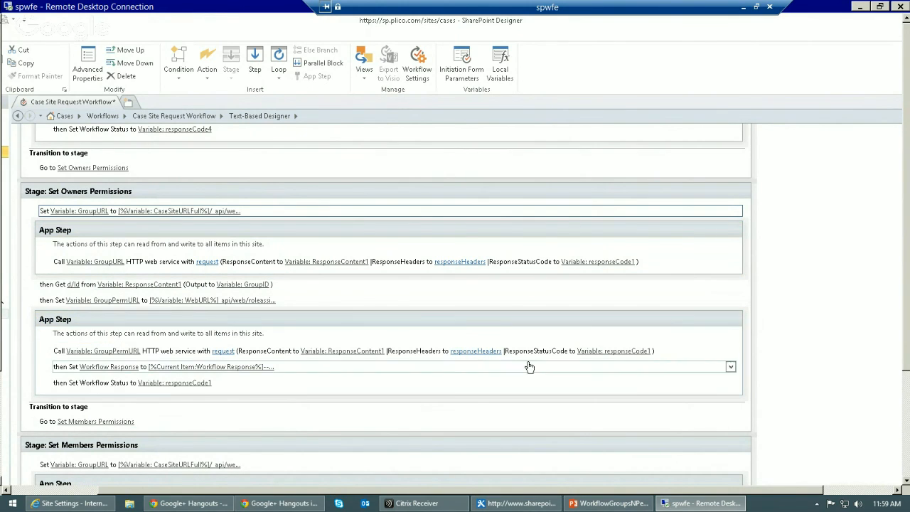
- Inspect the GroupPermURL variable's role assignment string in the Set Owners Permissions stage and close it without changes
click(261, 304)
click(261, 304)
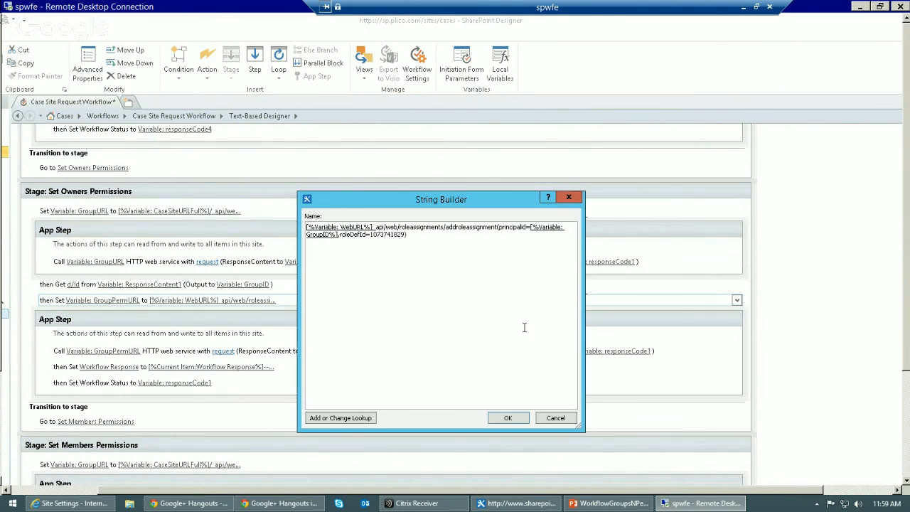
click(544, 419)
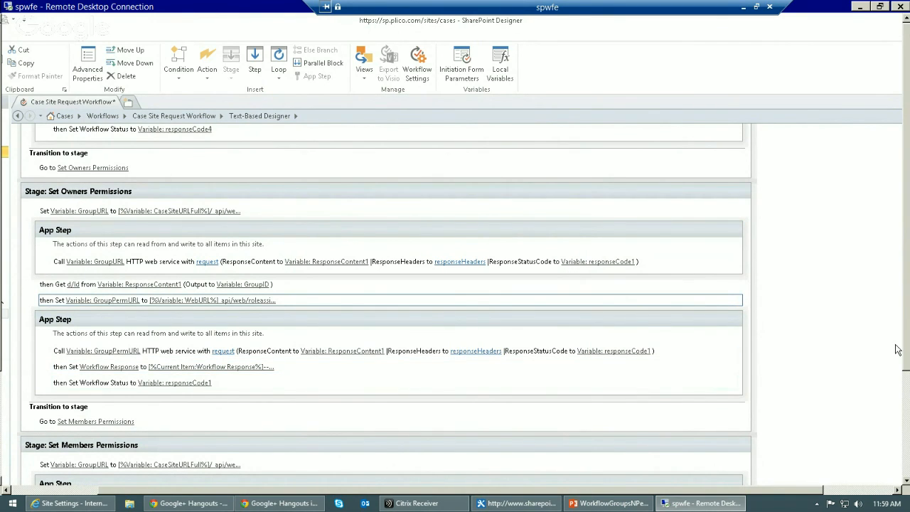
- Minimize the spwfe Remote Desktop session and switch to the Google+ Hangouts window
click(743, 6)
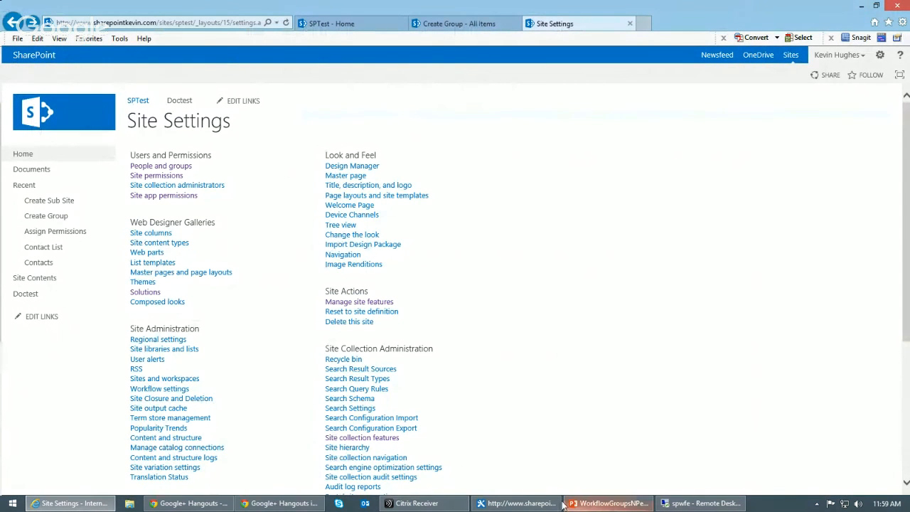
click(256, 502)
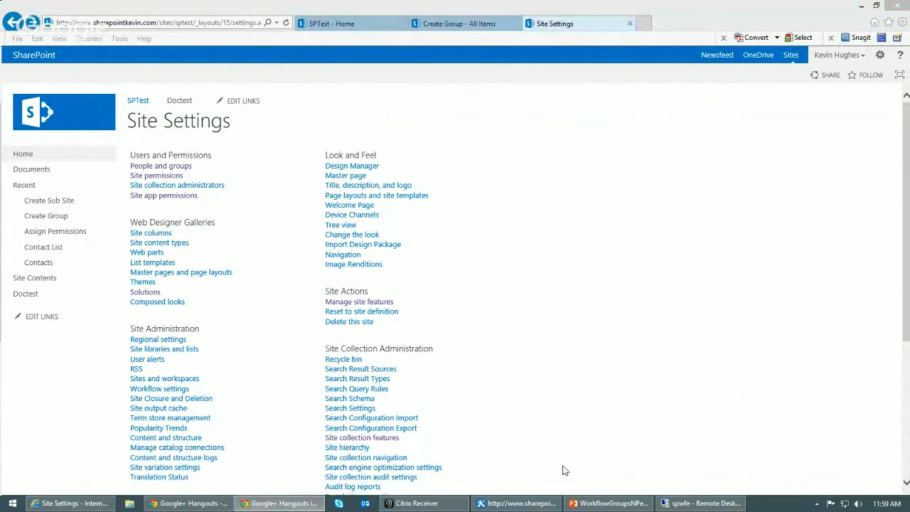